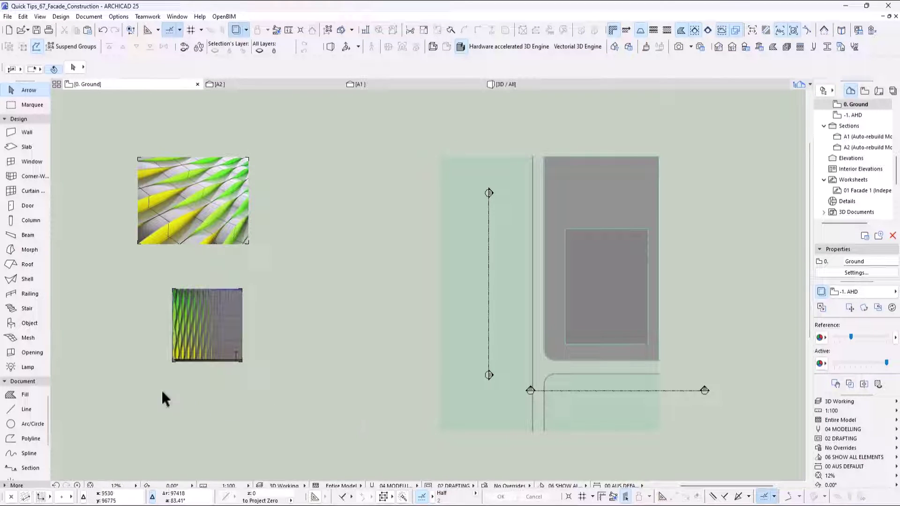
Pan and zoom the floor plan to review the facade reference photos and the building site.
scroll(131, 341, "up", 2)
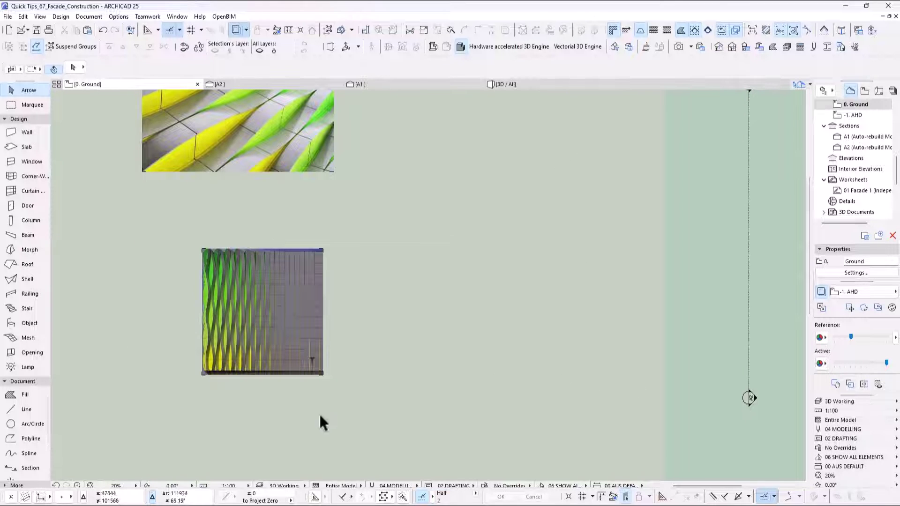
scroll(266, 376, "up", 2)
middle_click_drag(241, 322, 344, 362)
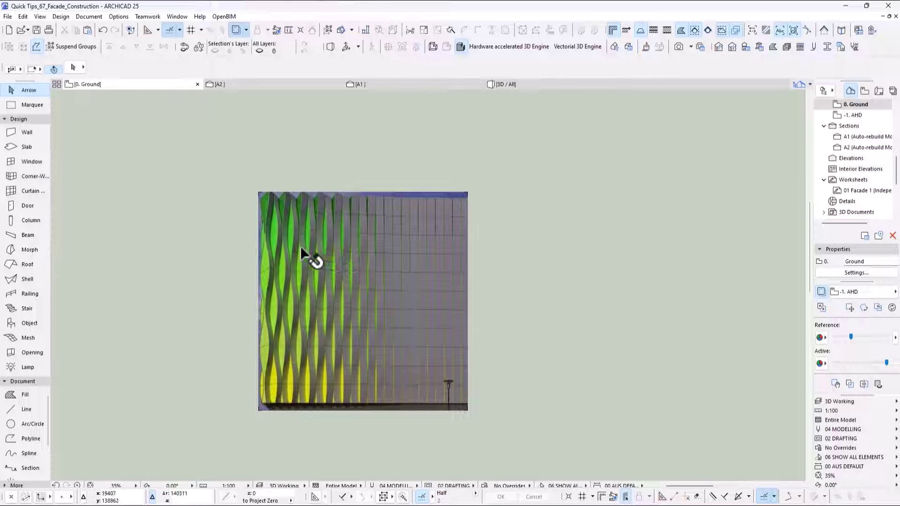
scroll(328, 314, "down", 3)
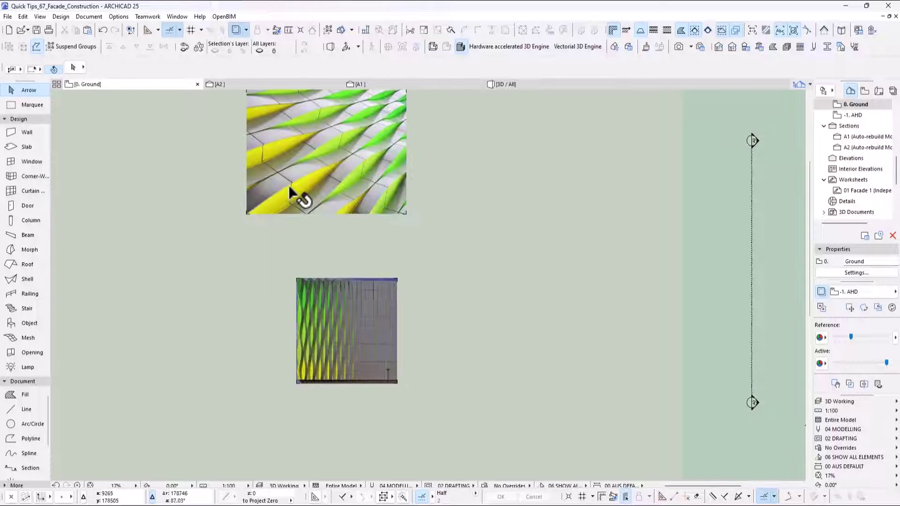
middle_click_drag(294, 195, 292, 298)
scroll(338, 292, "up", 3)
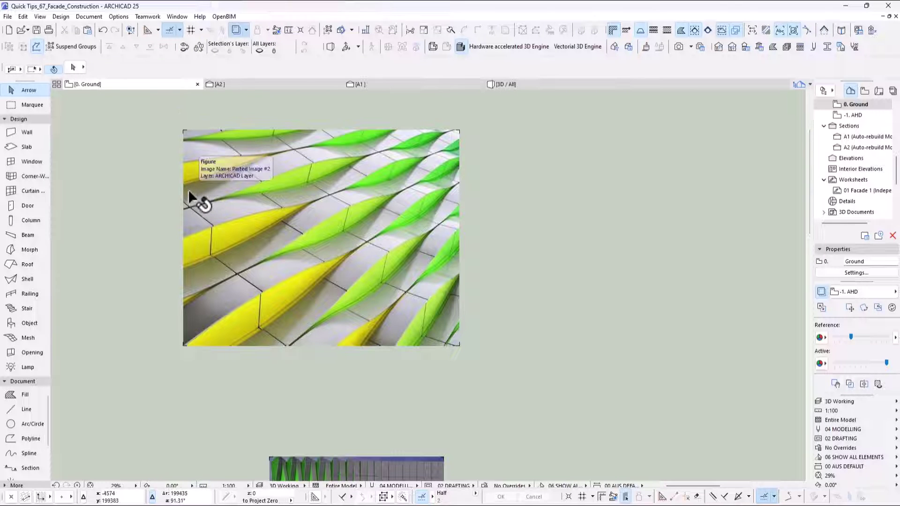
scroll(189, 189, "down", 3)
middle_click_drag(483, 289, 202, 202)
middle_click_drag(431, 312, 307, 336)
Orbit the building block in the 3D view, then come back to the Ground floor plan.
key("F3")
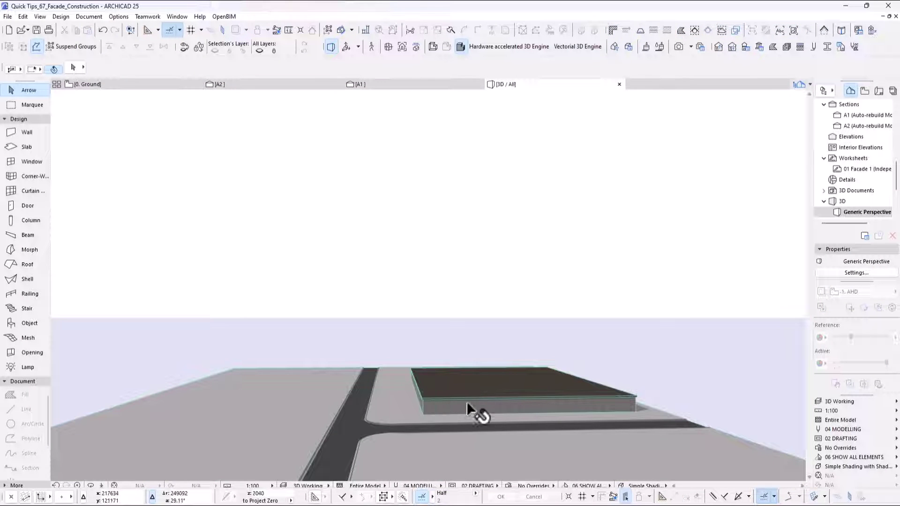
key("o")
left_click_drag(404, 404, 408, 384)
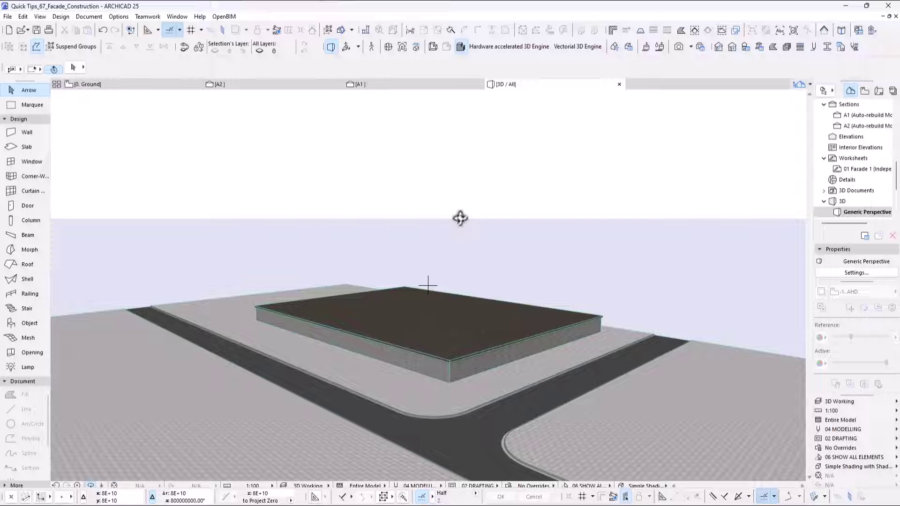
key("F2")
Open the 01 Facade 1 worksheet in its own tab.
scroll(564, 440, "up", 3)
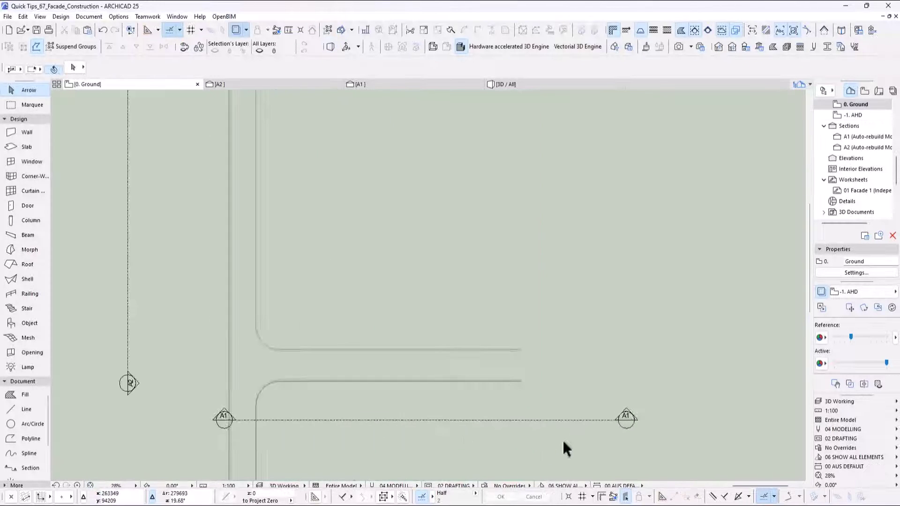
left_click(425, 84)
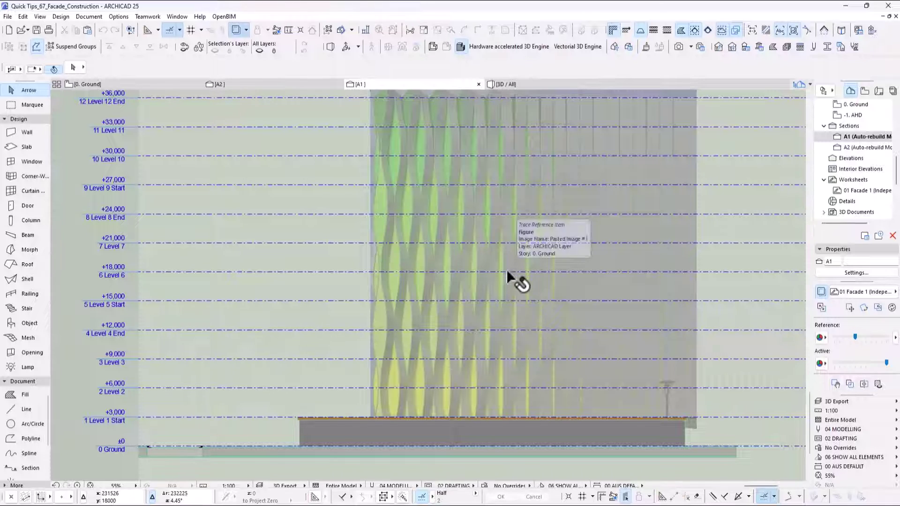
left_click(855, 192)
double_click(854, 192)
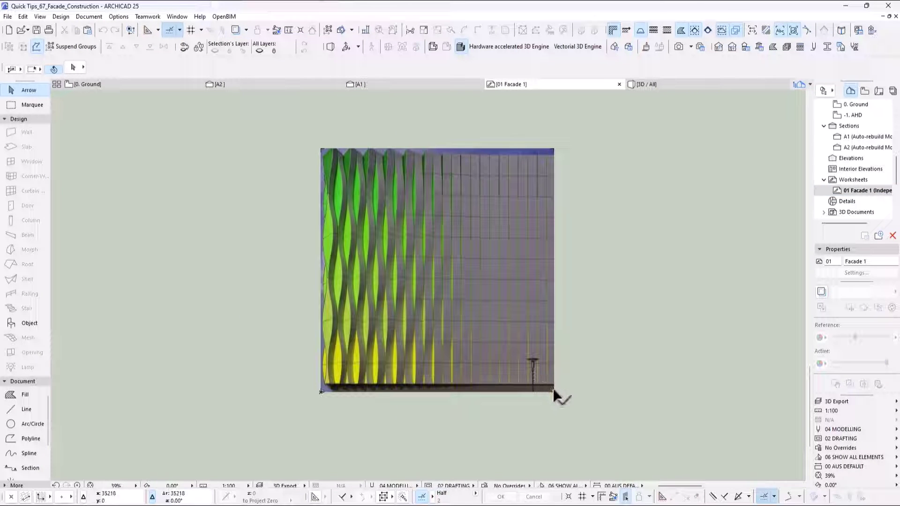
Check in Storey Settings that each storey is 3000 high up to Level 17 Start.
left_click(745, 47)
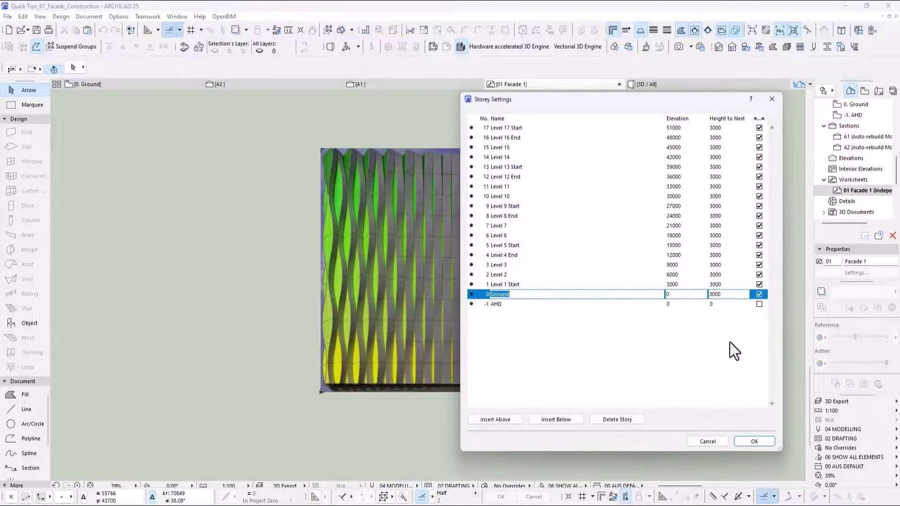
left_click(729, 295)
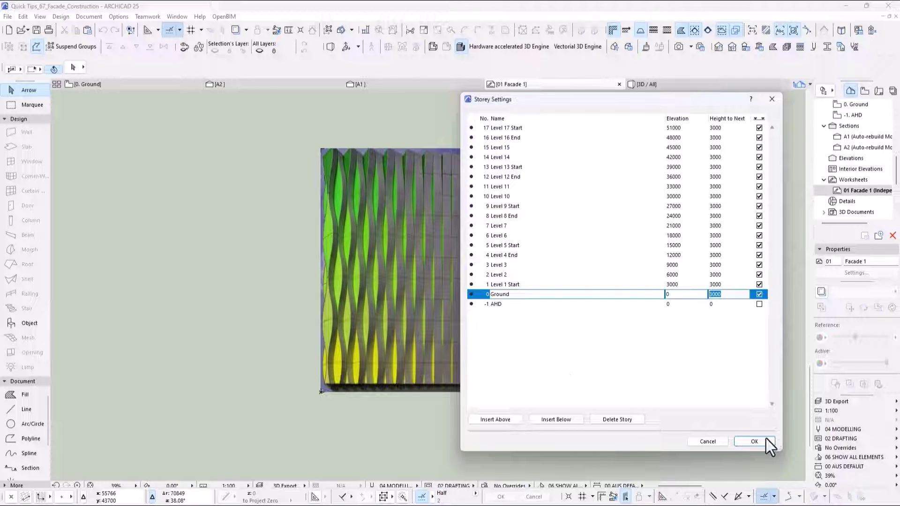
left_click(754, 441)
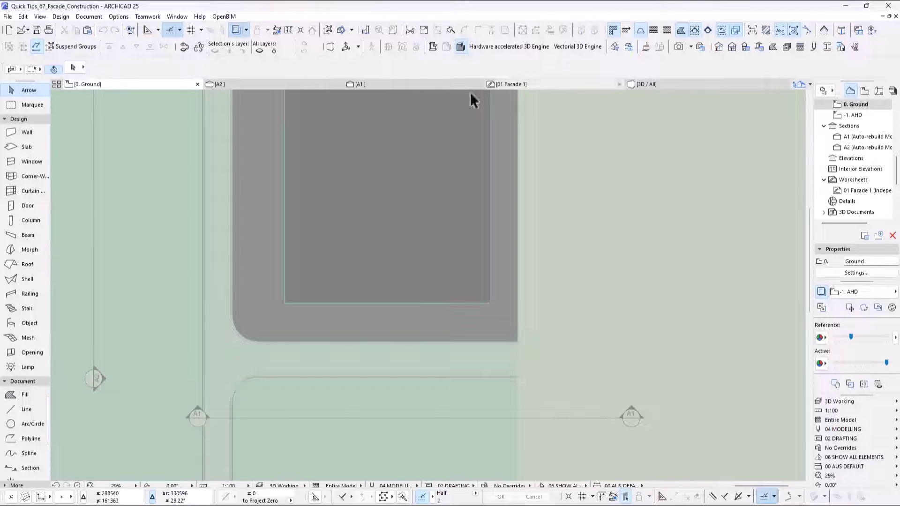
Show the A1 section and zoom in on the lower facade near the lamp post.
left_click(421, 86)
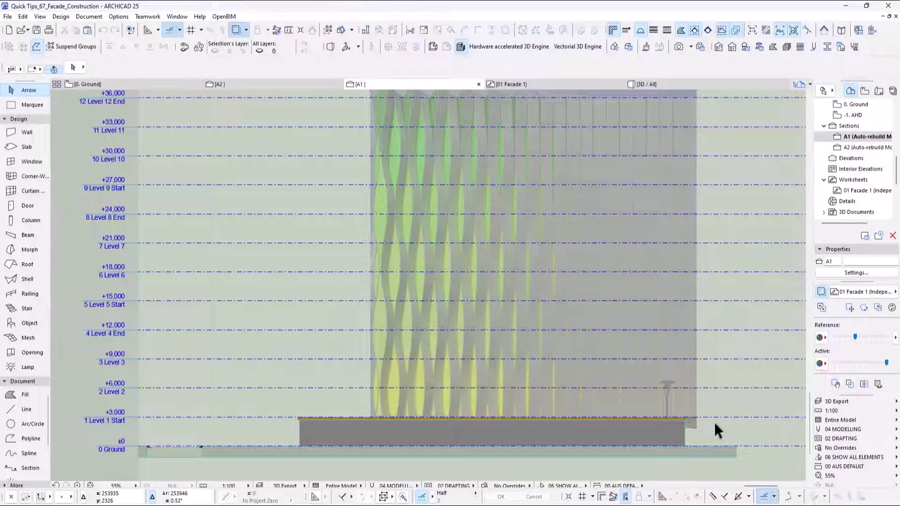
scroll(716, 422, "up", 1)
middle_click_drag(716, 422, 544, 367)
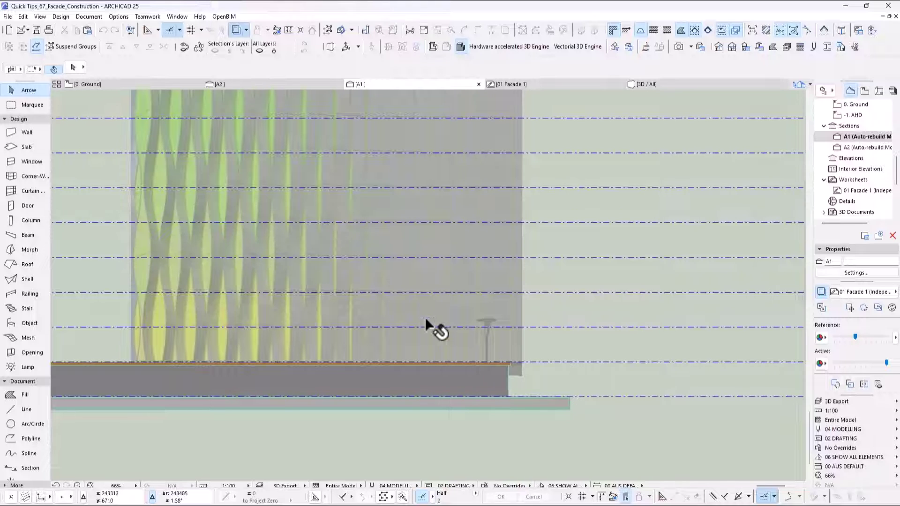
scroll(425, 317, "up", 2)
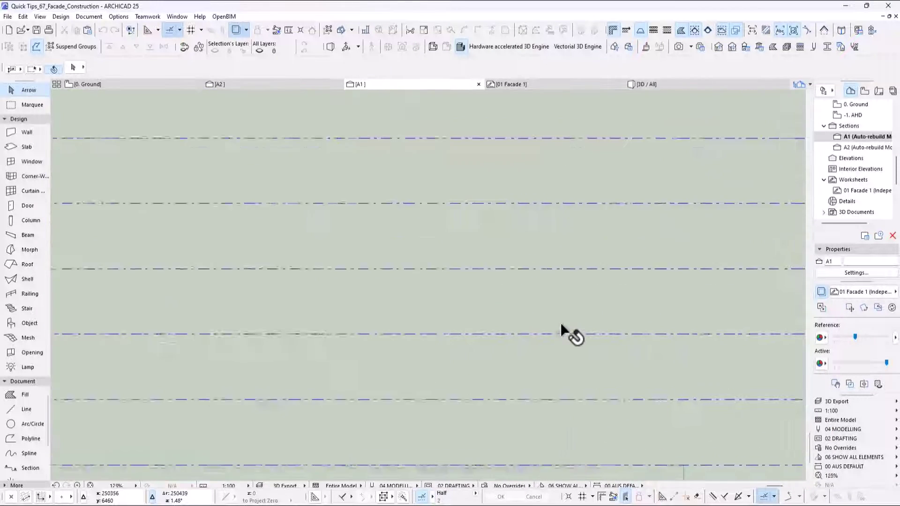
scroll(560, 322, "up", 3)
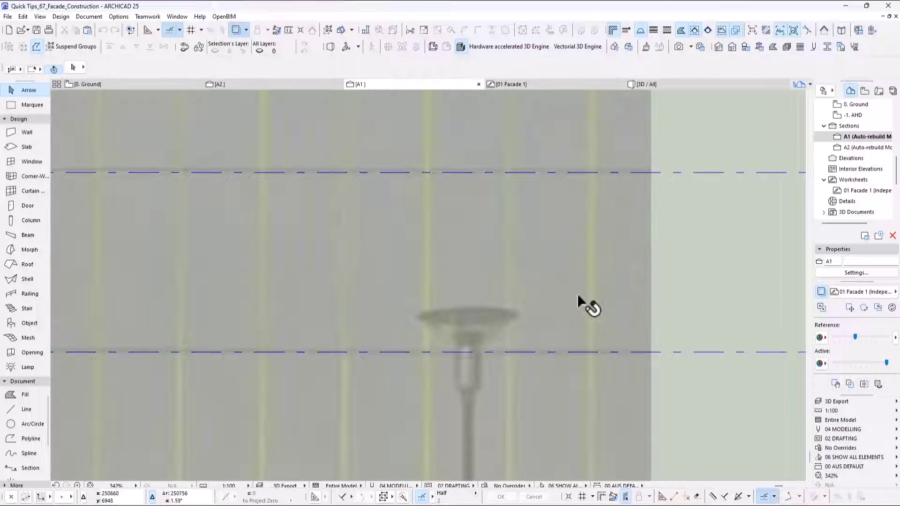
middle_click_drag(584, 303, 521, 303)
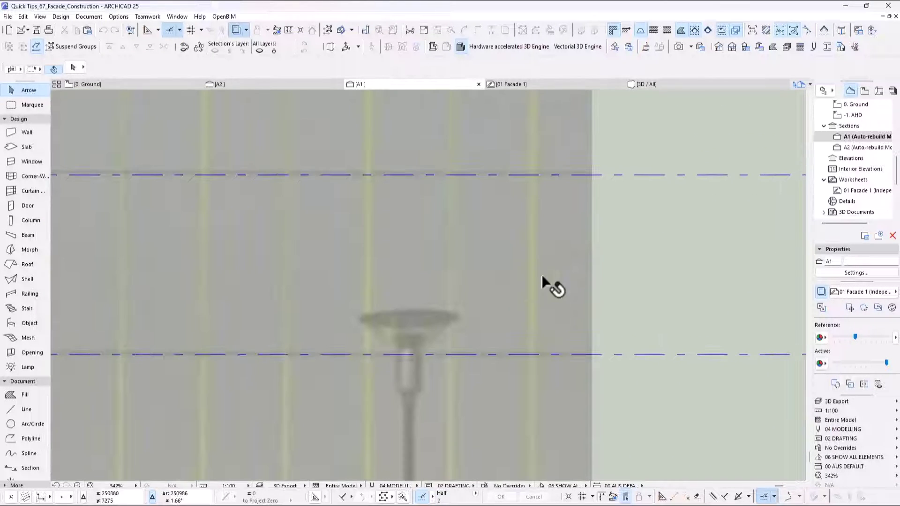
Measure a horizontal distance of about 1430 on the facade beside the lamp.
key("m")
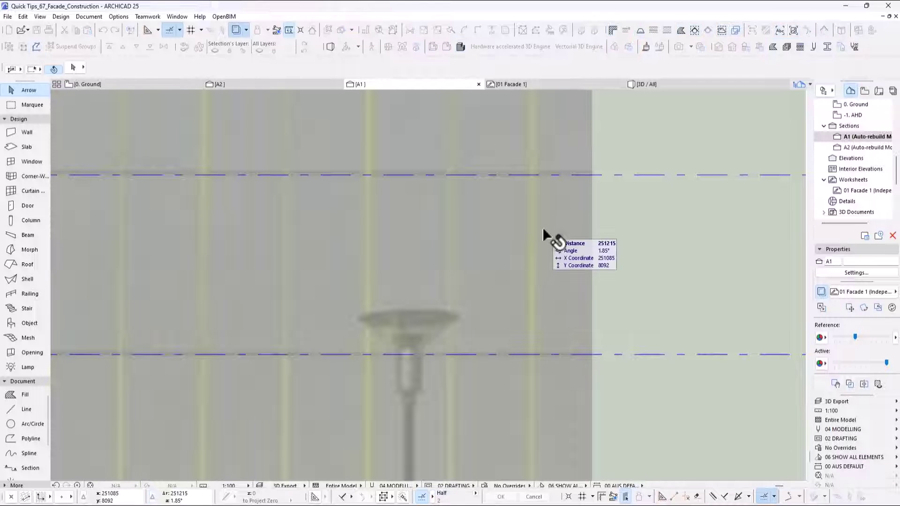
left_click(533, 246)
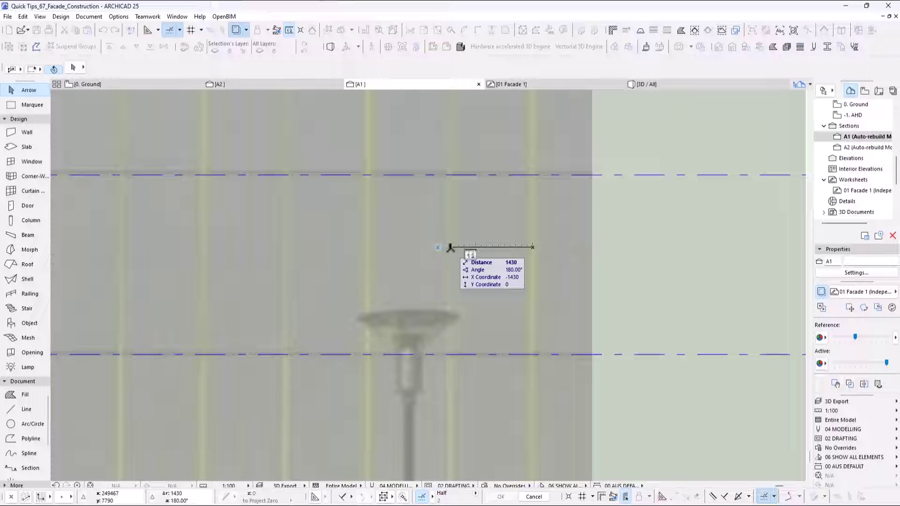
key("Escape")
Pick the Line tool and pan the A1 section to the facade image's left edge.
scroll(702, 293, "down", 3)
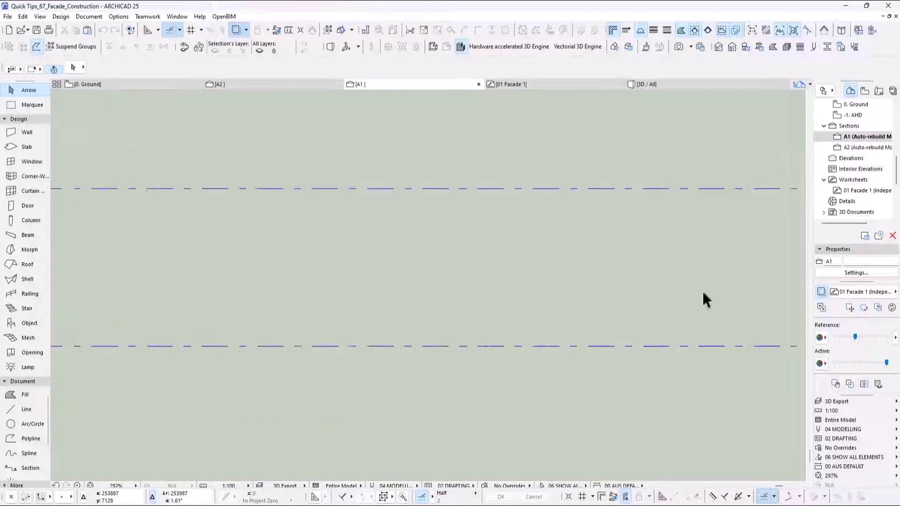
scroll(476, 300, "down", 3)
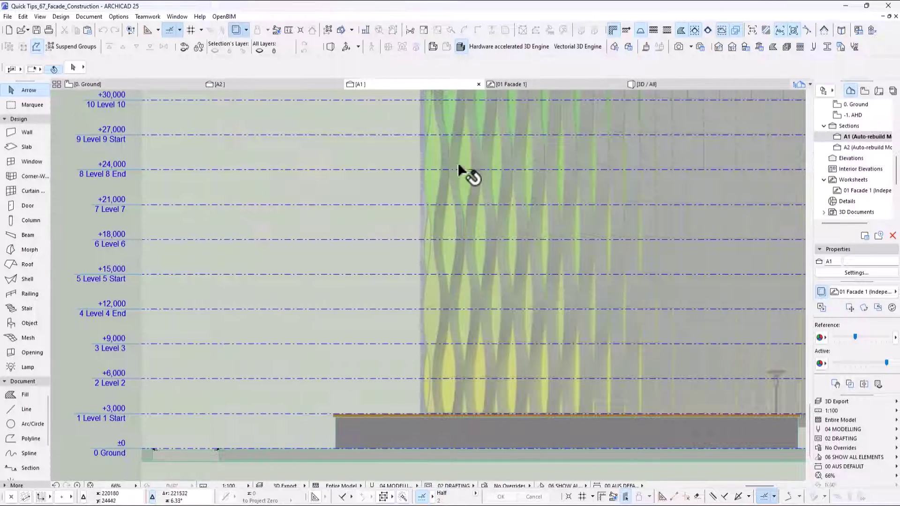
middle_click_drag(459, 165, 431, 216)
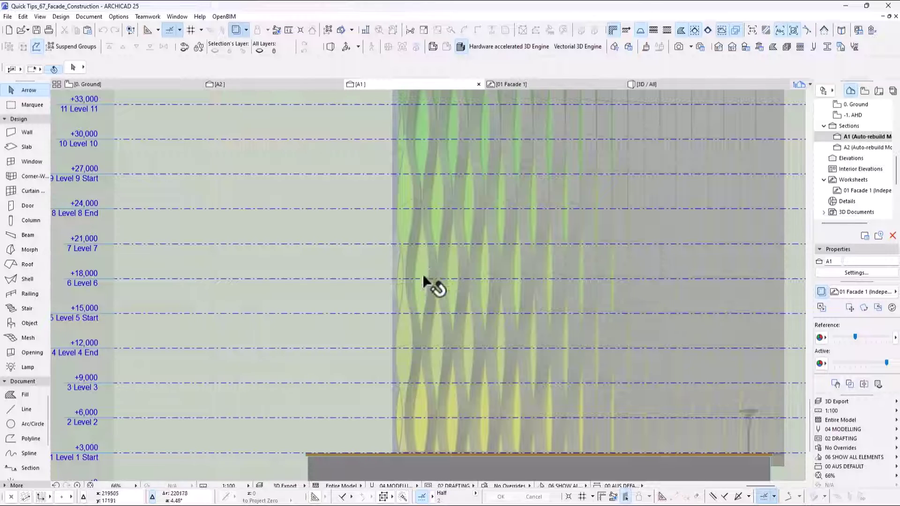
scroll(411, 192, "up", 3)
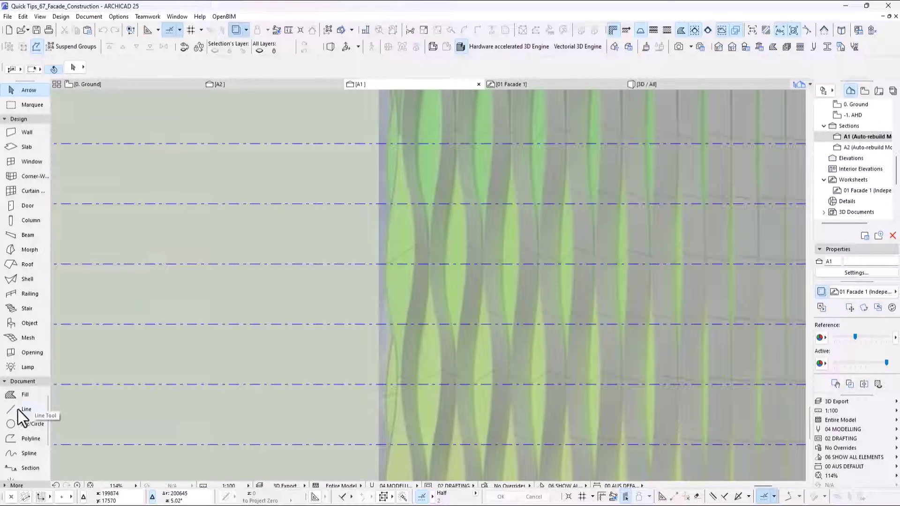
left_click(15, 410)
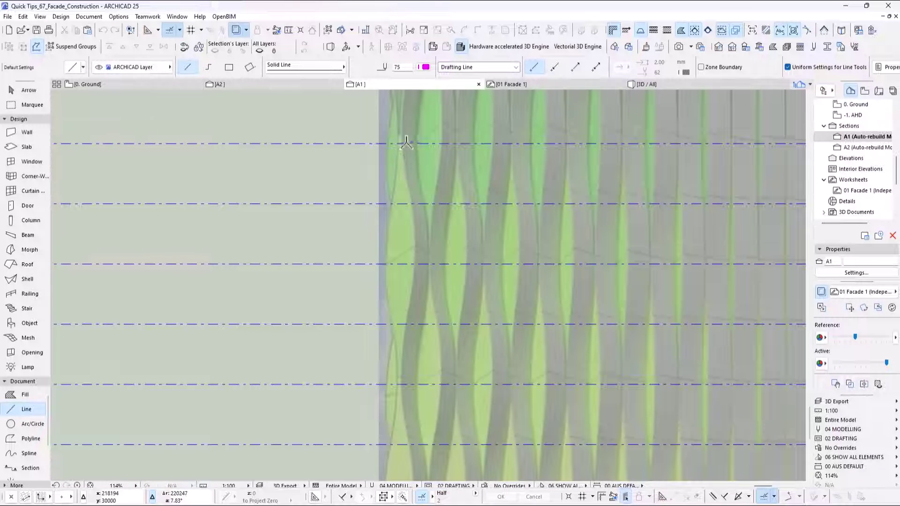
scroll(400, 140, "down", 2)
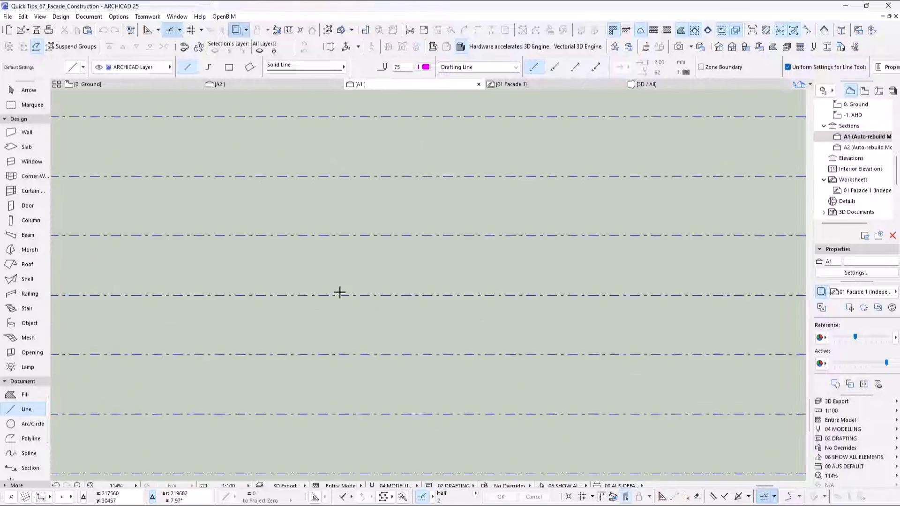
scroll(347, 253, "down", 3)
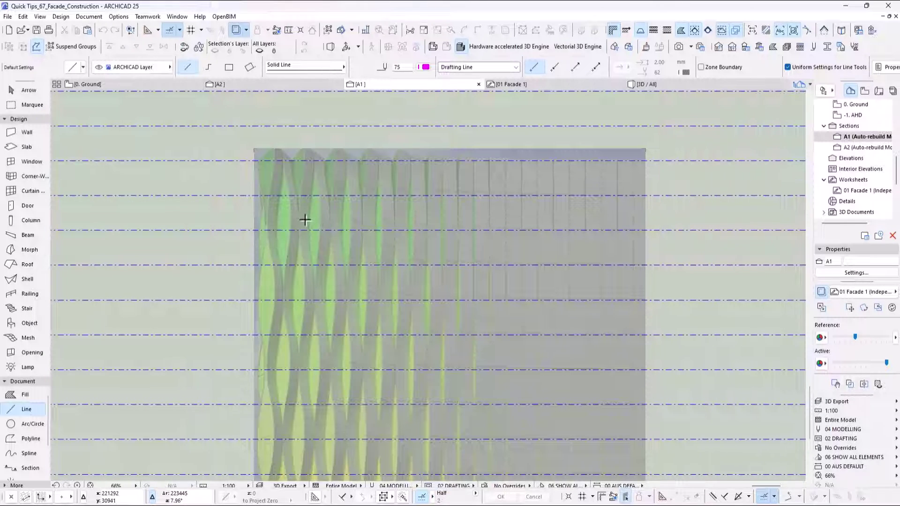
scroll(289, 283, "up", 3)
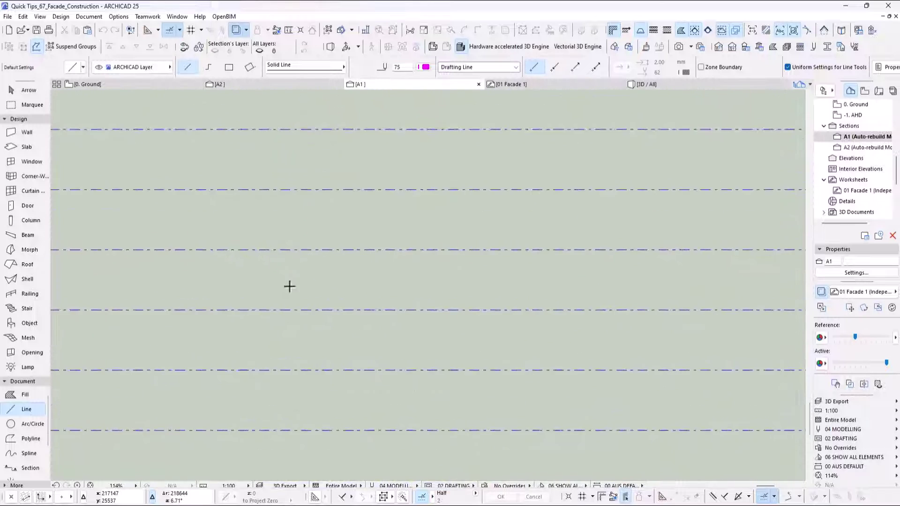
middle_click_drag(289, 283, 390, 170)
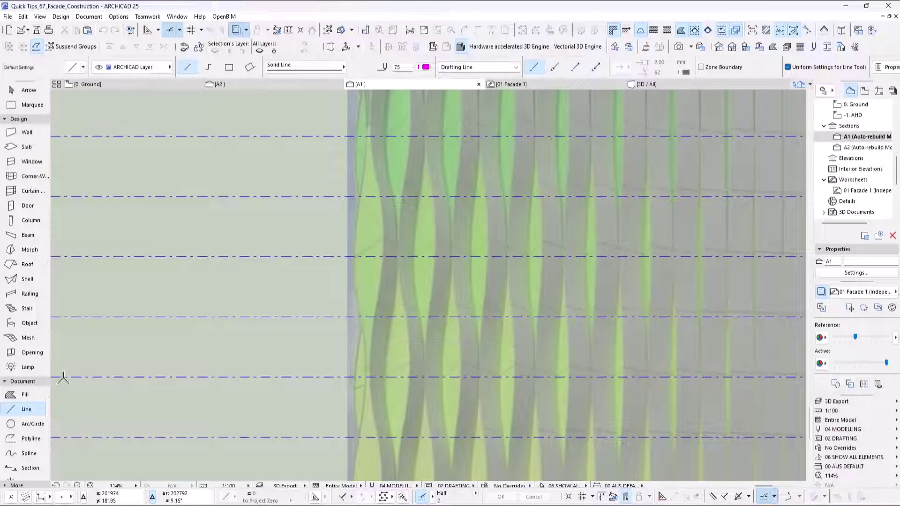
Draw a vertical line along the facade edge spanning several storey levels.
left_click(371, 117)
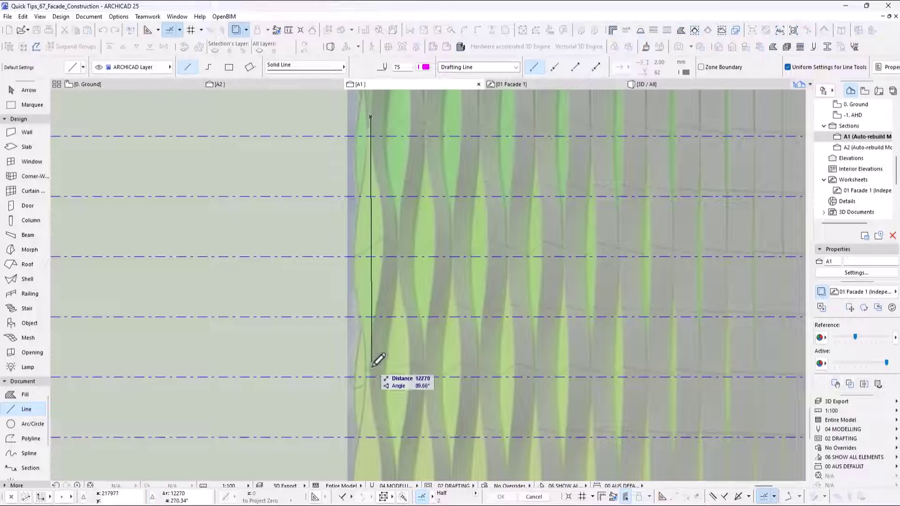
left_click(370, 393)
scroll(358, 342, "up", 1)
scroll(361, 331, "up", 1)
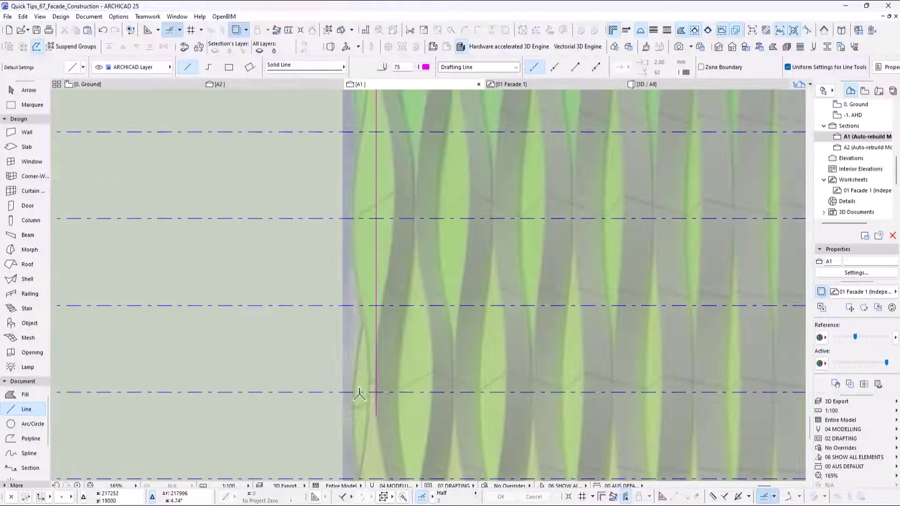
scroll(375, 366, "up", 4)
Drag a copy of the vertical line offset 200 to the side.
left_click(390, 361, "shift")
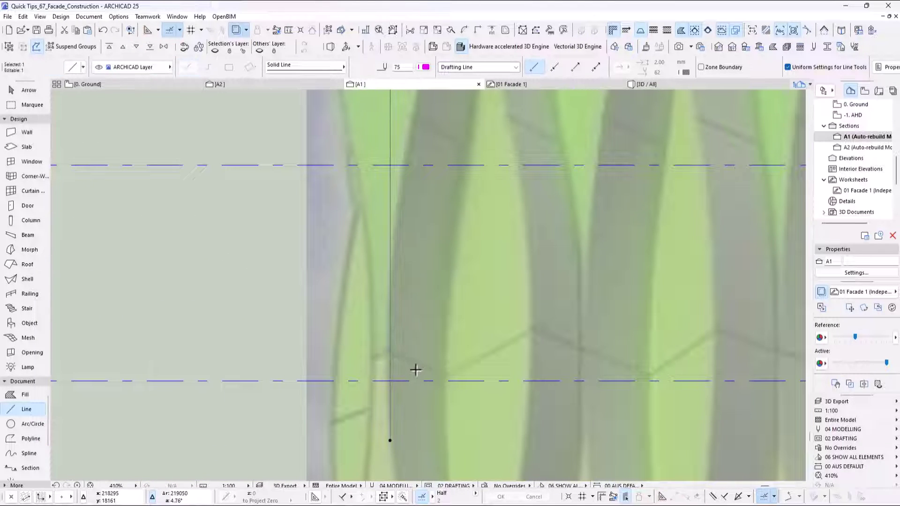
key("ctrl+shift+d")
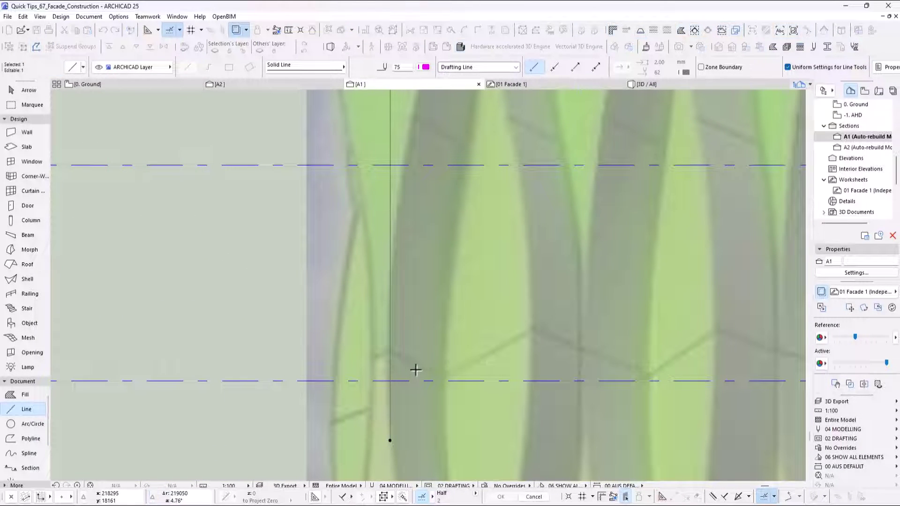
left_click(390, 370)
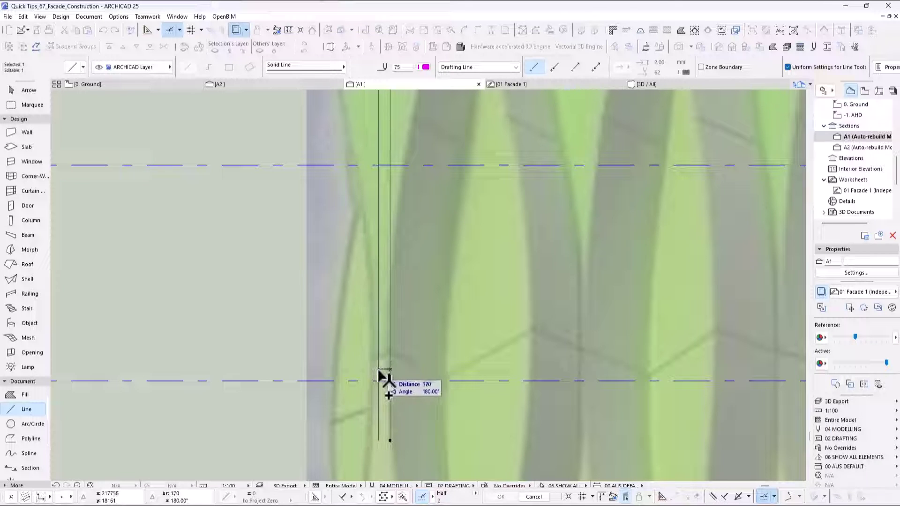
type("200")
key("Return")
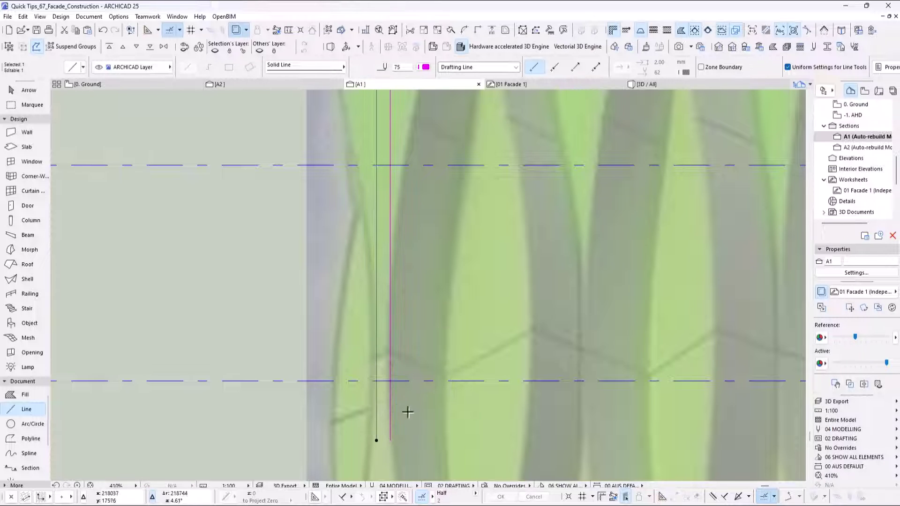
key("Escape")
scroll(398, 427, "down", 5)
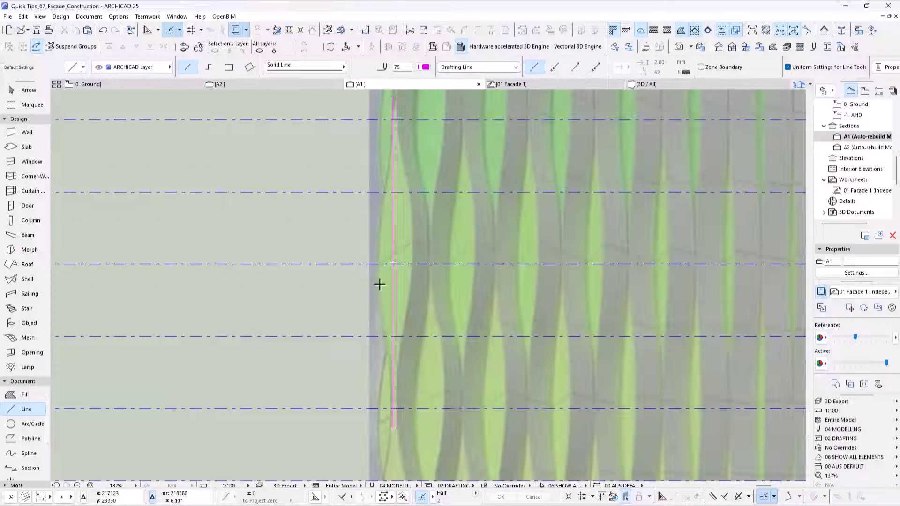
scroll(380, 287, "down", 1)
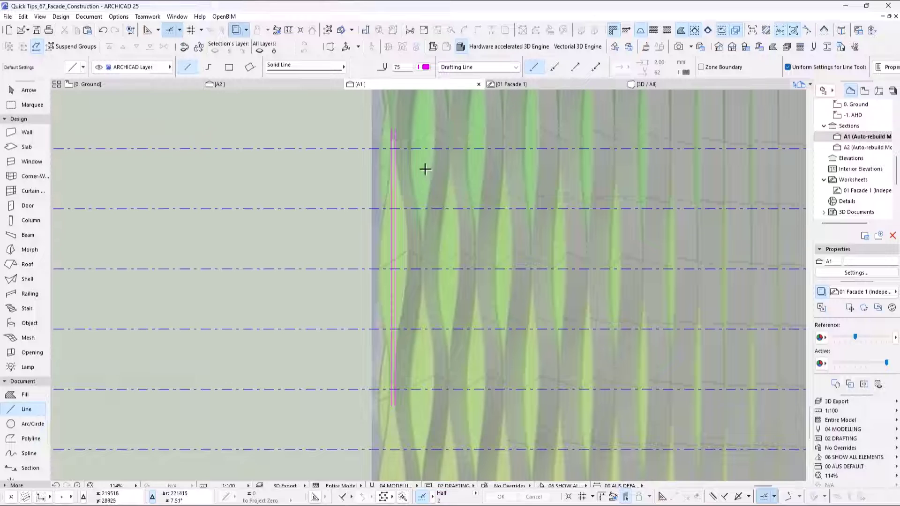
scroll(404, 163, "up", 5)
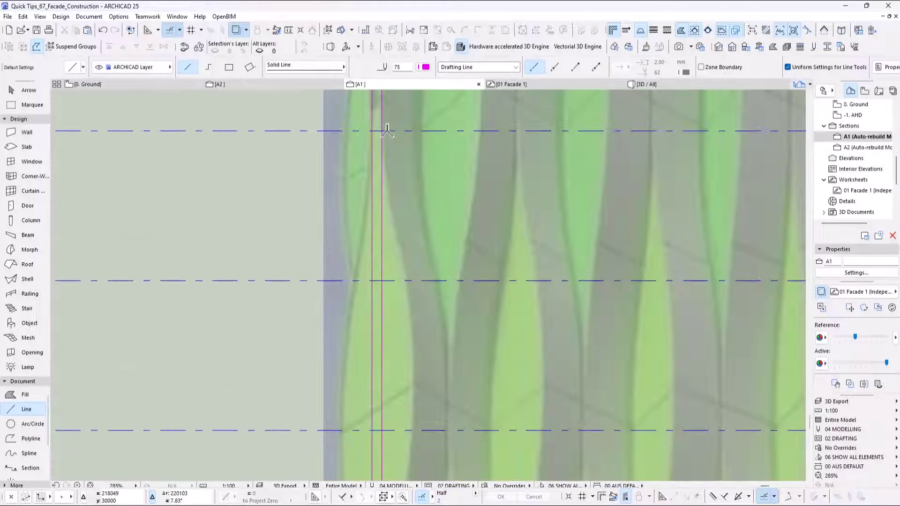
Draw a line from the upper storey line down to the lower storey line beside the facade edge.
left_click(383, 131)
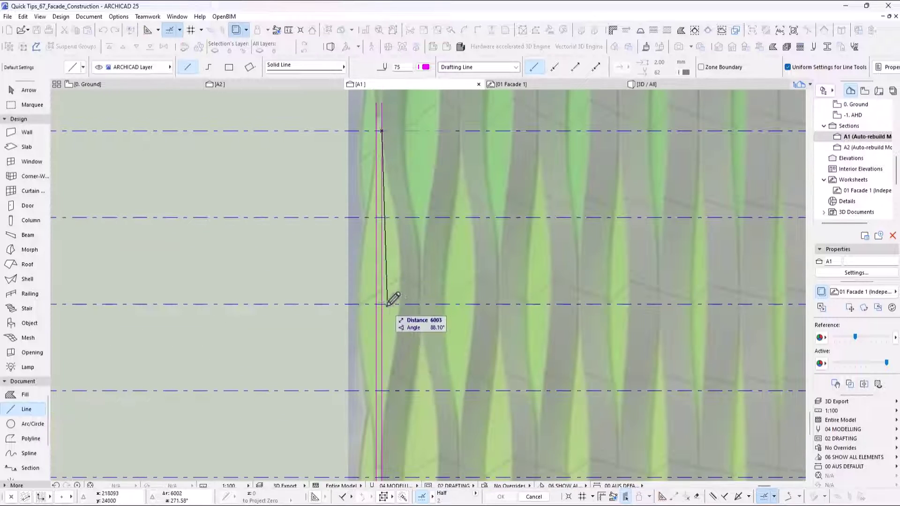
scroll(387, 304, "up", 2)
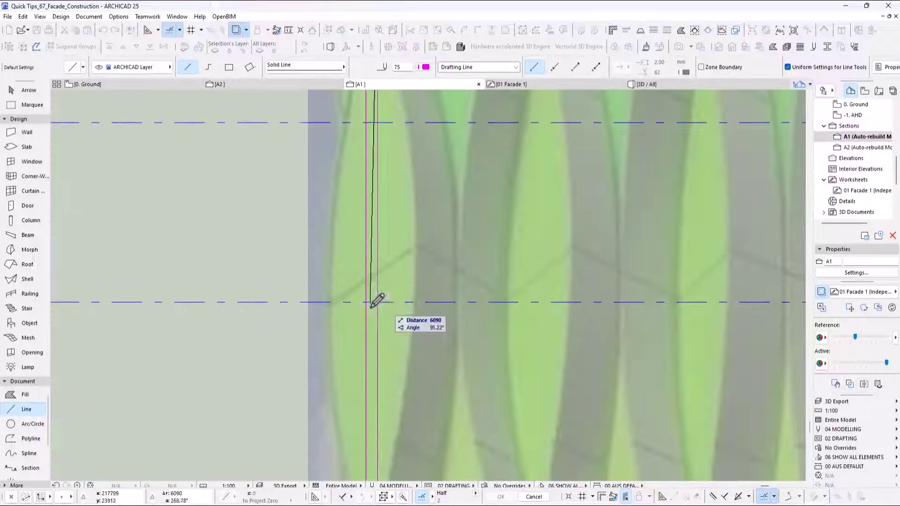
left_click(419, 302)
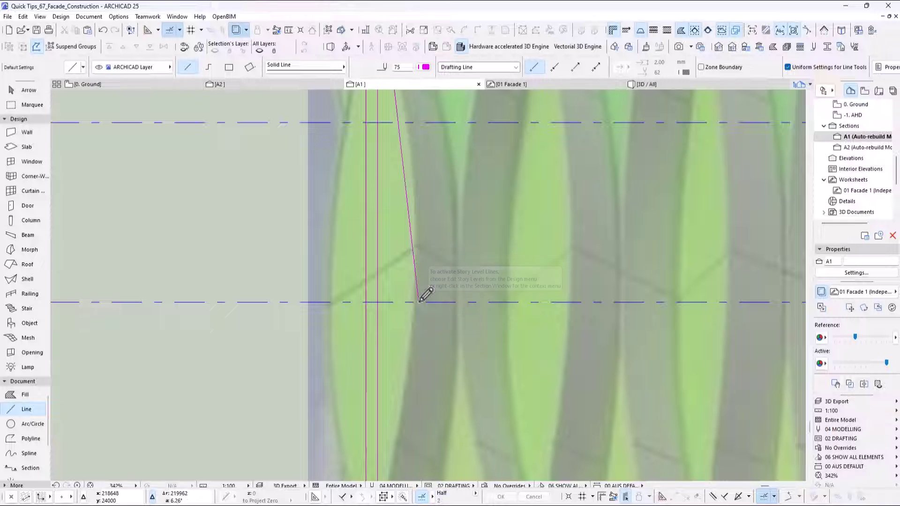
left_click(418, 265, "shift")
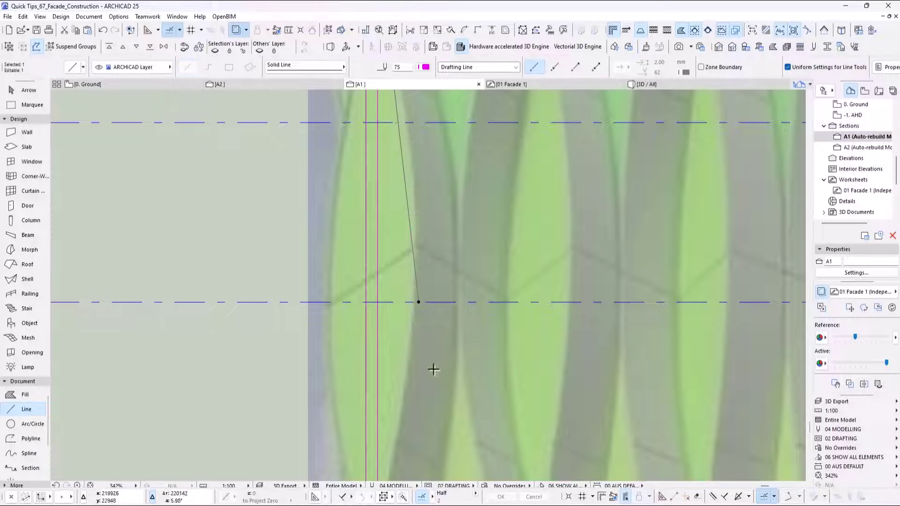
scroll(432, 370, "down", 4)
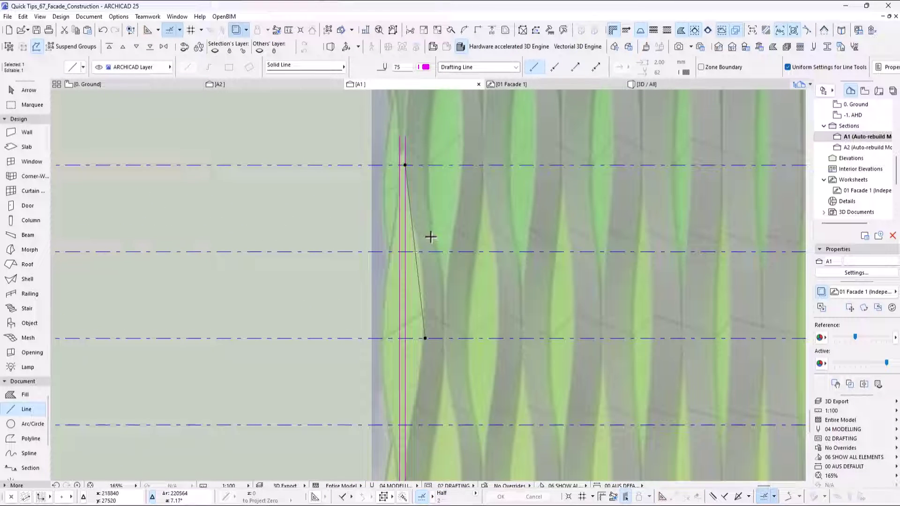
scroll(405, 257, "up", 1)
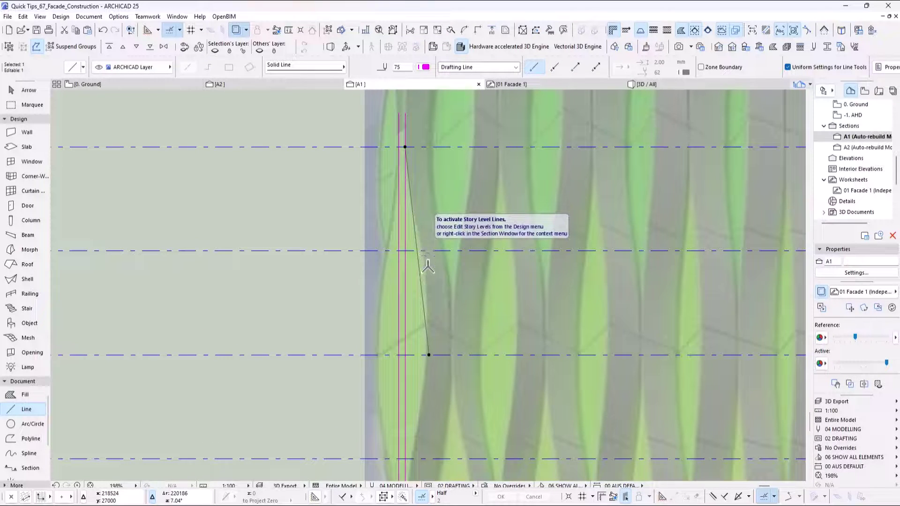
scroll(408, 253, "up", 6)
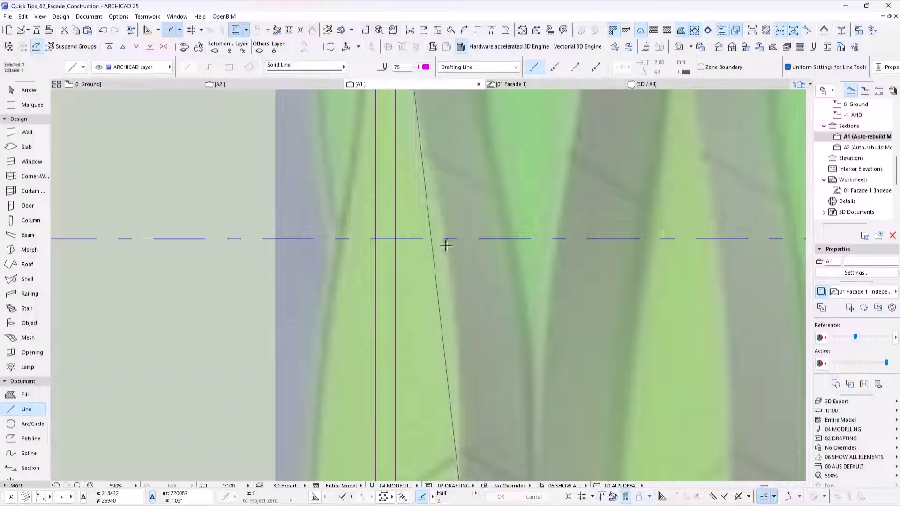
Insert a new node on the line at the middle storey line.
left_click(433, 255)
left_click(474, 309)
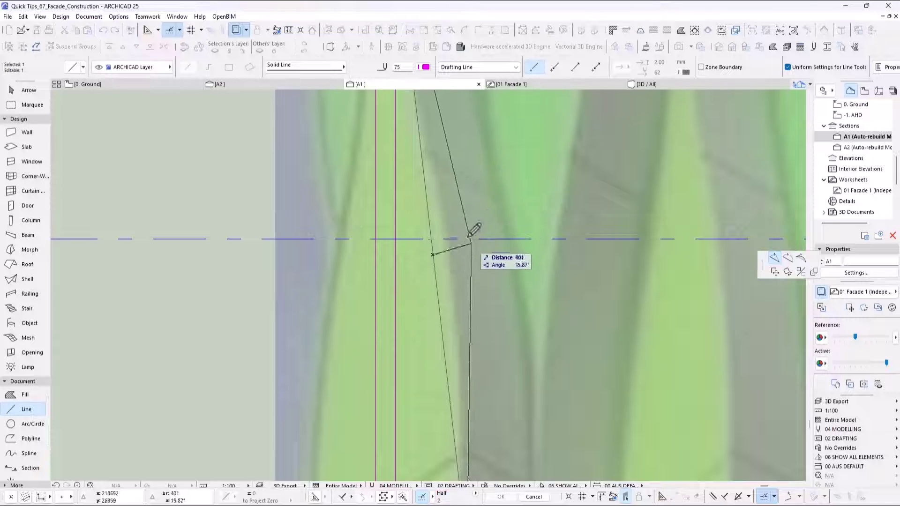
scroll(448, 239, "up", 5)
scroll(442, 244, "up", 1)
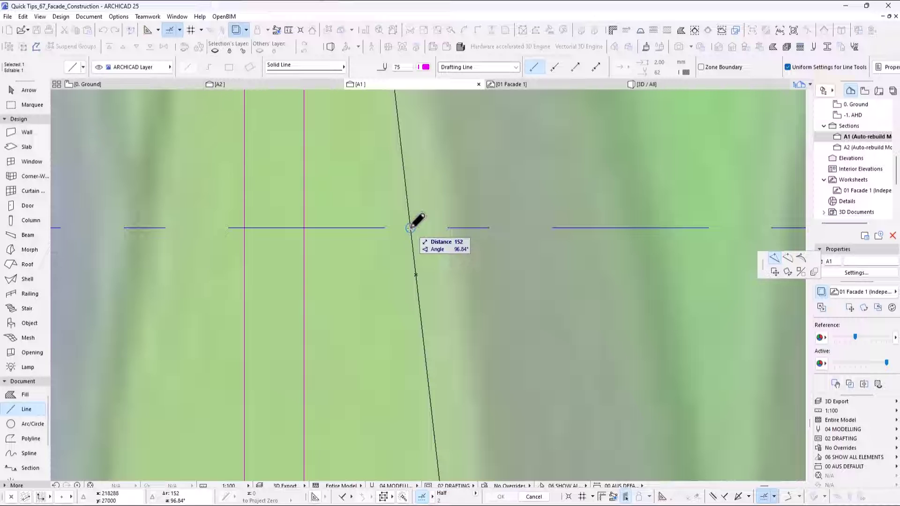
left_click(411, 228)
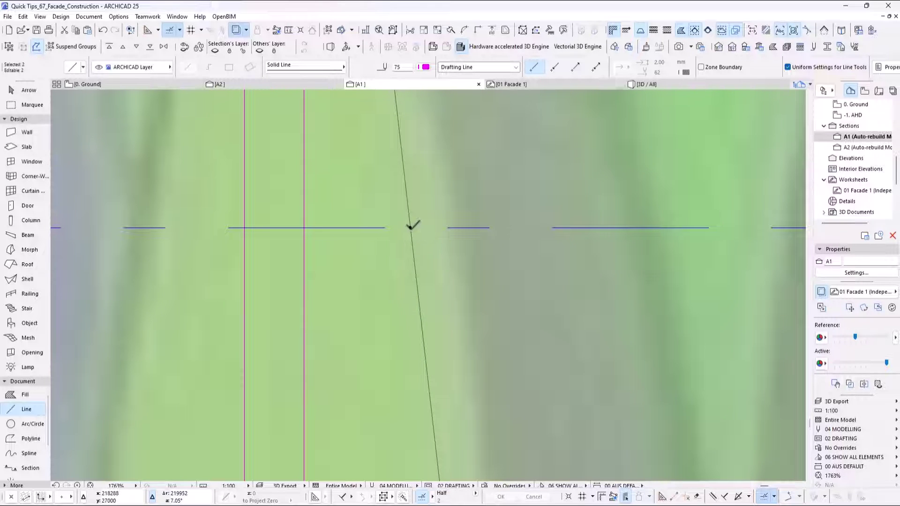
scroll(419, 237, "down", 6)
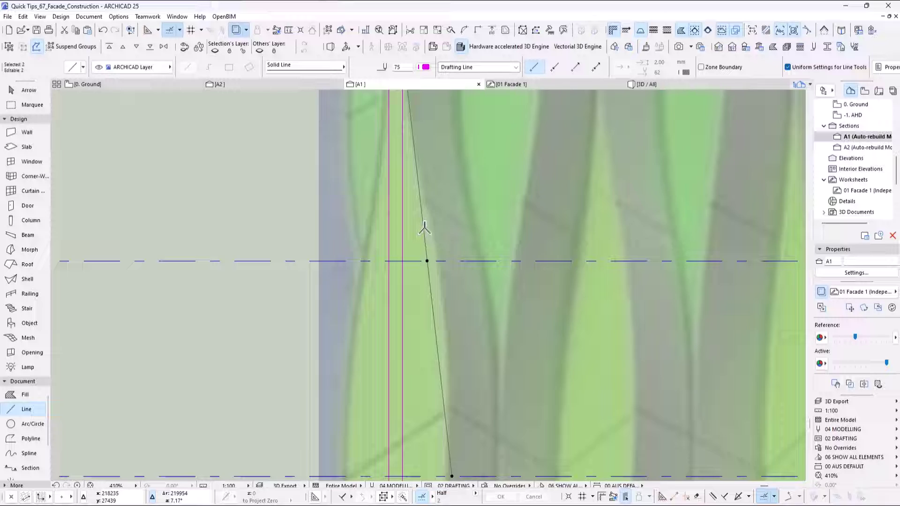
middle_click_drag(426, 231, 445, 292)
scroll(437, 232, "up", 1)
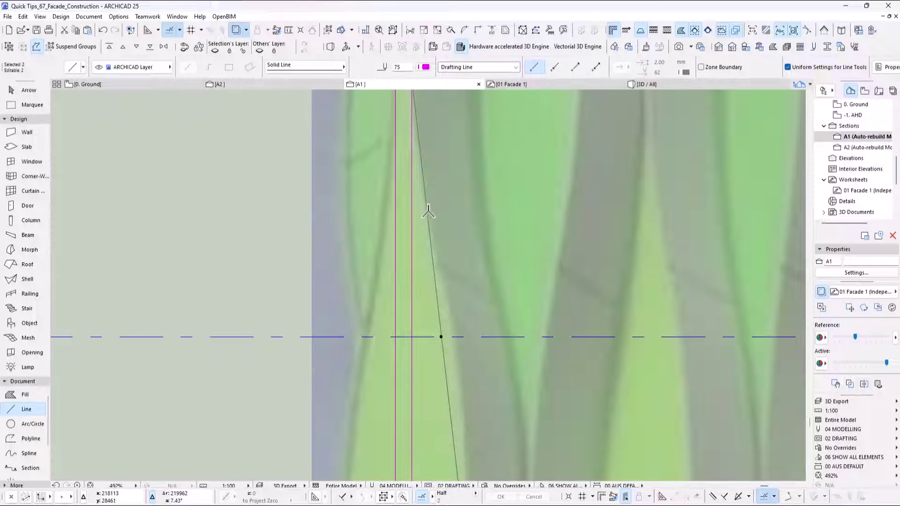
Curve the two line segments into arcs, forming a wave.
left_click(429, 212)
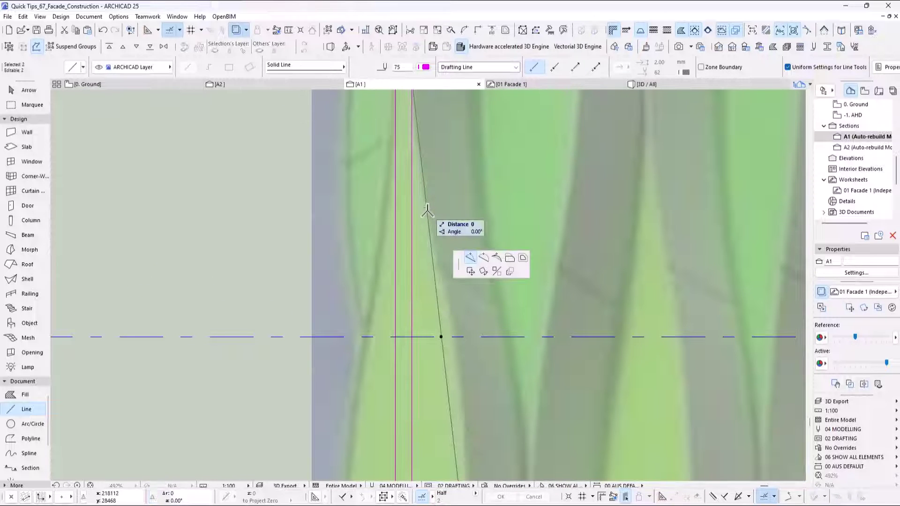
left_click(483, 258)
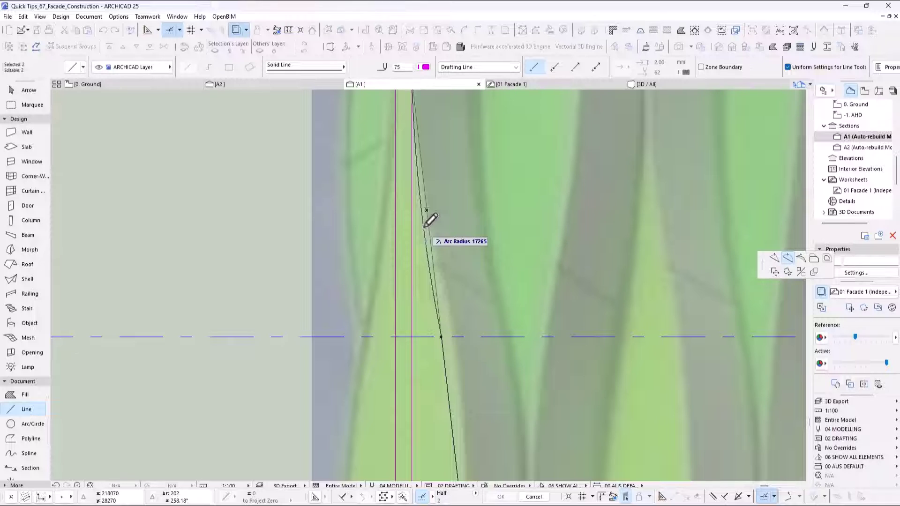
scroll(426, 225, "down", 1)
left_click(422, 292)
scroll(459, 326, "down", 2)
middle_click_drag(459, 326, 429, 95)
key("Escape")
Select both arcs of the wave line.
left_click(430, 267, "shift")
left_click(430, 267)
left_click(450, 248)
key("Escape")
scroll(456, 245, "down", 5)
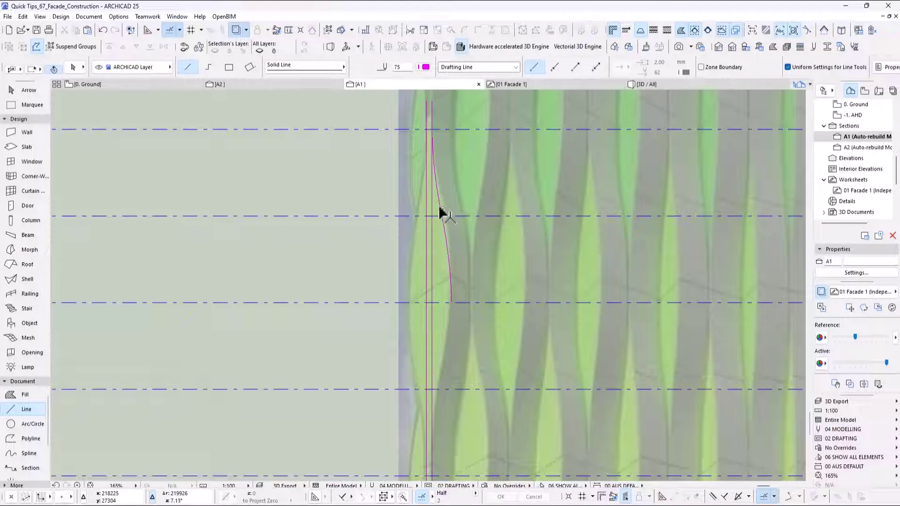
left_click(439, 207, "shift")
left_click(444, 234, "shift")
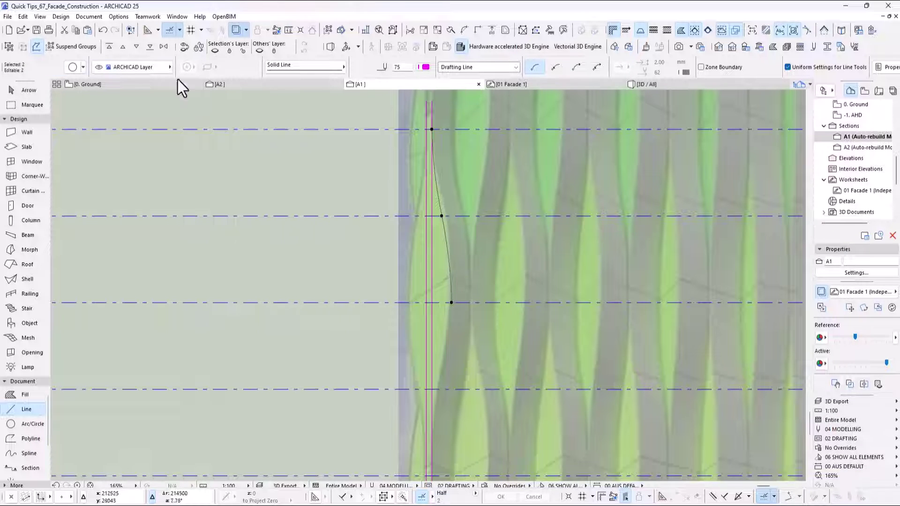
Mirror a copy of the two arcs about an axis through the lower node.
left_click(24, 17)
mouse_move(50, 195)
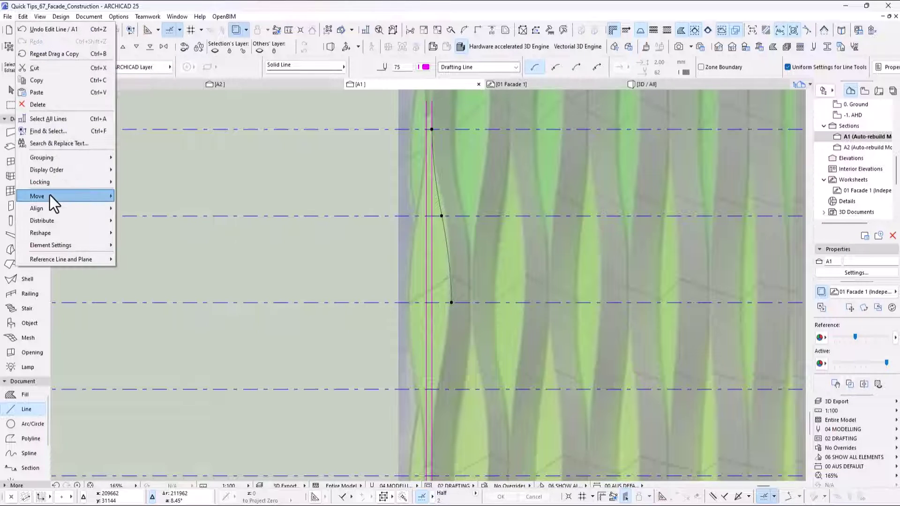
left_click(145, 271)
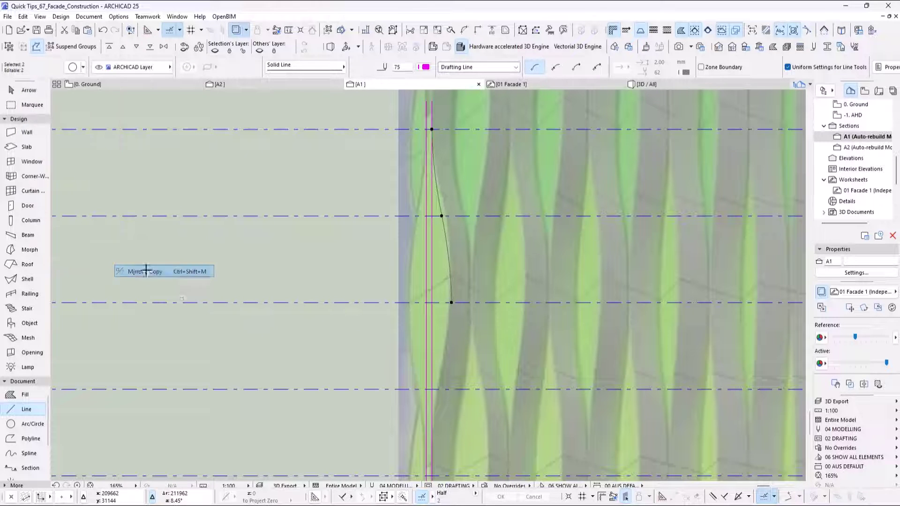
left_click(451, 303)
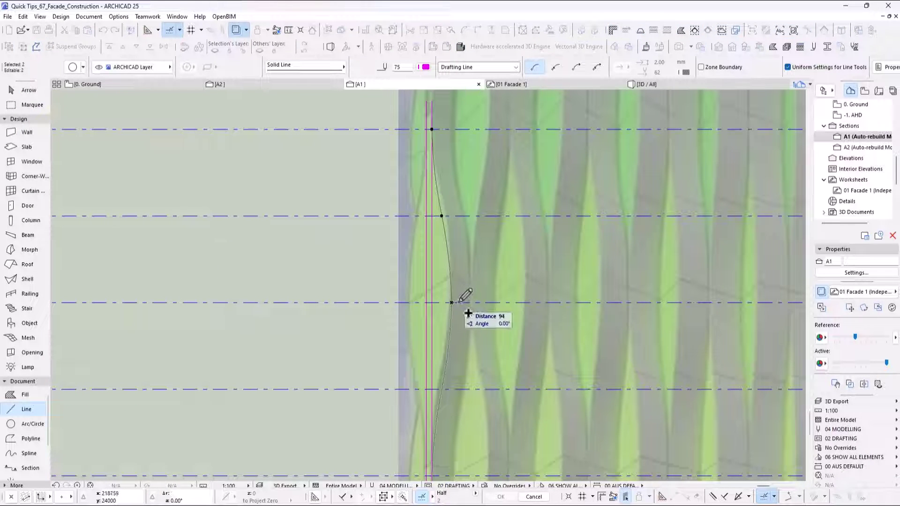
left_click(483, 304)
Mirror a copy of all four arcs leftward about a vertical axis offset X -100.
left_click(450, 277, "shift")
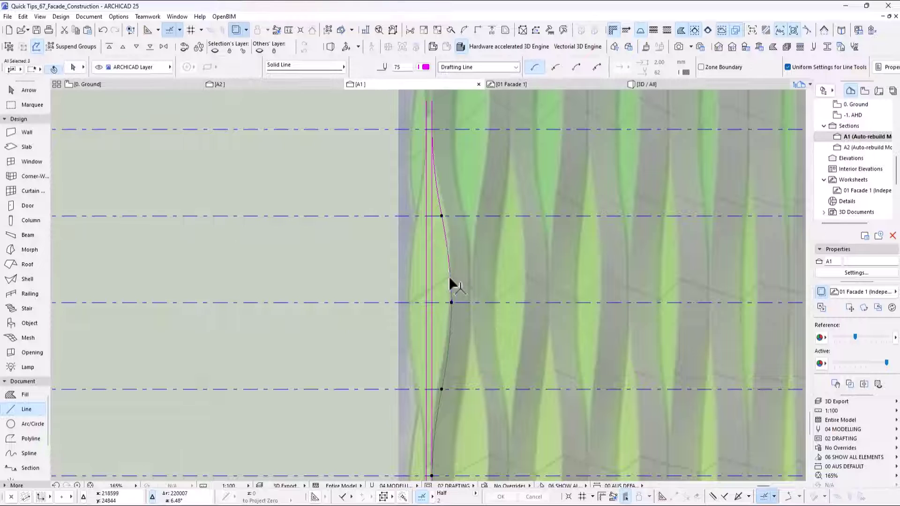
left_click(440, 202, "shift")
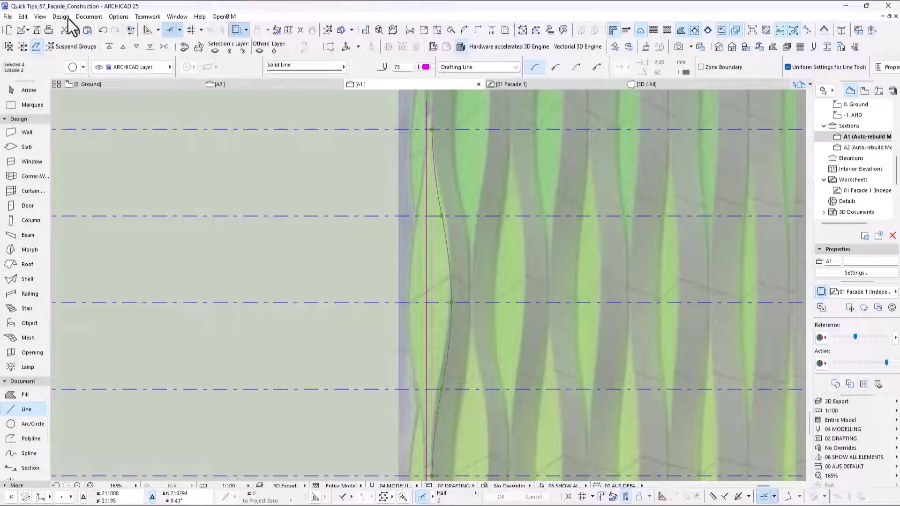
left_click(25, 17)
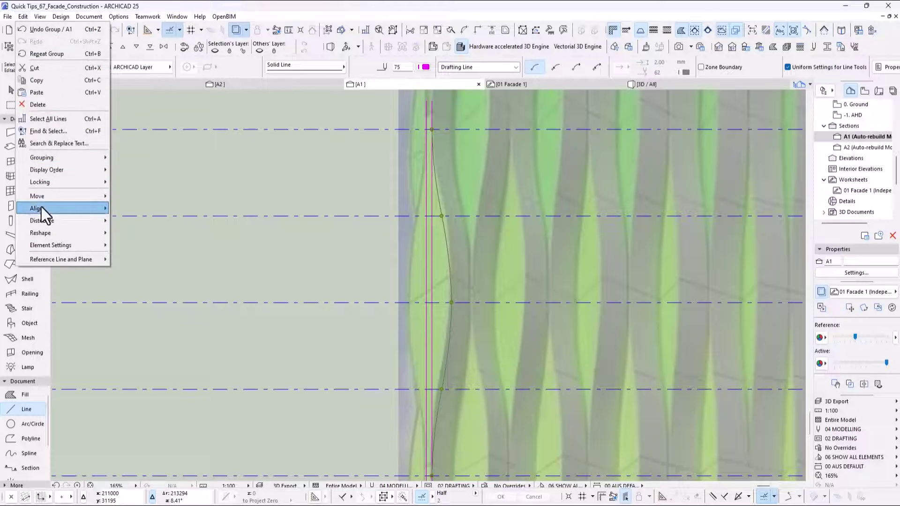
mouse_move(42, 199)
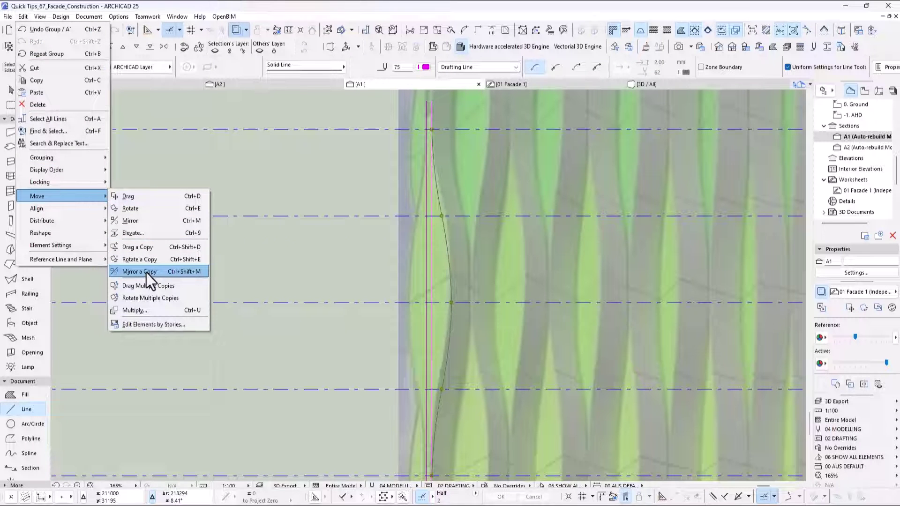
left_click(146, 273)
scroll(437, 129, "up", 5)
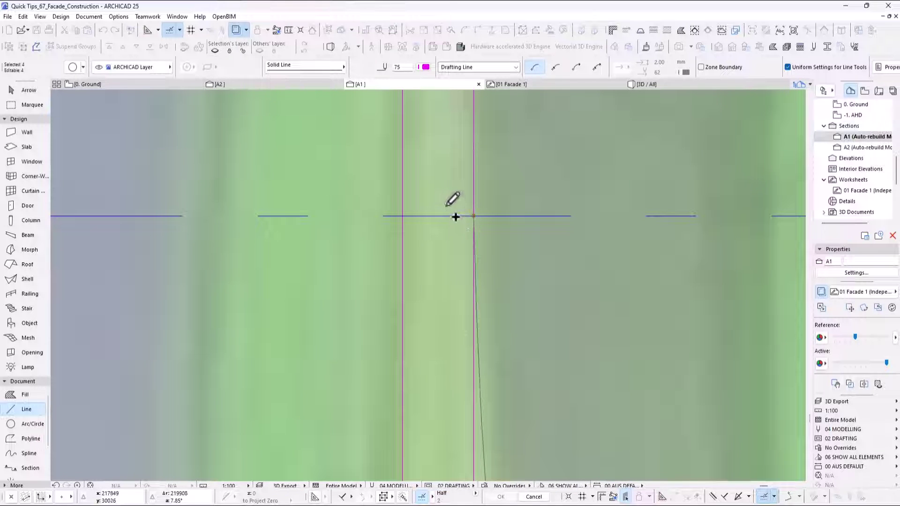
left_click(474, 216)
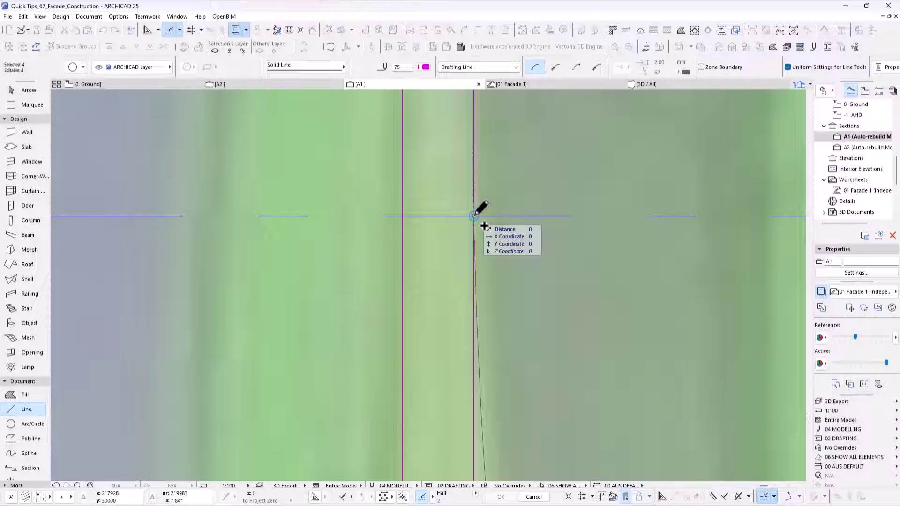
key("x")
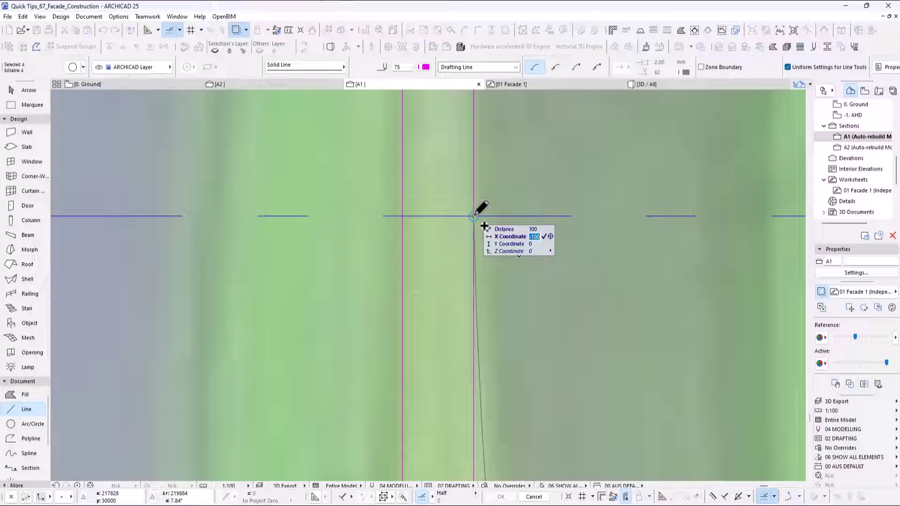
key("Return")
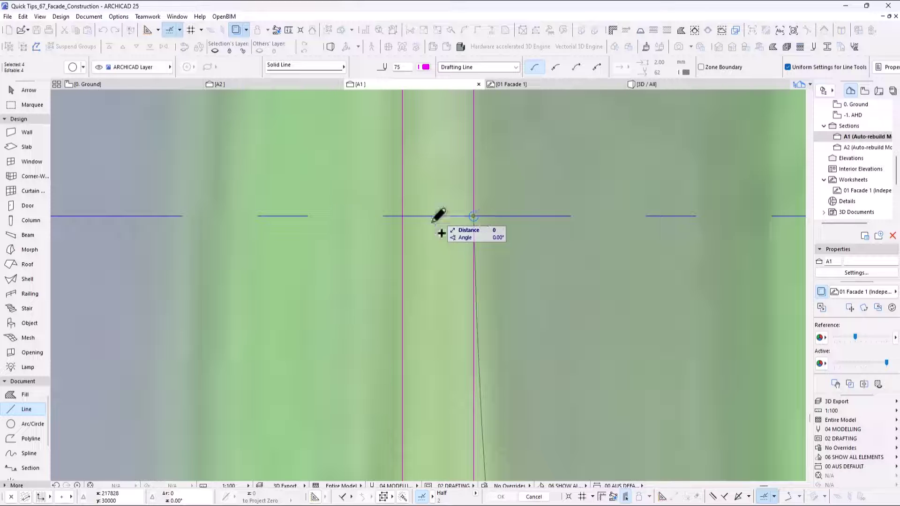
left_click(436, 276)
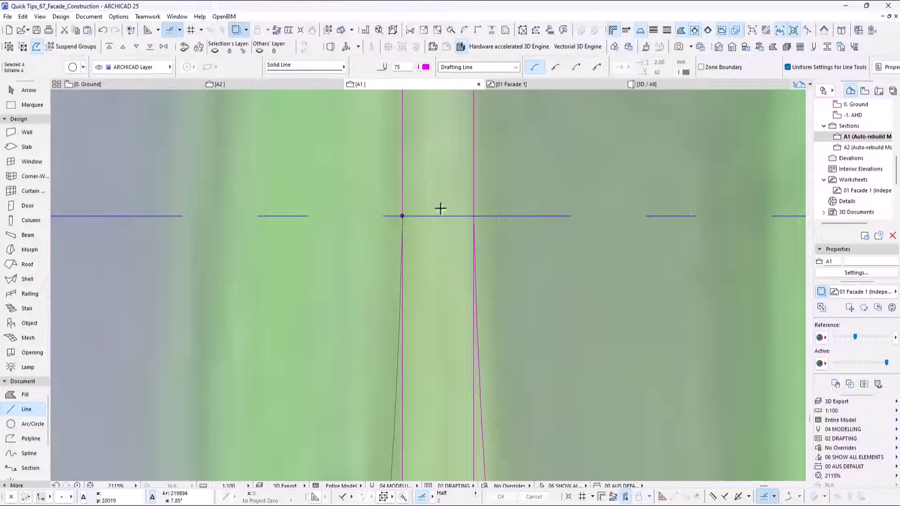
scroll(440, 206, "down", 12)
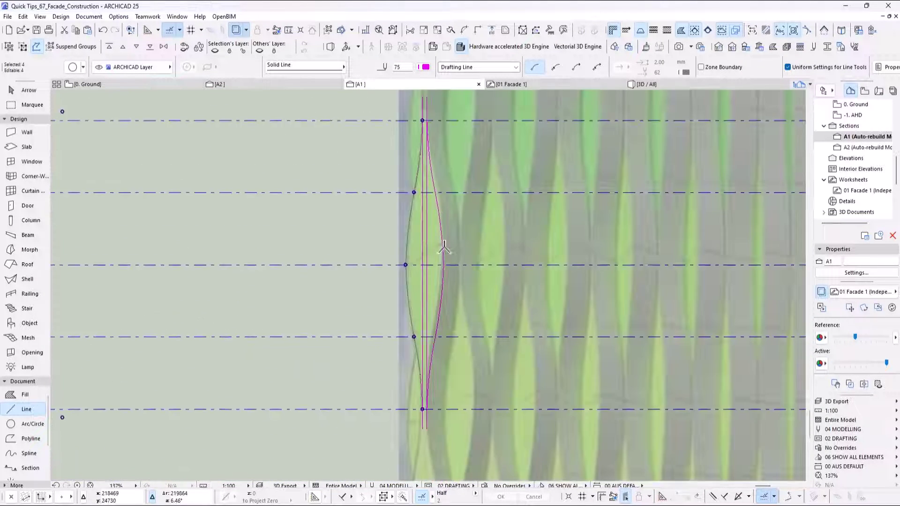
scroll(450, 305, "down", 3)
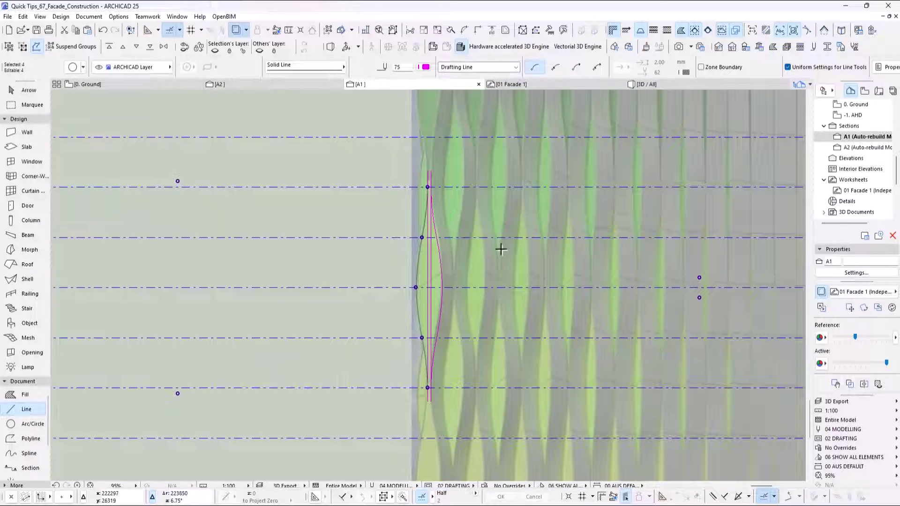
Try pasting the curves into the Ground floor plan; dismiss the empty-clipboard warning.
left_click(441, 276, "shift")
key("F2")
scroll(456, 336, "down", 5)
middle_click_drag(353, 310, 594, 381)
scroll(336, 255, "up", 2)
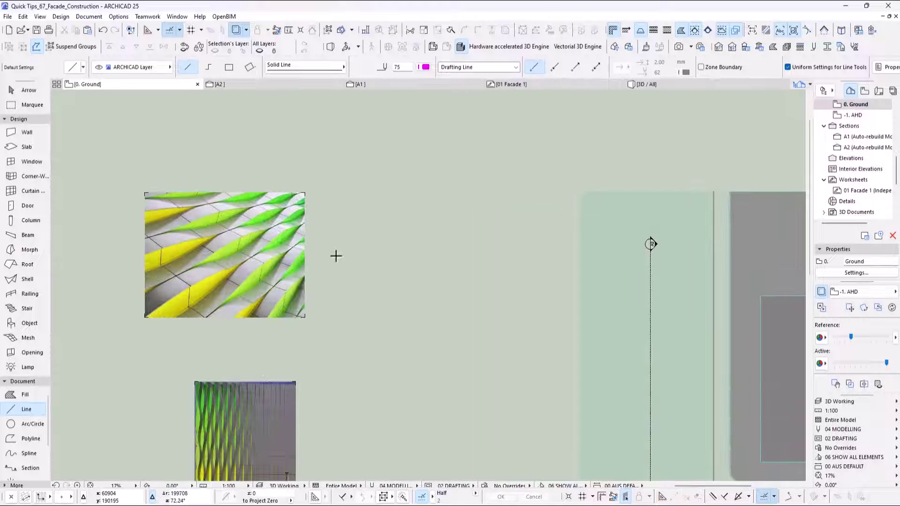
key("ctrl+v")
left_click(490, 193)
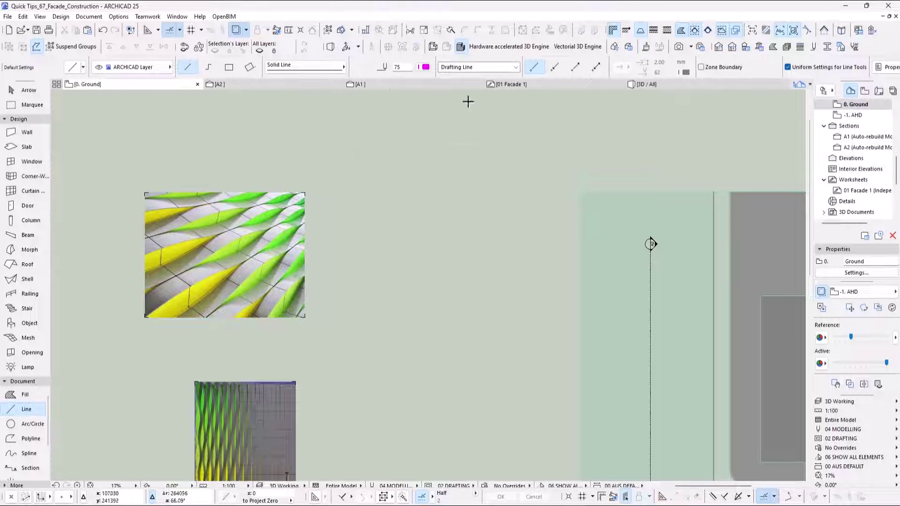
Copy all curves from section A1 and paste them at the centre of the Ground floor plan view.
left_click(248, 85)
left_click(368, 85)
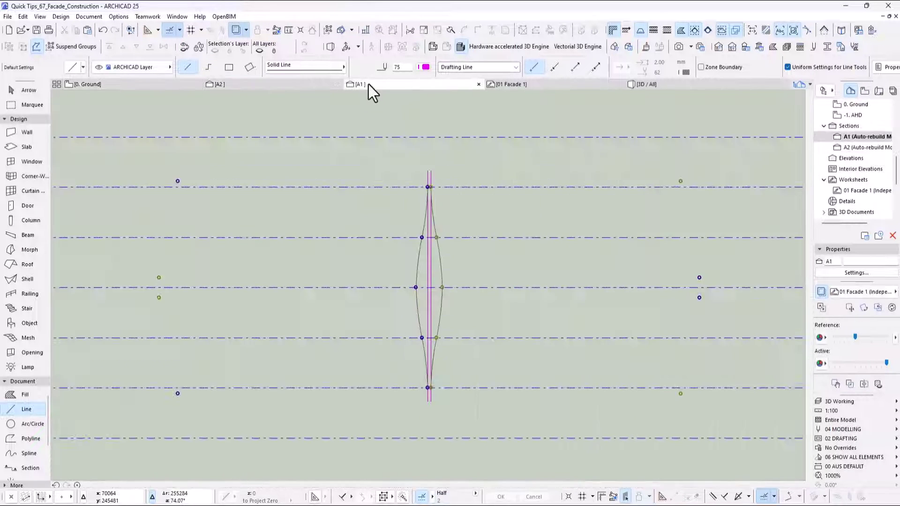
key("ctrl+a")
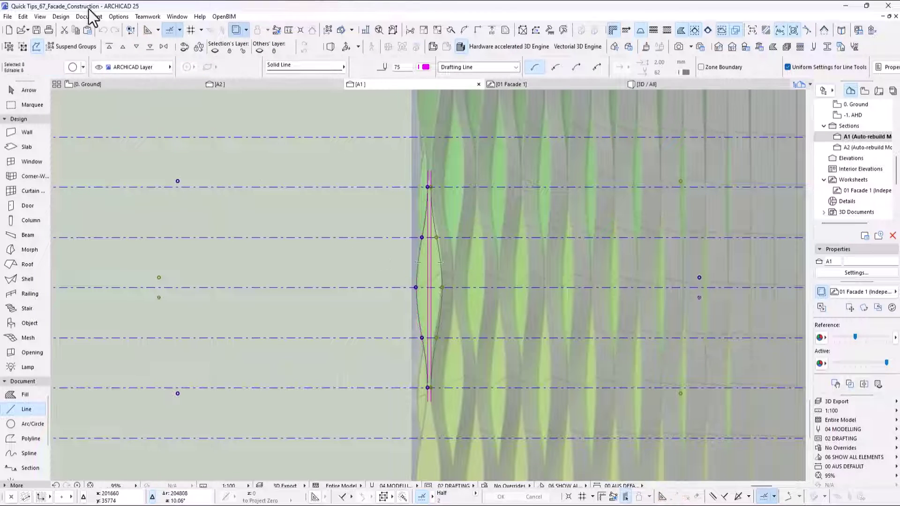
left_click(22, 17)
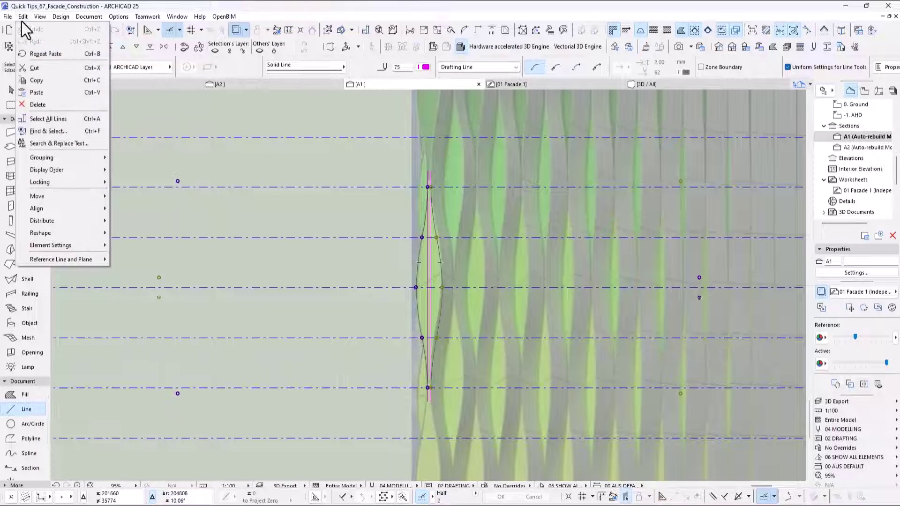
left_click(33, 83)
left_click(131, 83)
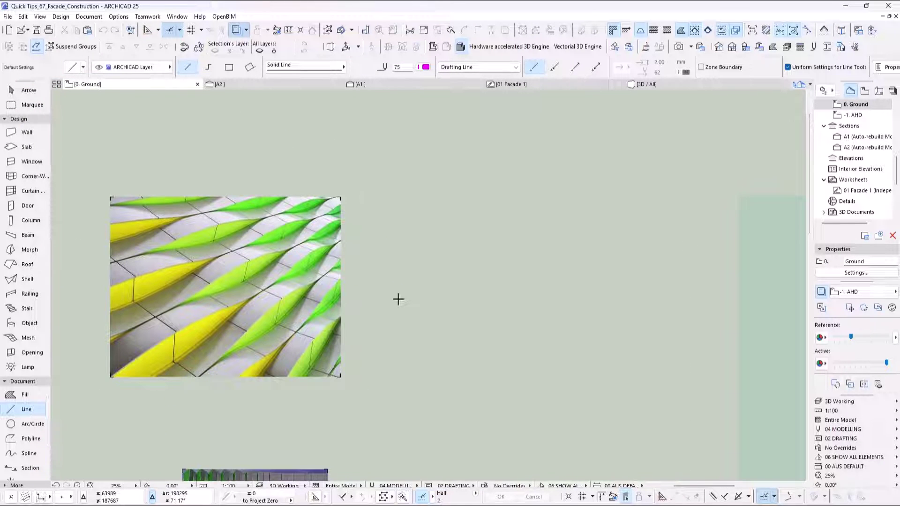
key("ctrl+v")
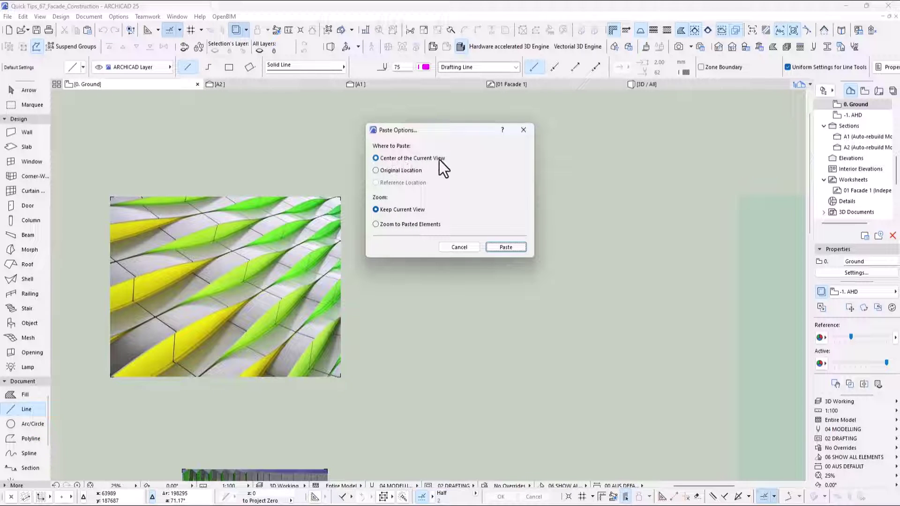
left_click(505, 247)
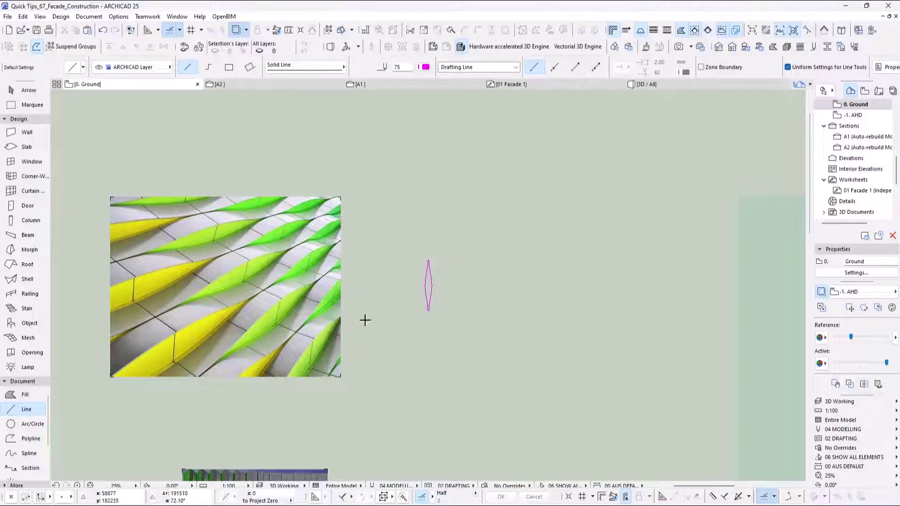
Zoom in on the pasted lens outline and check its top and bottom tips.
scroll(362, 320, "up", 4)
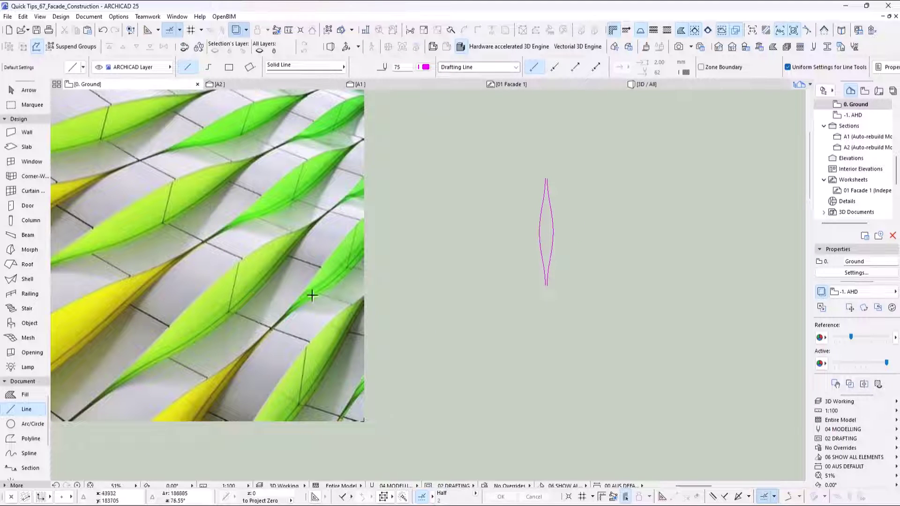
scroll(564, 201, "up", 6)
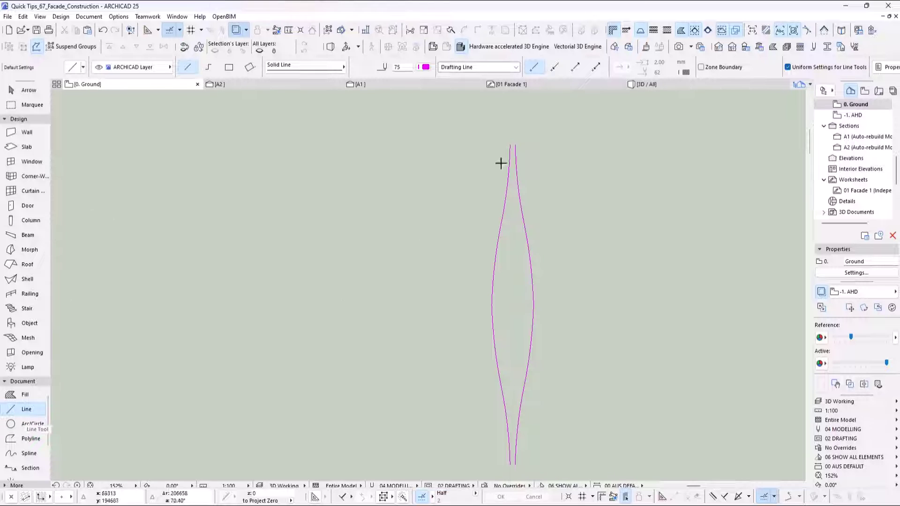
scroll(513, 141, "up", 6)
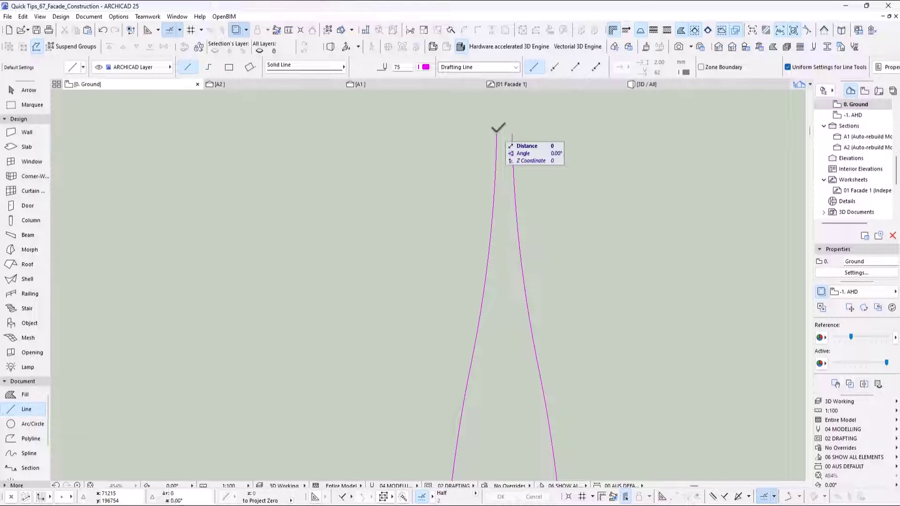
scroll(513, 129, "down", 4)
scroll(512, 133, "down", 1)
middle_click_drag(510, 361, 475, 195)
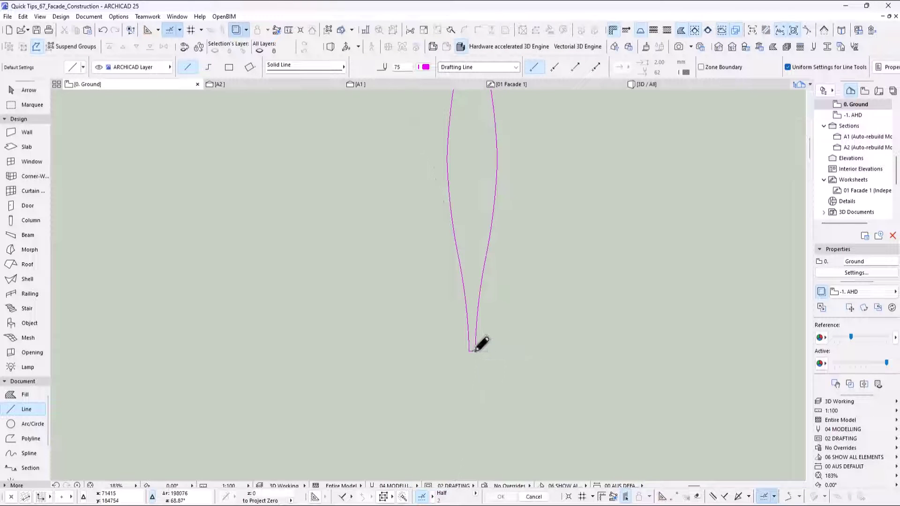
scroll(479, 346, "down", 3)
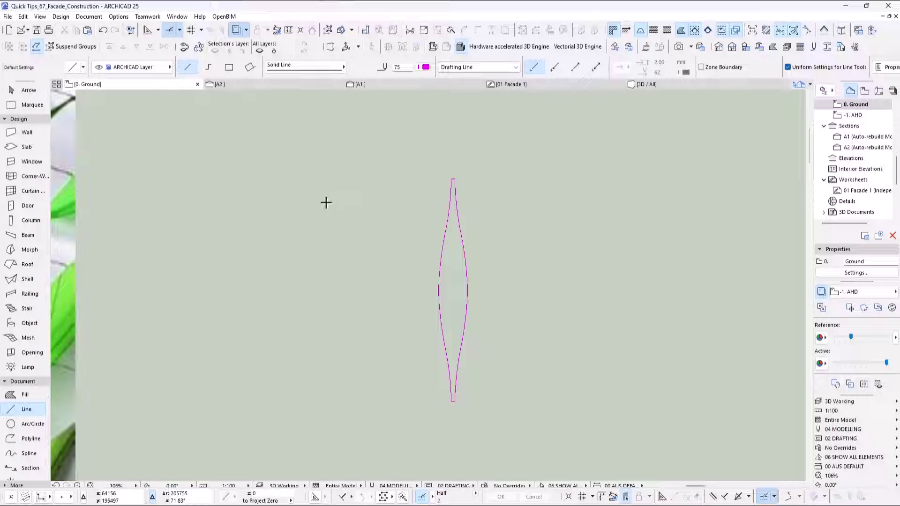
Fill the lens outline as a morph with the magic wand and view it in 3D.
left_click(26, 252)
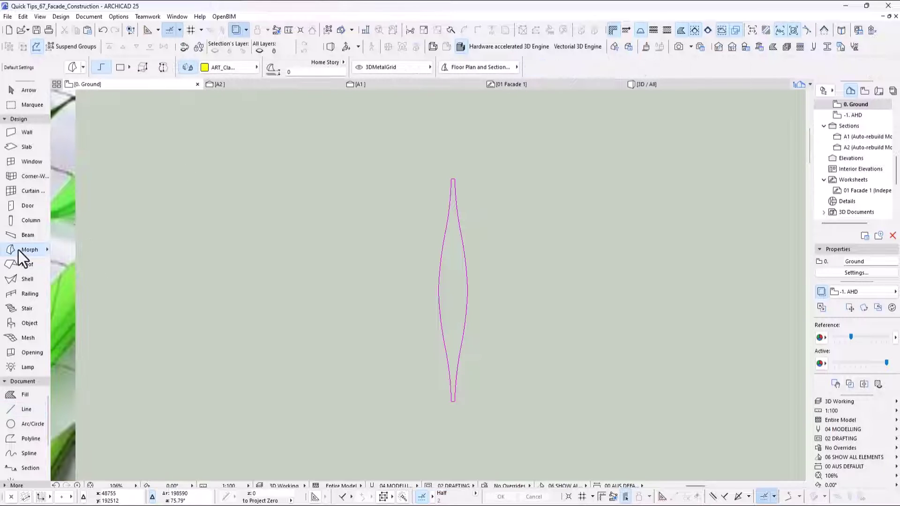
left_click(456, 280)
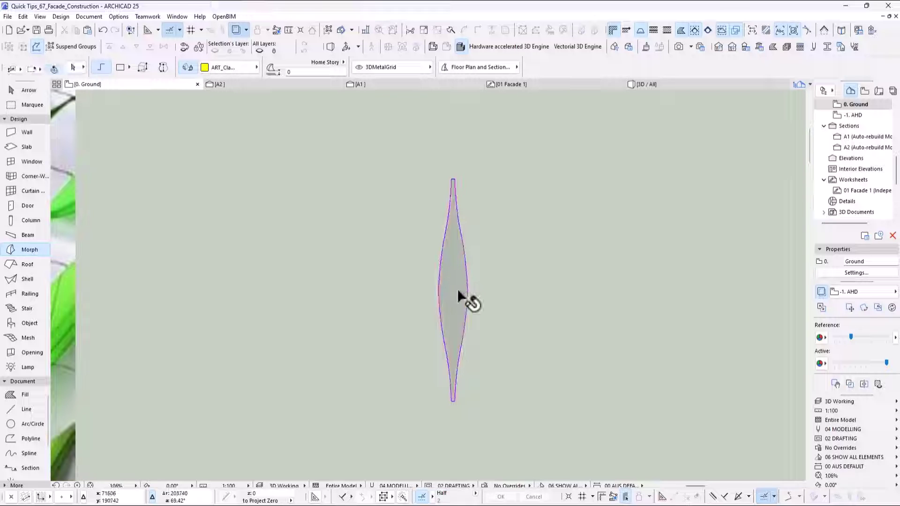
left_click(457, 288, "shift")
key("F5")
middle_click_drag(523, 317, 490, 327)
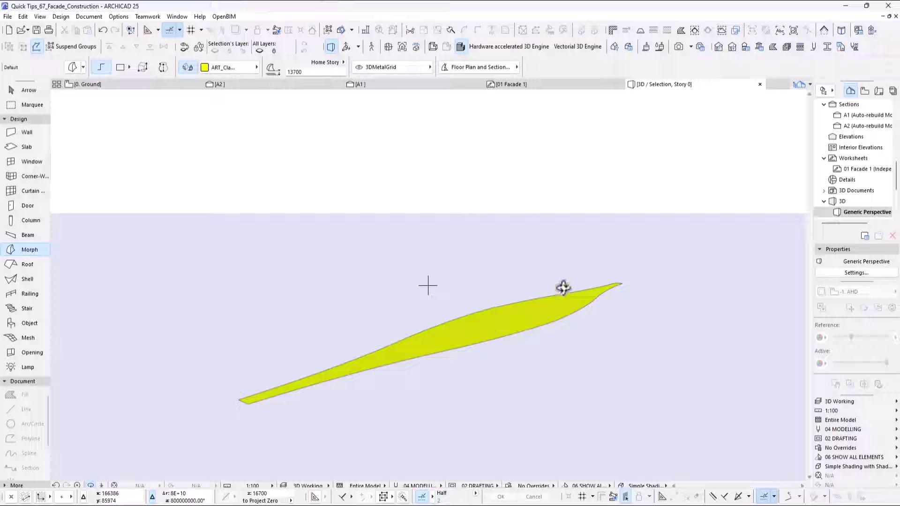
Push/pull the morph face up 1400, then return to the Ground floor plan.
left_click(27, 90)
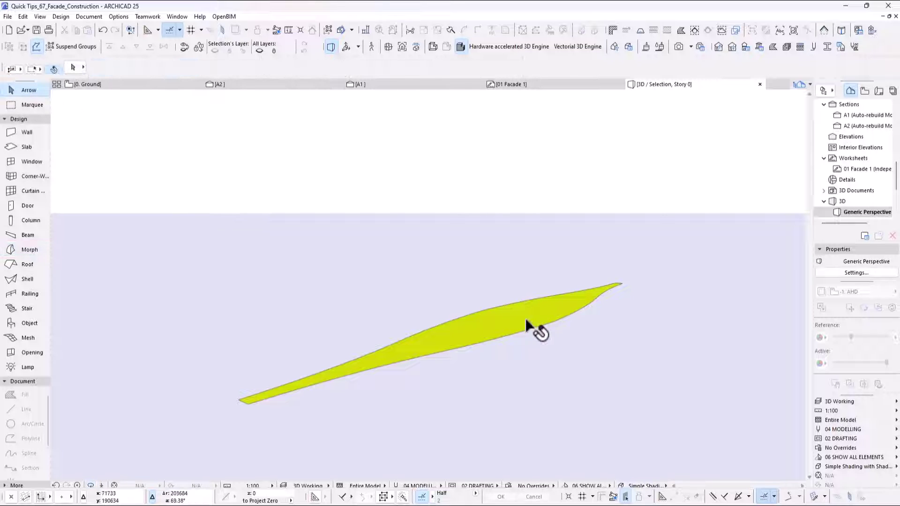
left_click(500, 322)
left_click(496, 324)
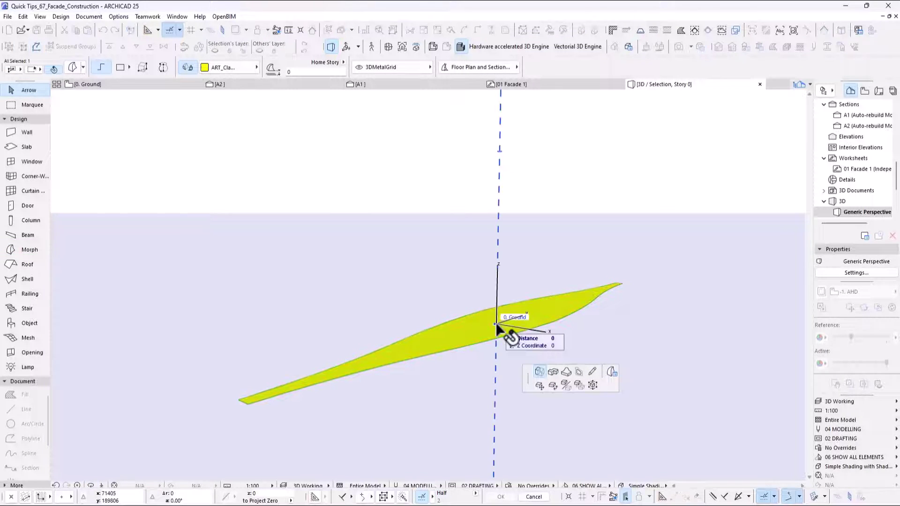
type("1400")
key("Return")
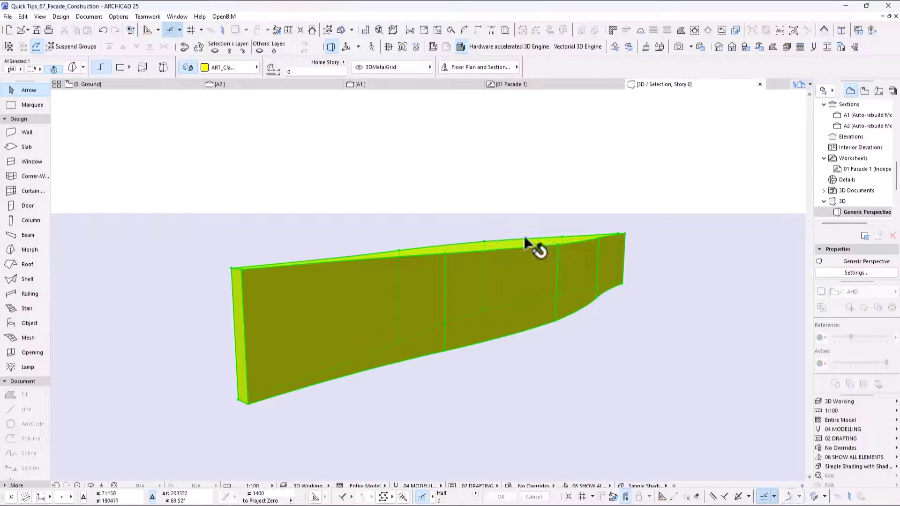
left_click(530, 189)
key("F2")
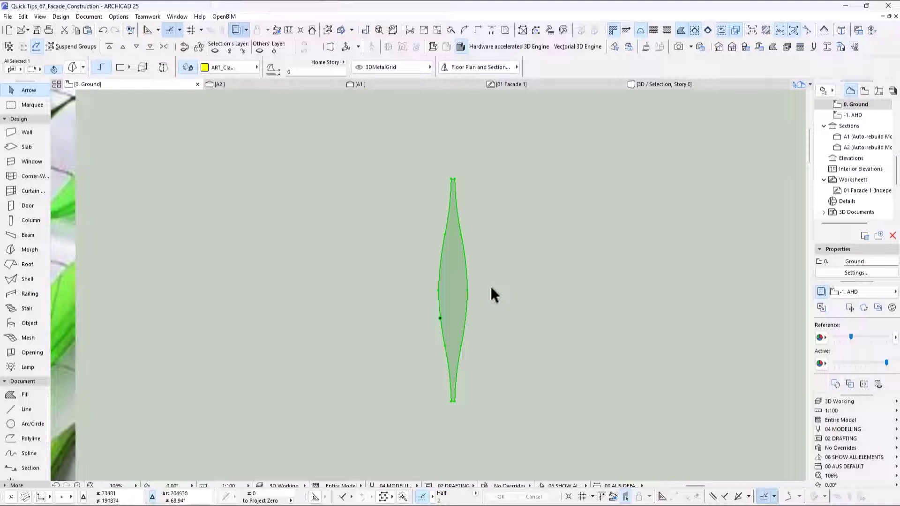
Centre the trace photo and the morph panel in the Ground floor plan.
scroll(211, 323, "down", 5)
middle_click_drag(211, 323, 513, 283)
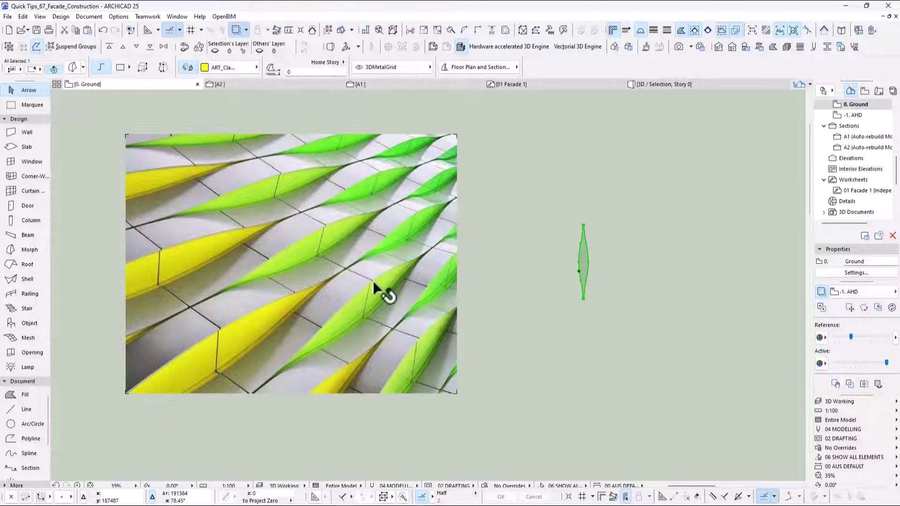
scroll(360, 293, "up", 4)
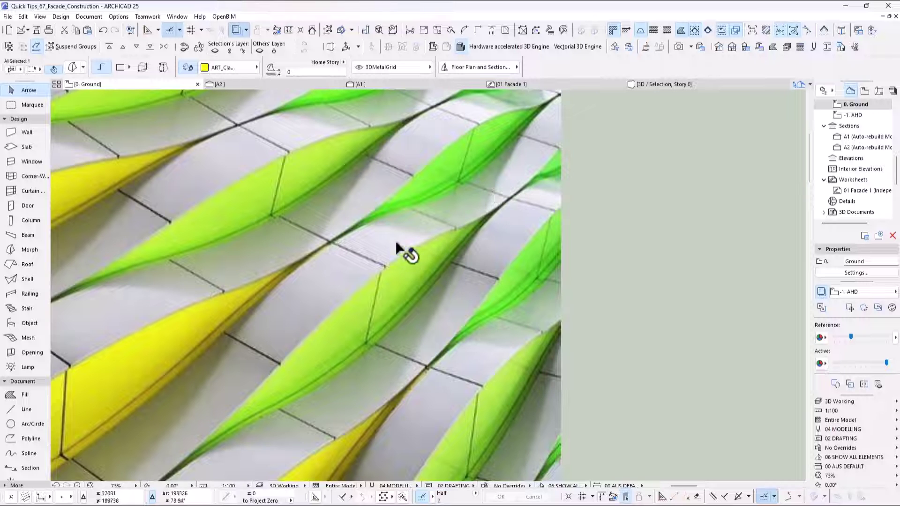
scroll(217, 291, "down", 1)
scroll(217, 288, "down", 2)
middle_click_drag(613, 344, 561, 355)
scroll(470, 280, "up", 4)
middle_click_drag(472, 282, 506, 334)
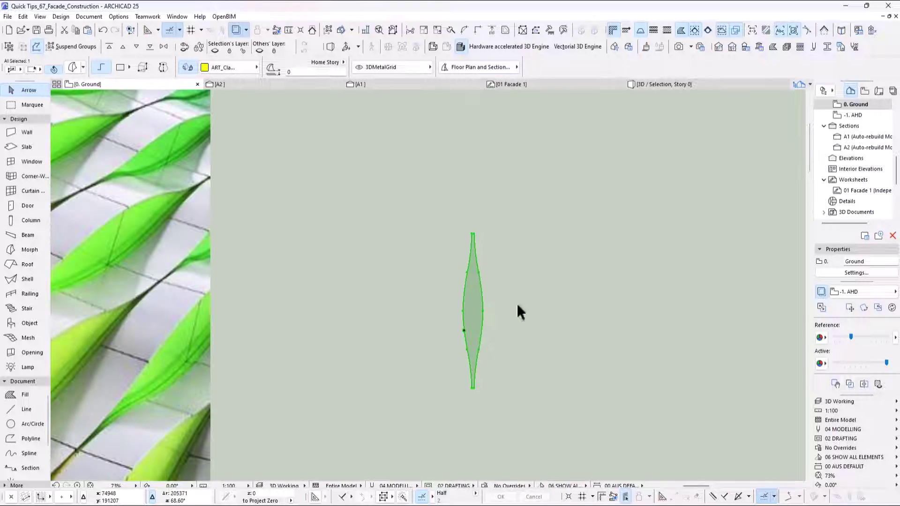
Marquee-select the morph with its surrounding hotspots and start a Drag a Copy from a reference point.
key("Escape")
scroll(439, 230, "up", 1)
middle_click_drag(440, 230, 421, 236)
left_click_drag(413, 215, 496, 447)
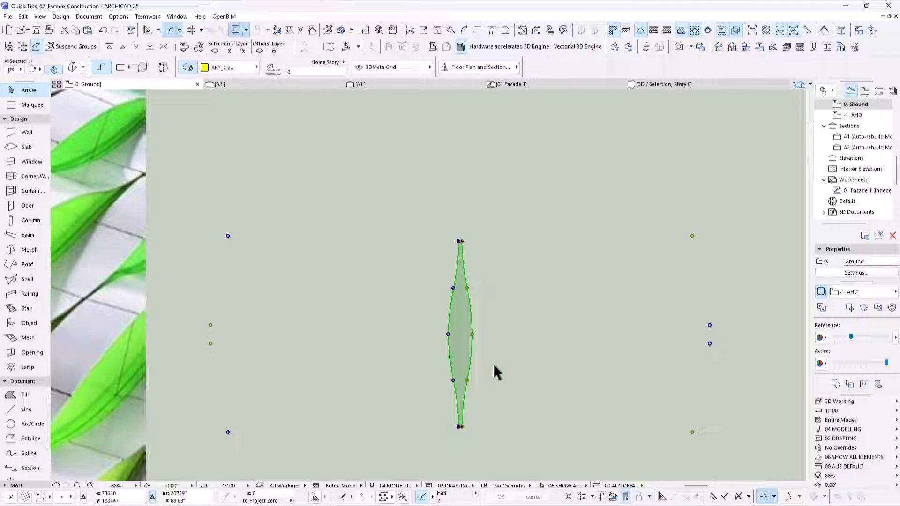
key("ctrl+shift+d")
left_click(494, 382)
Place the morph copy directly above the original.
middle_click_drag(494, 283, 498, 446)
left_click(491, 284)
left_click(510, 339)
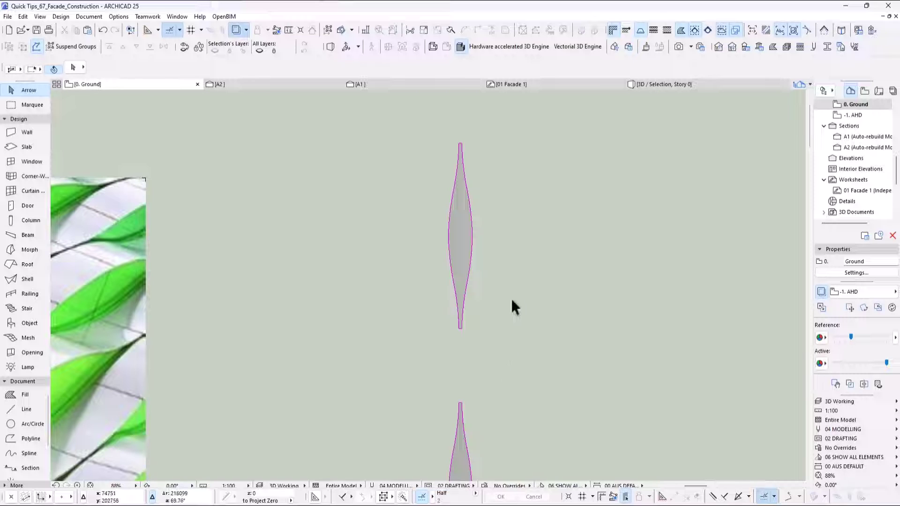
With Suspend Groups on, offset all edges of the upper lens outline by 20.
left_click(463, 224)
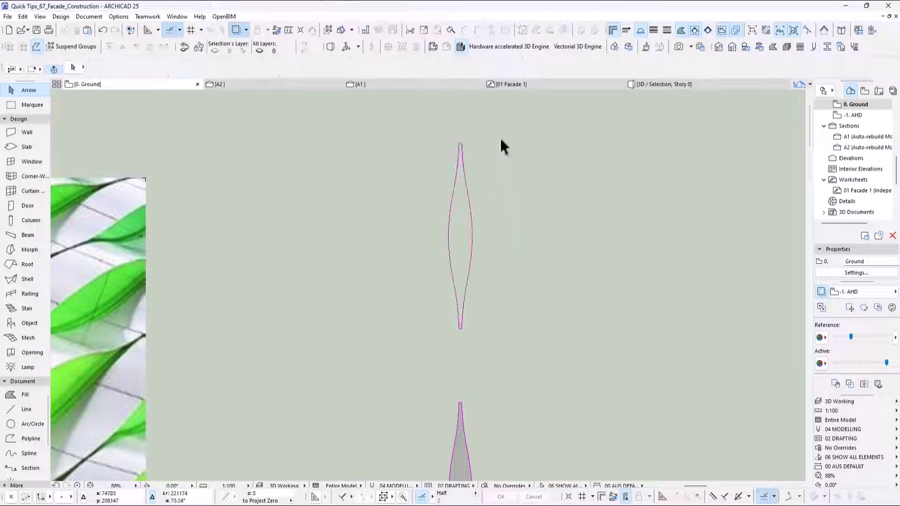
left_click_drag(499, 128, 447, 325)
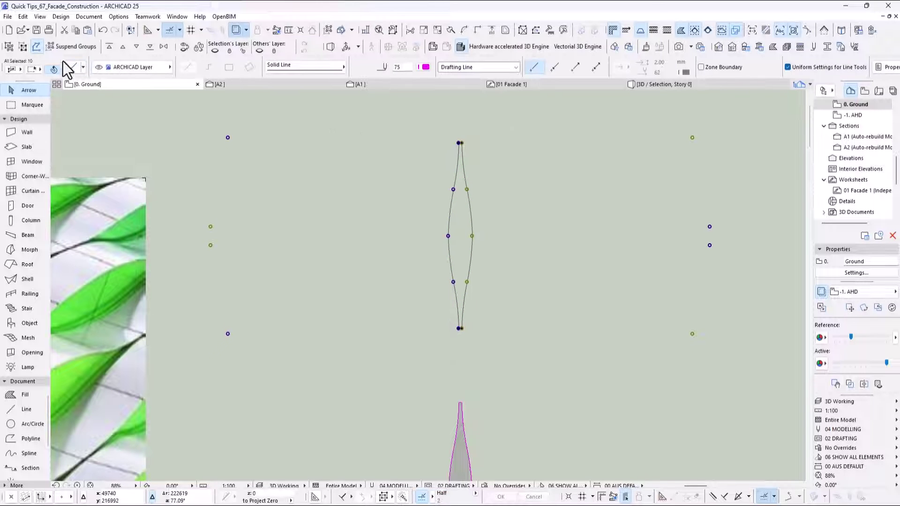
left_click(73, 46)
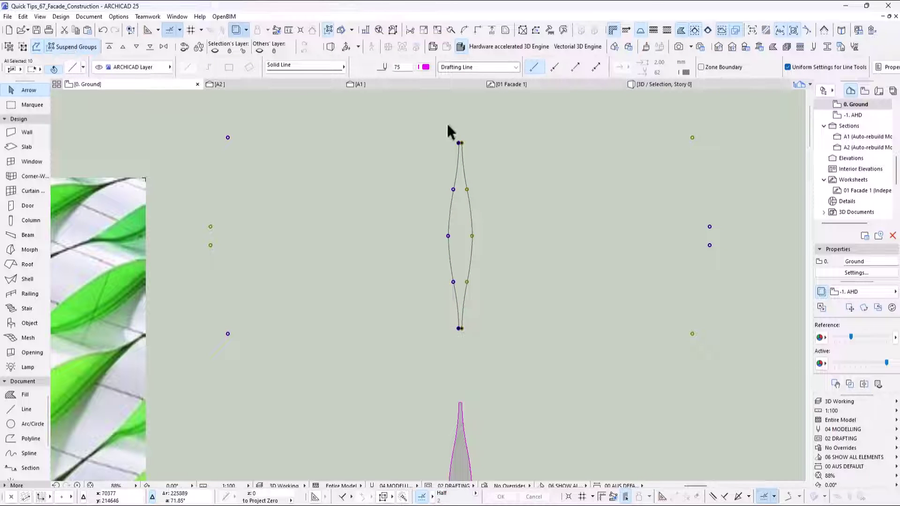
scroll(452, 125, "up", 5)
scroll(475, 150, "up", 8)
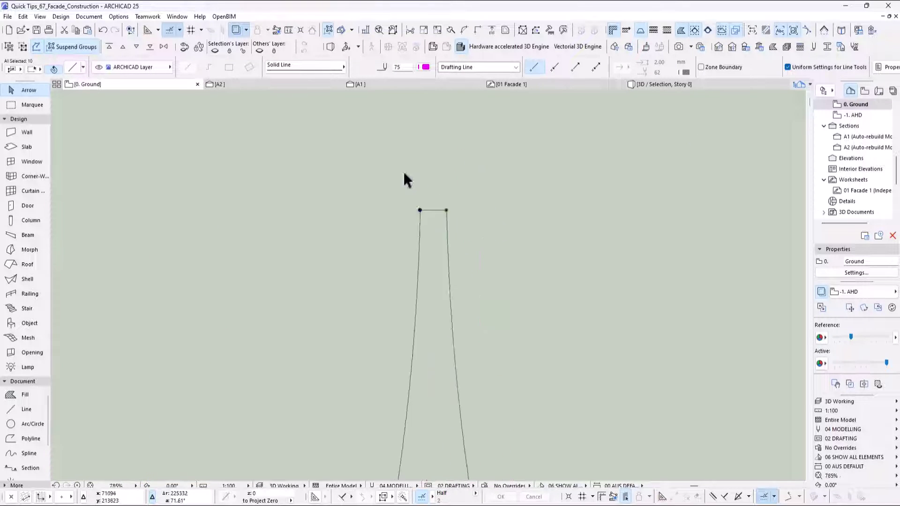
left_click(447, 210)
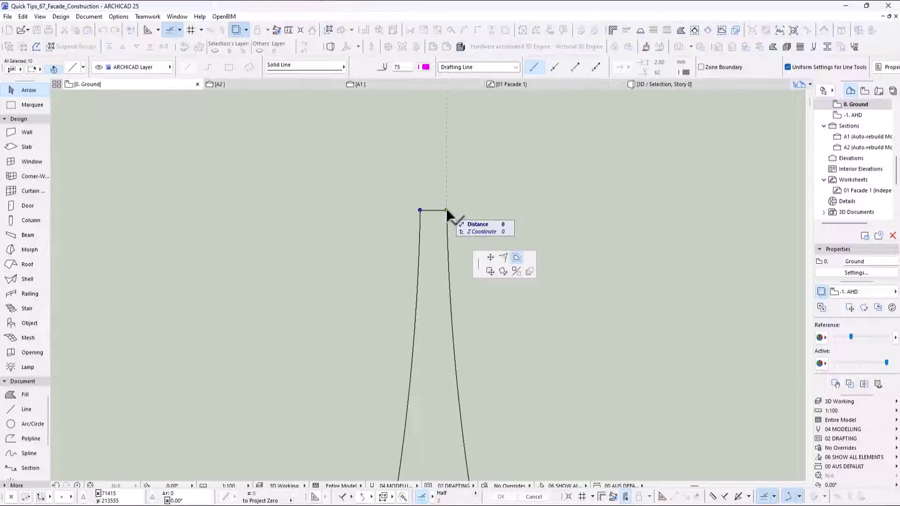
left_click(516, 260)
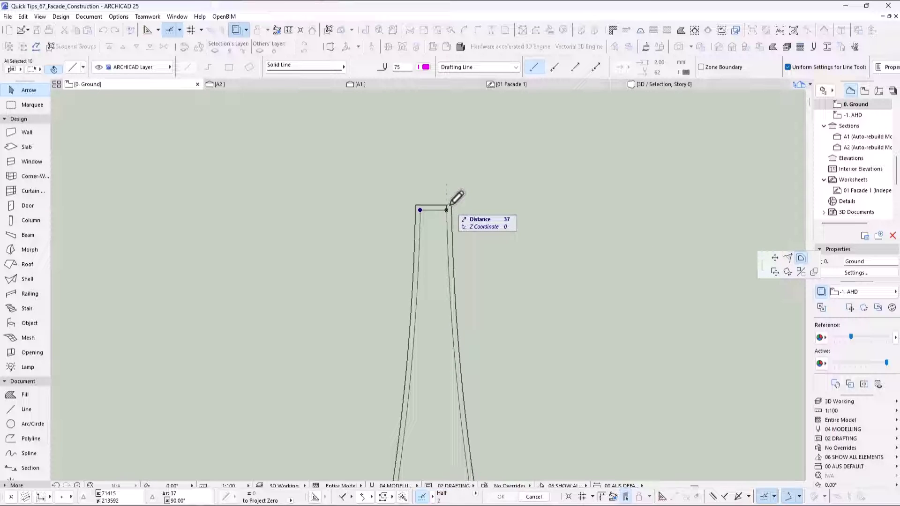
type("20")
key("Return")
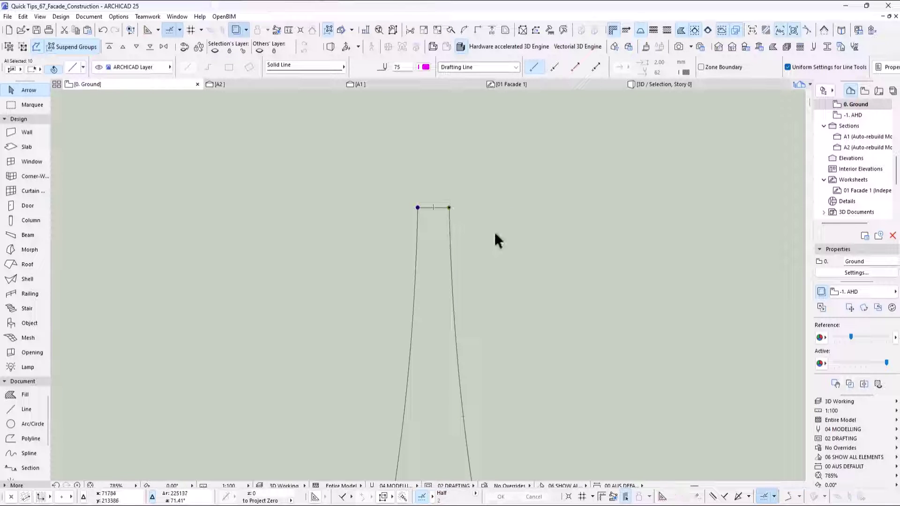
left_click(494, 232)
Pick up the grey lens morph's parameters and set the default morph surface override to ART_Cladding2.
scroll(486, 222, "down", 10)
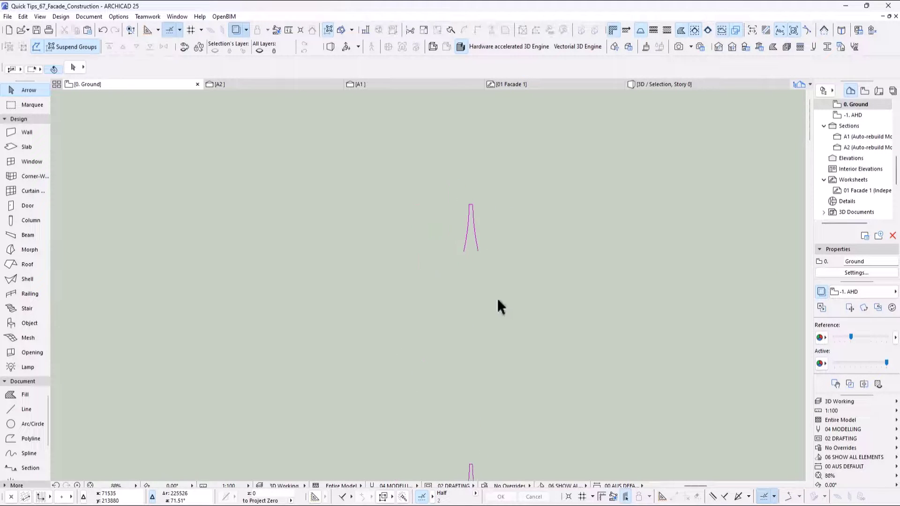
middle_click_drag(485, 283, 448, 194)
scroll(447, 194, "down", 1)
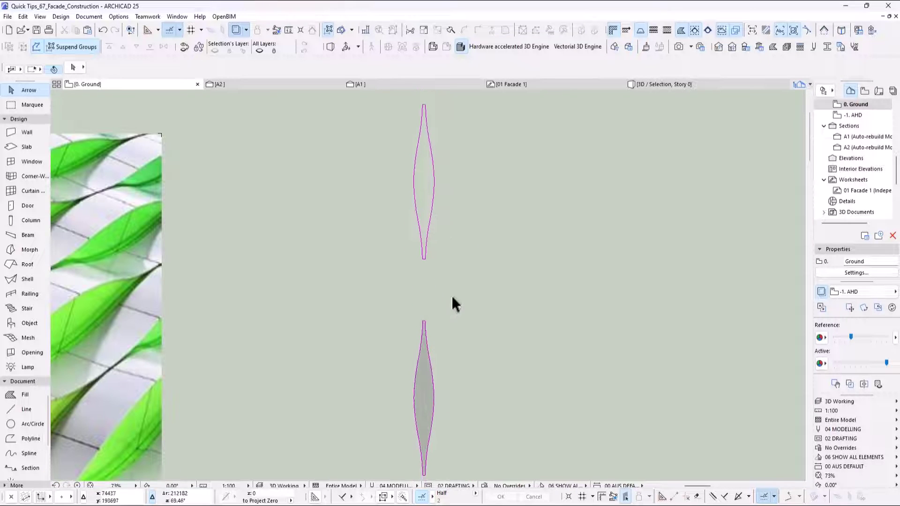
left_click(426, 399, "alt")
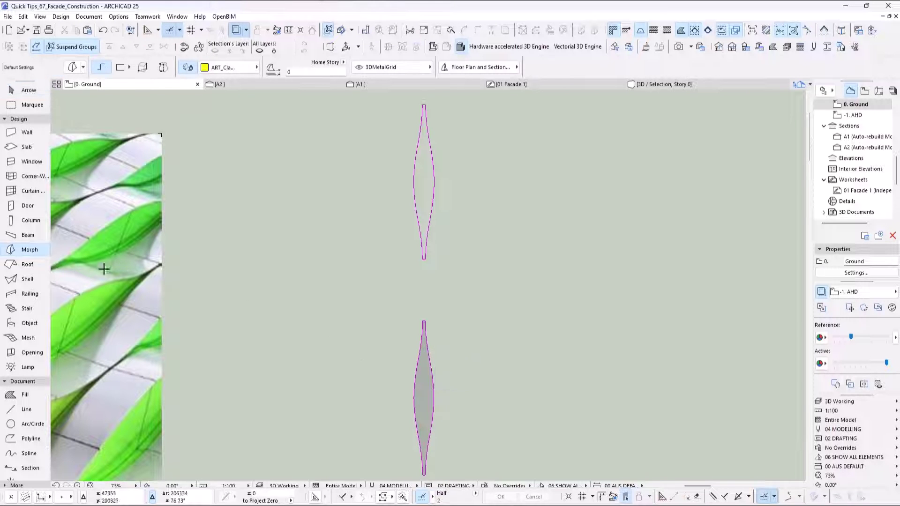
double_click(38, 248)
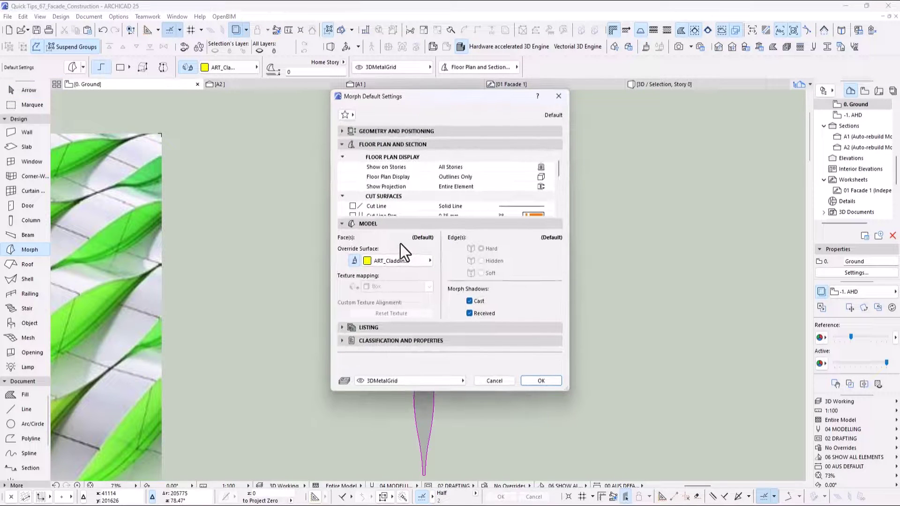
left_click(385, 261)
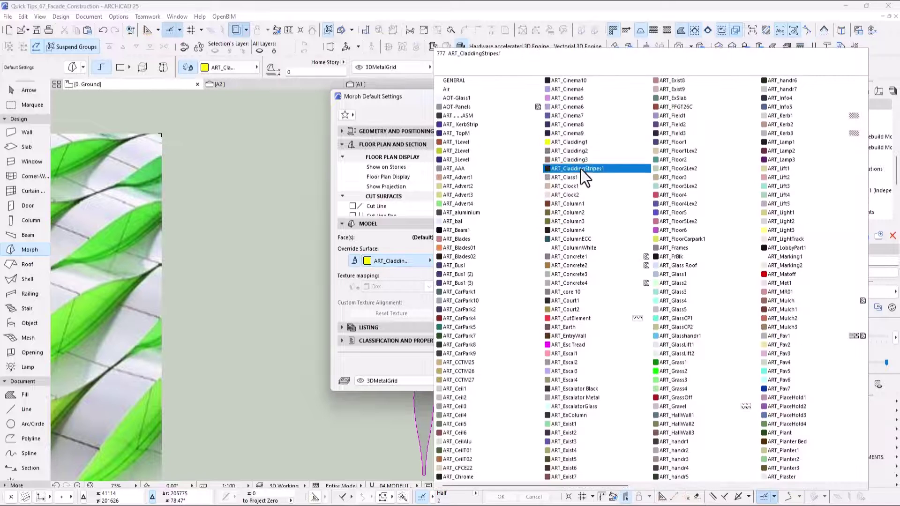
left_click(580, 153)
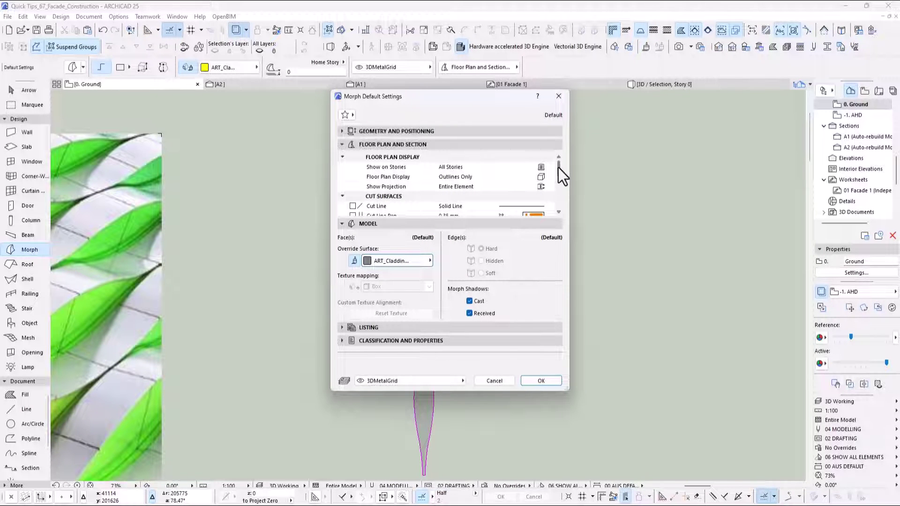
left_click_drag(559, 168, 557, 198)
left_click(534, 187)
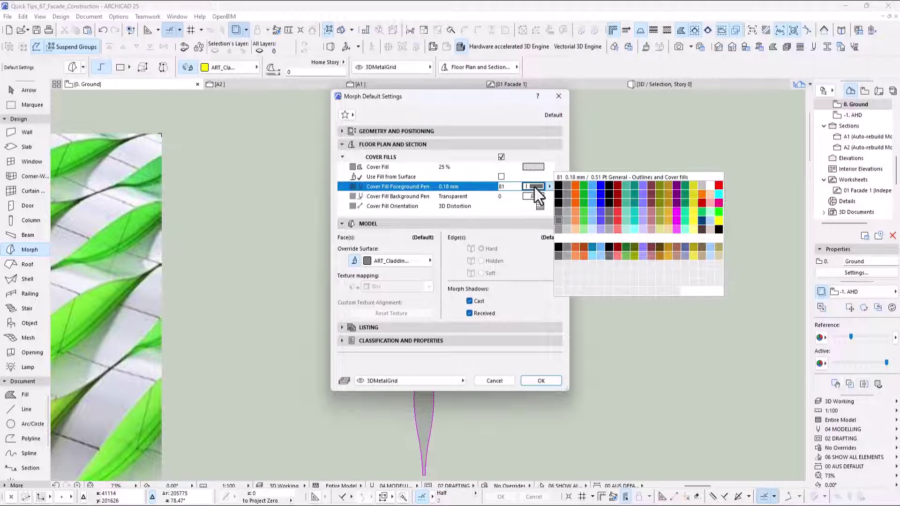
left_click(535, 188)
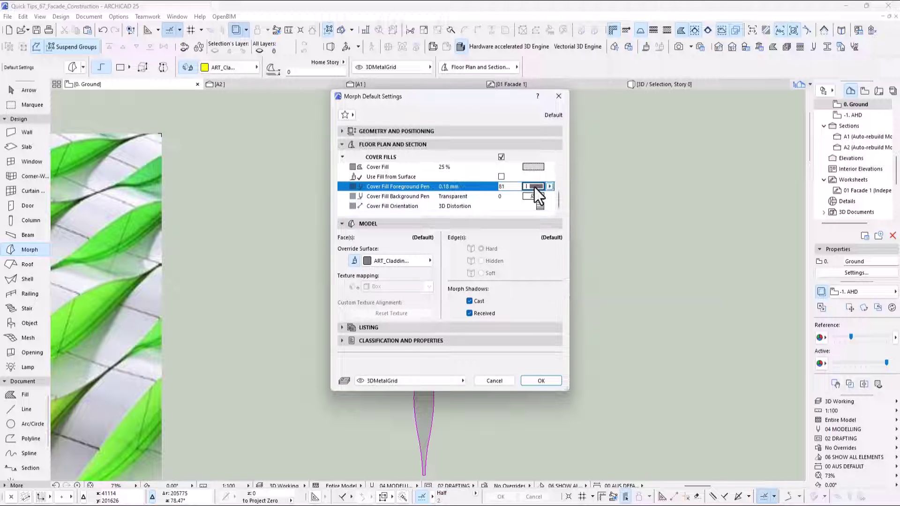
left_click(540, 380)
left_click(425, 392, "shift")
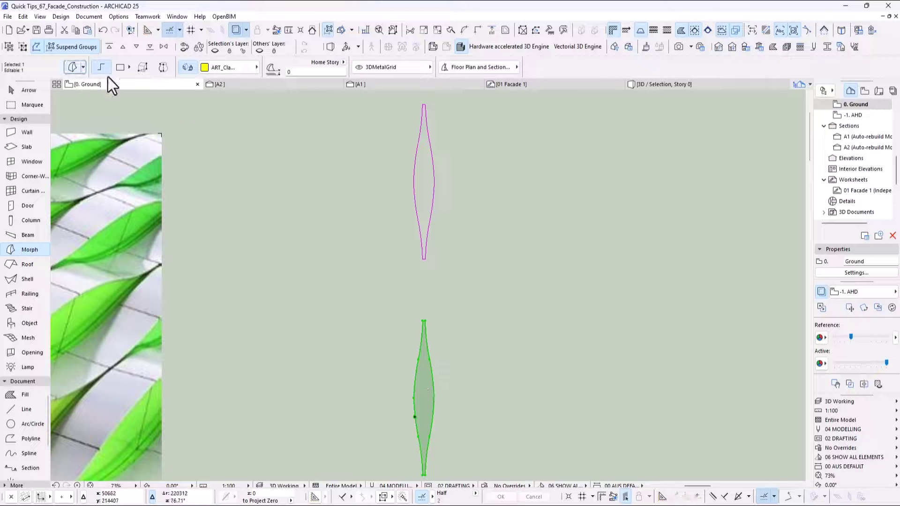
Give the lower morph a yellow cover fill using foreground pen 100.
key("ctrl+t")
left_click_drag(559, 170, 559, 214)
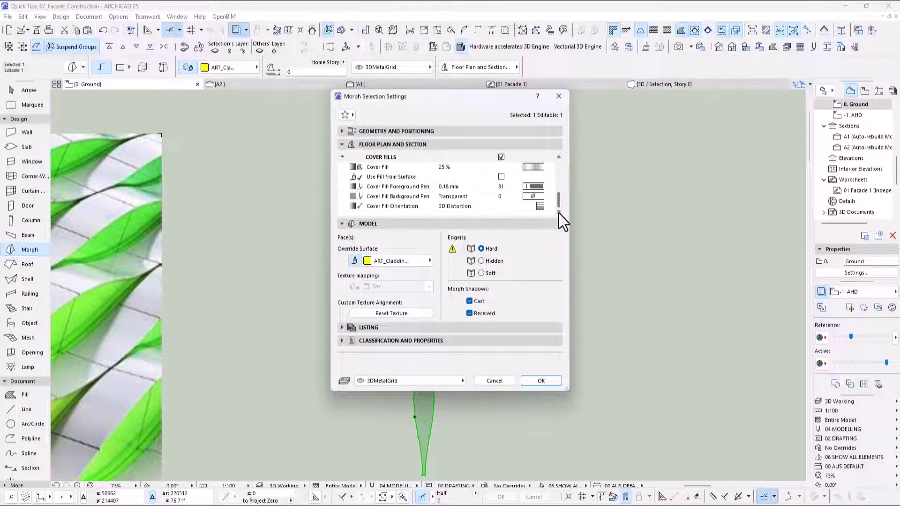
left_click(541, 188)
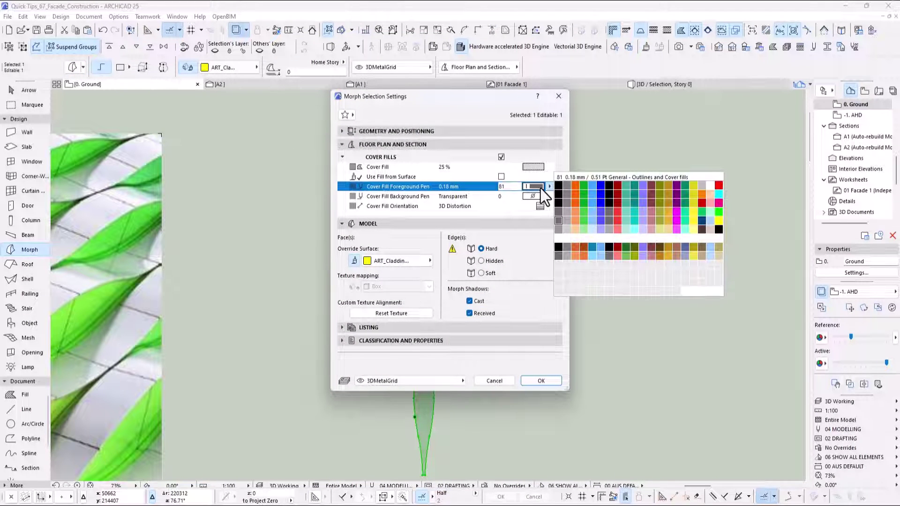
left_click(718, 221)
left_click(541, 381)
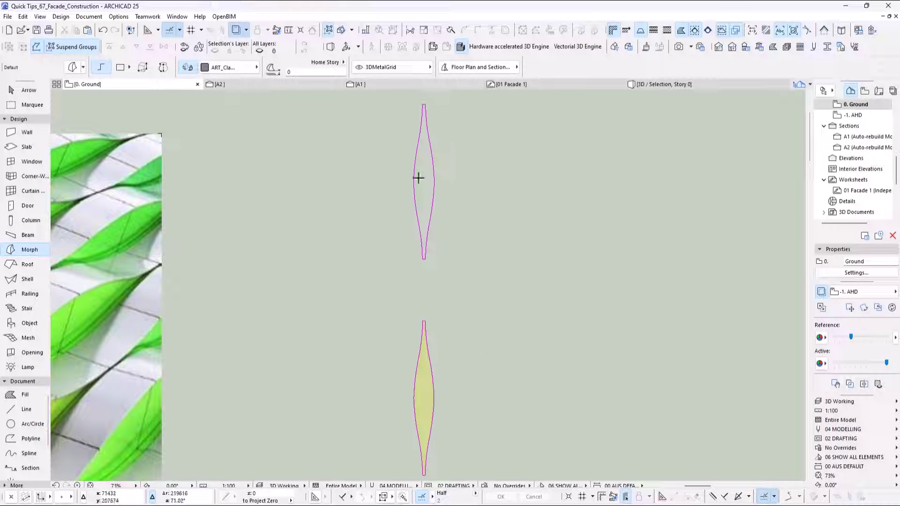
Trace the upper outline into a grey morph and show both morphs in 3D.
key("space")
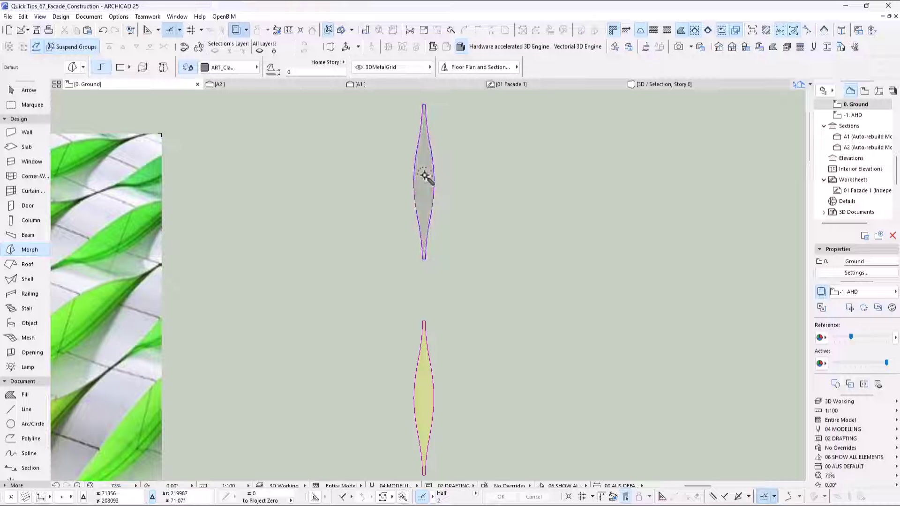
left_click(424, 175)
left_click(432, 195, "shift")
left_click(423, 387, "shift")
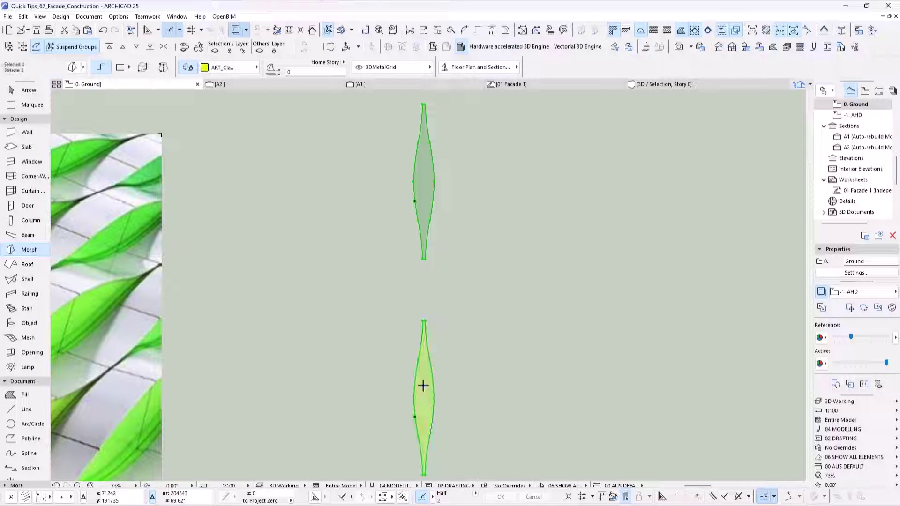
key("F5")
middle_click_drag(572, 279, 377, 283)
Push/Pull the flat grey morph's face upward by 1440 in the 3D window.
scroll(555, 269, "up", 3)
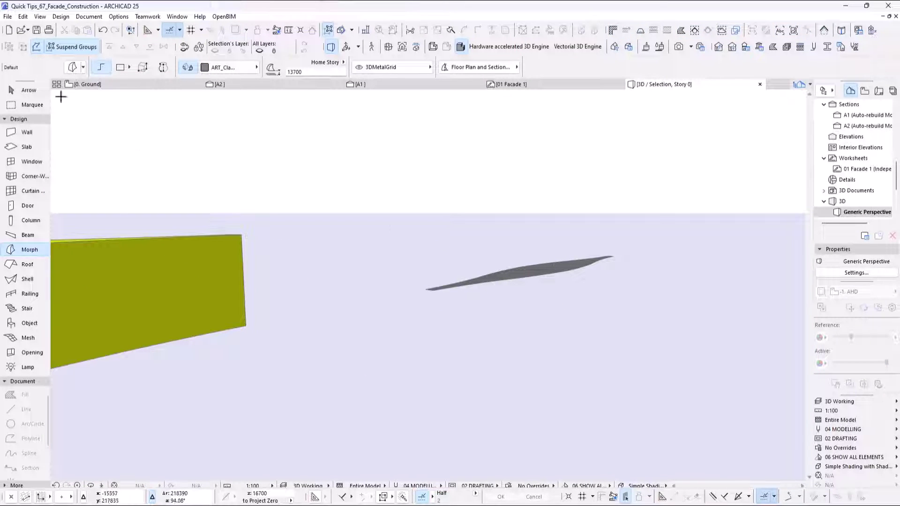
left_click(27, 92)
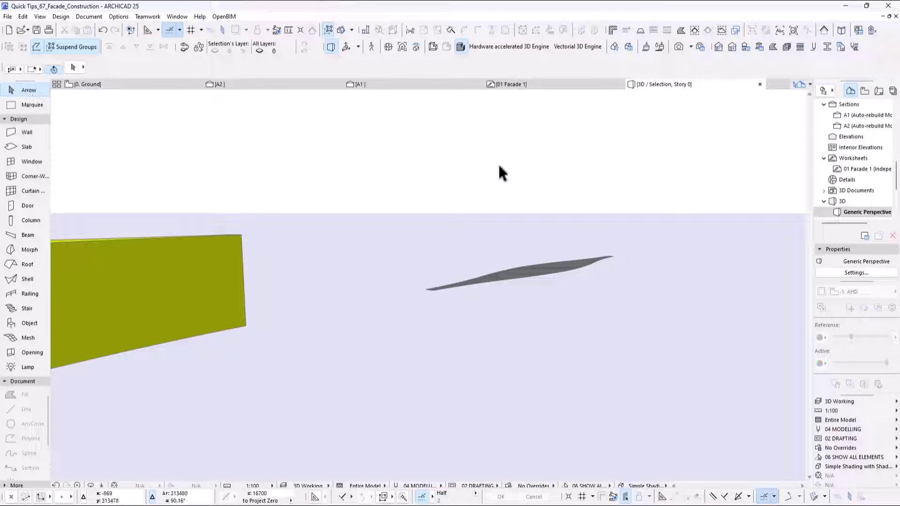
left_click(538, 278)
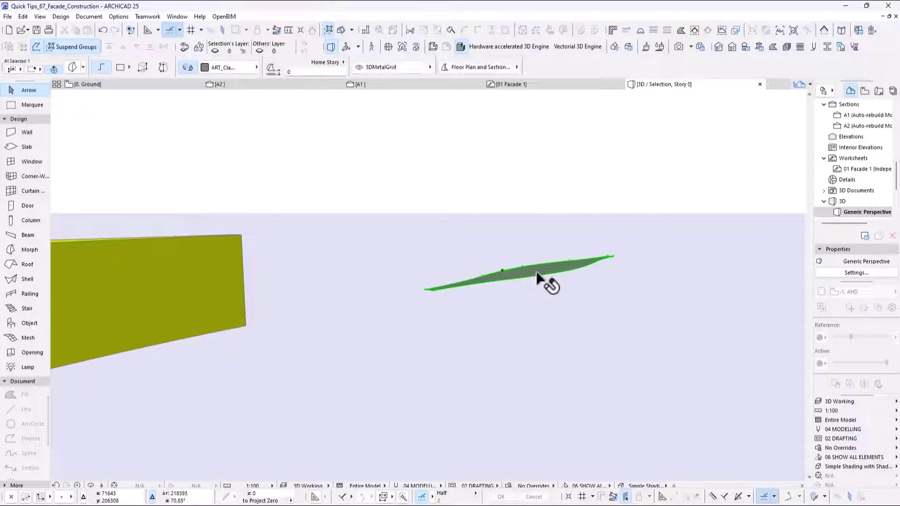
left_click(538, 277)
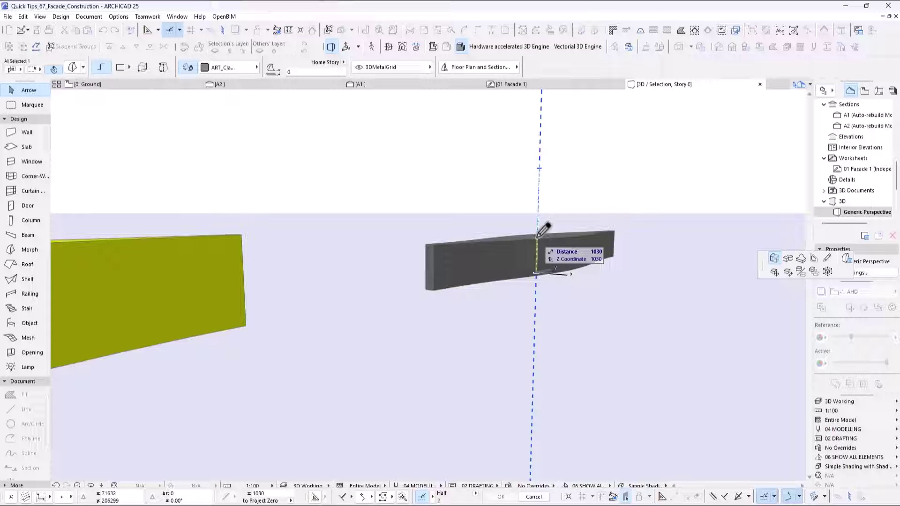
type("1")
key("Return")
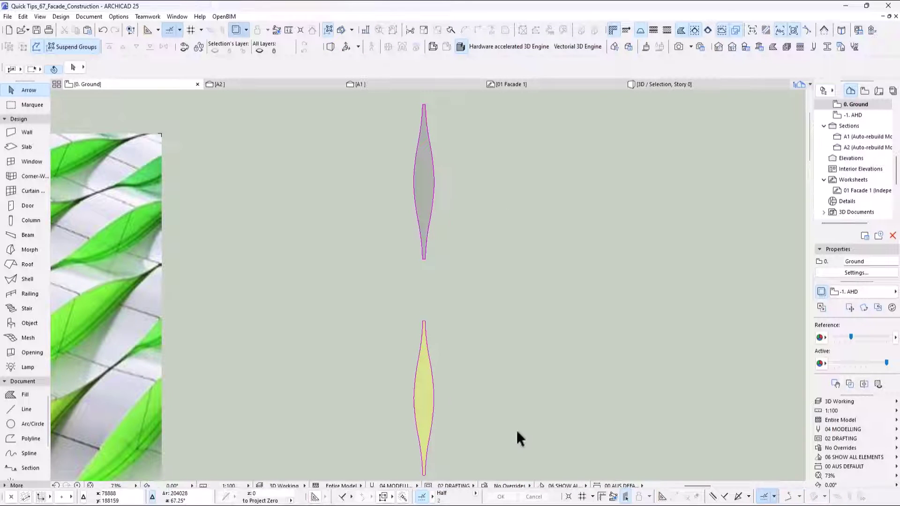
Close the new tapered shape at the facade's top end at X 0 and the Y offset.
scroll(517, 430, "down", 2)
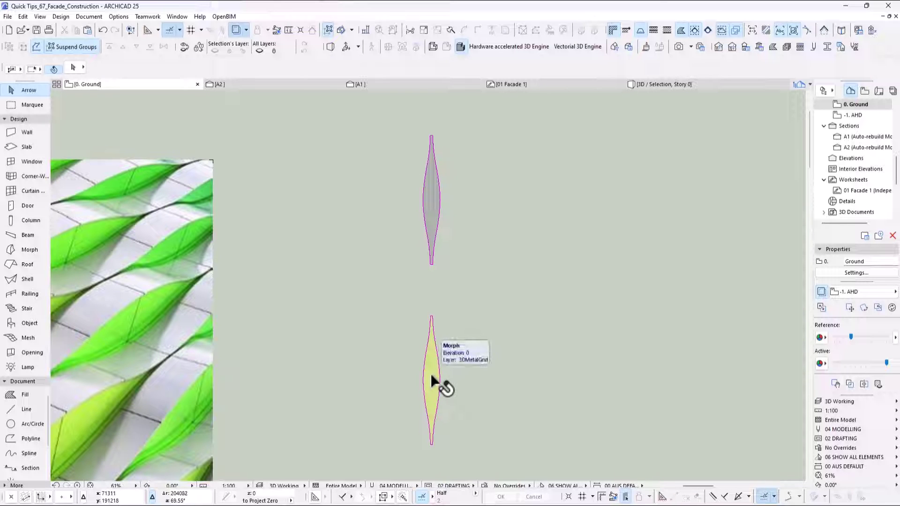
left_click(431, 377)
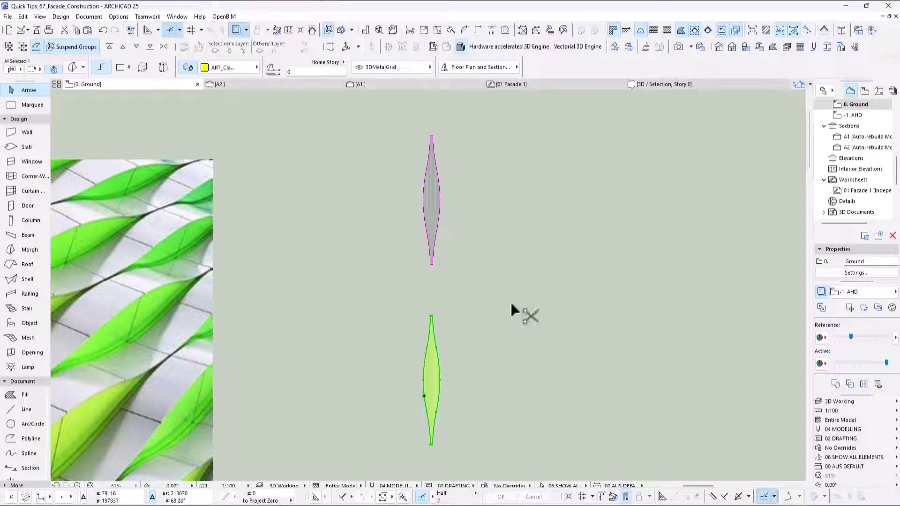
scroll(424, 318, "up", 5)
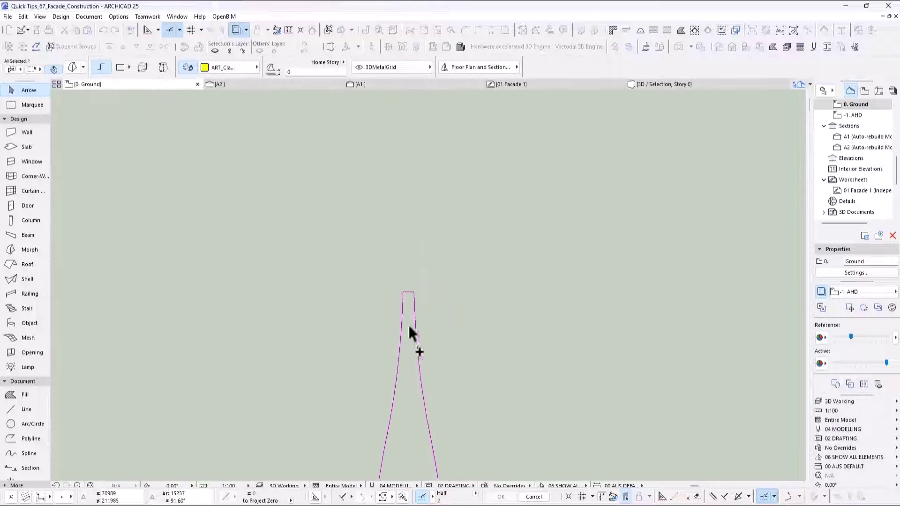
scroll(413, 321, "up", 2)
middle_click_drag(415, 325, 427, 400)
scroll(429, 314, "up", 3)
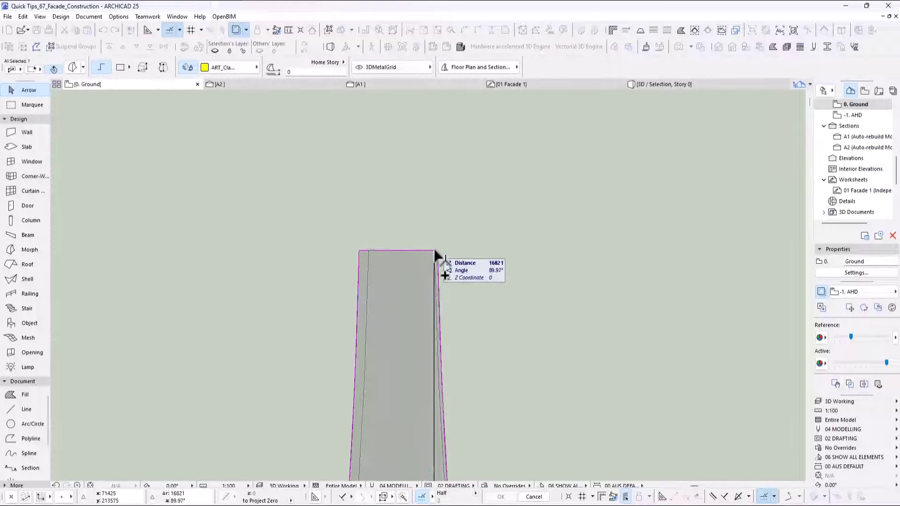
type("x")
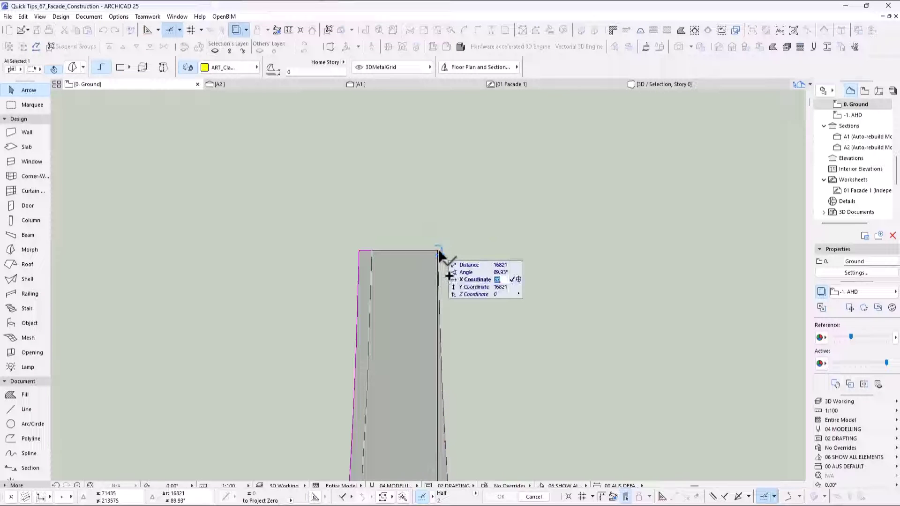
type("0")
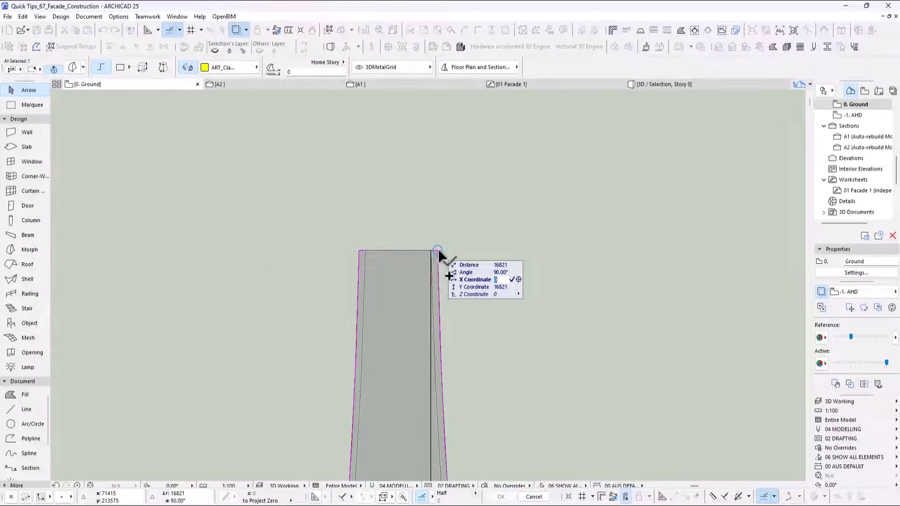
key("Tab")
type("20-")
key("Return")
Show the four elements at the shape's top end in 3D as a wireframe.
scroll(440, 213, "down", 2)
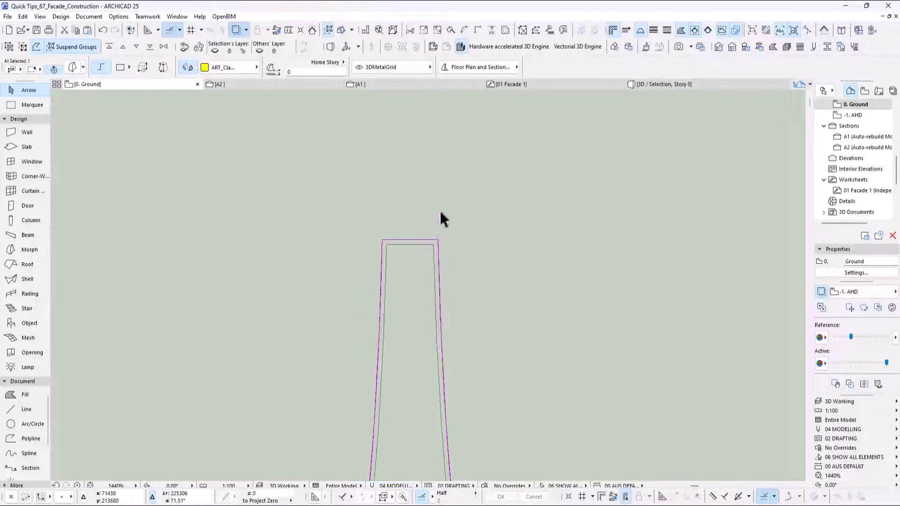
scroll(440, 219, "down", 1)
key("Escape")
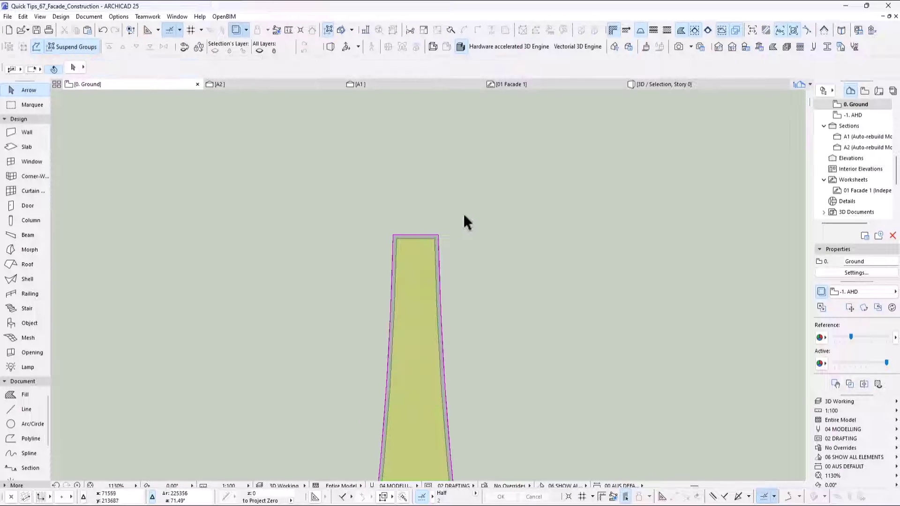
left_click_drag(468, 216, 417, 264)
key("F5")
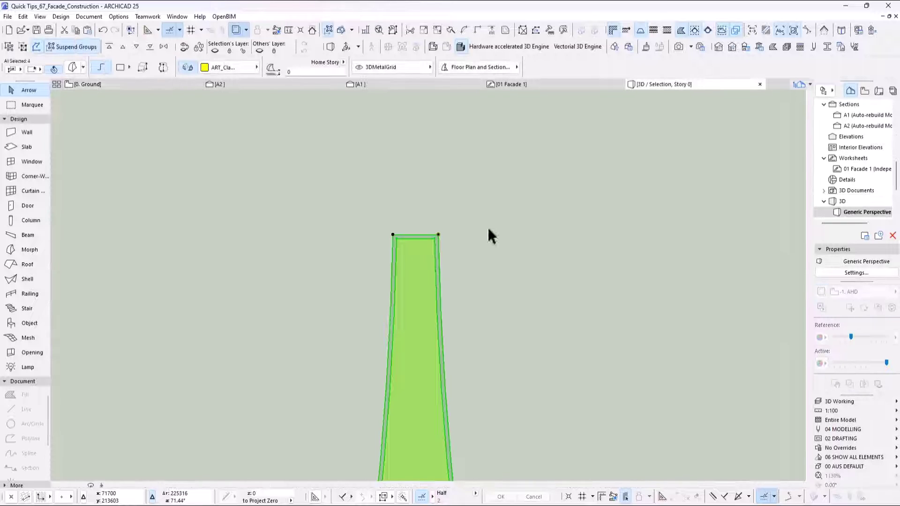
middle_click_drag(526, 257, 438, 368, "shift")
scroll(478, 357, "up", 2)
left_click(433, 47)
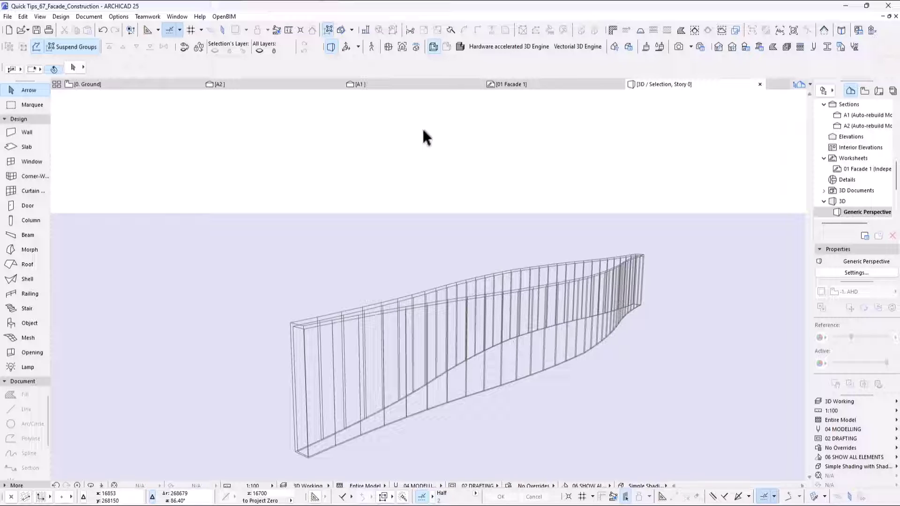
Raise the yellow wave panel's top edge with an offset in shaded 3D view.
left_click(401, 301)
scroll(412, 281, "up", 3)
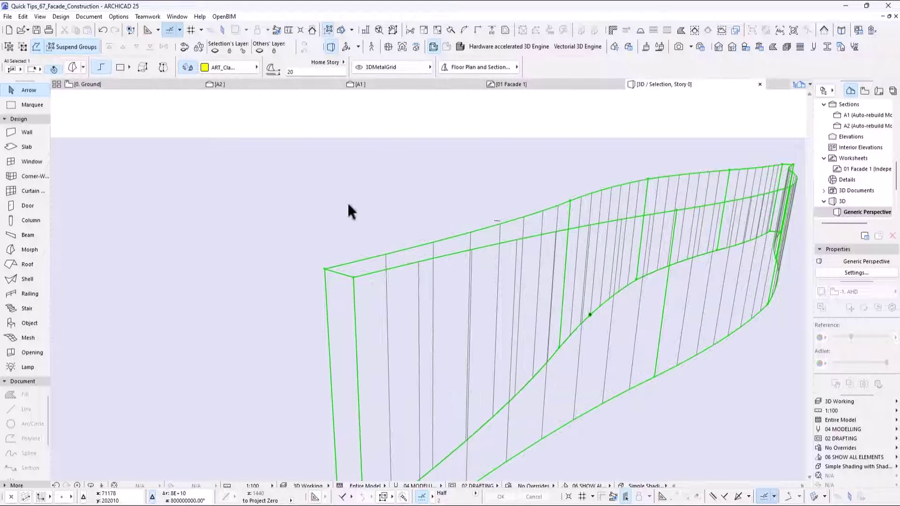
left_click(460, 47)
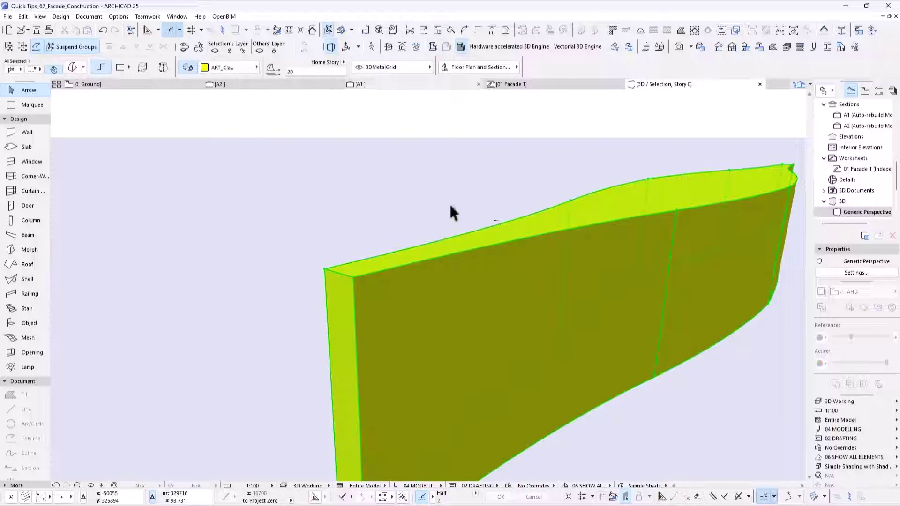
left_click(504, 231)
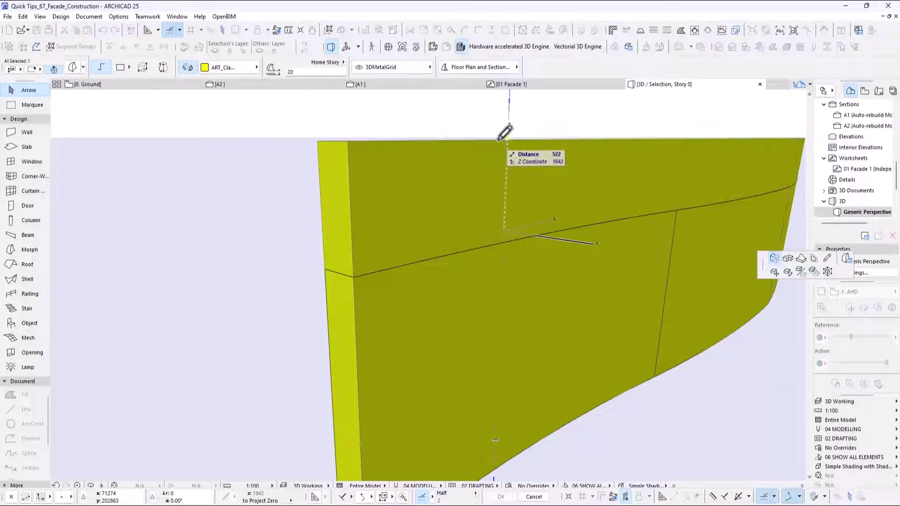
left_click(499, 138)
Lower the panel's bottom edge along the vertical guide, then check it in plan and 3D.
scroll(501, 142, "down", 4)
middle_click_drag(523, 362, 574, 209, "shift")
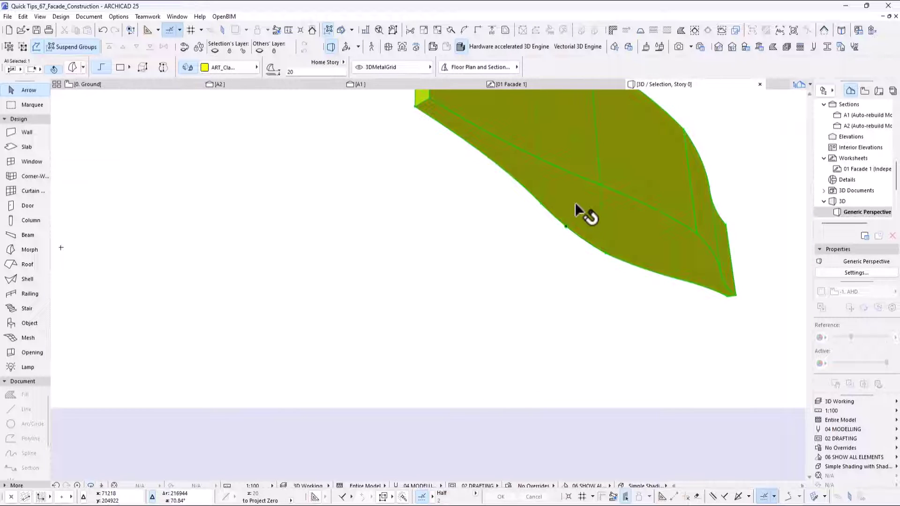
left_click(575, 204)
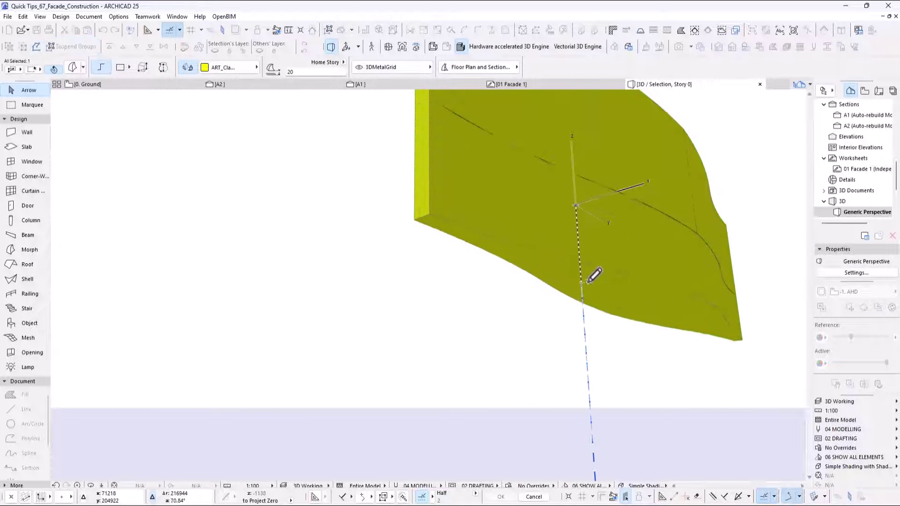
left_click(591, 282)
key("F2")
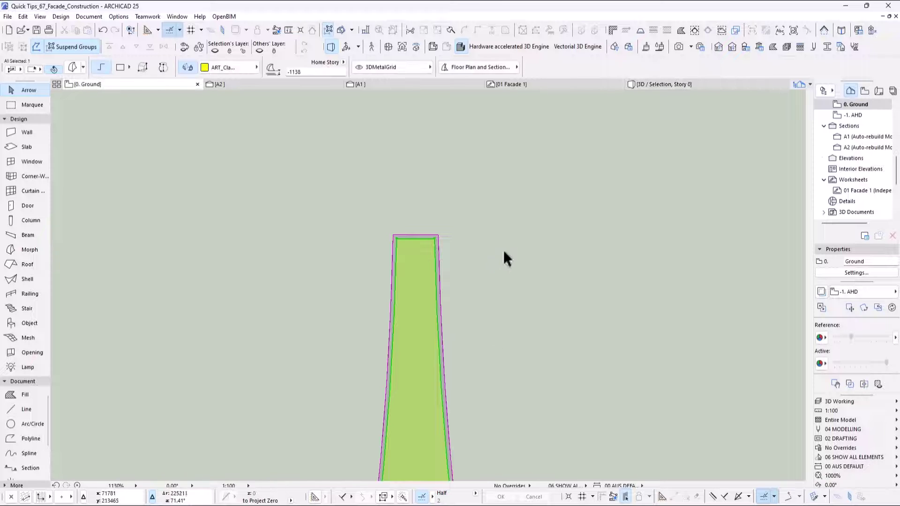
key("F3")
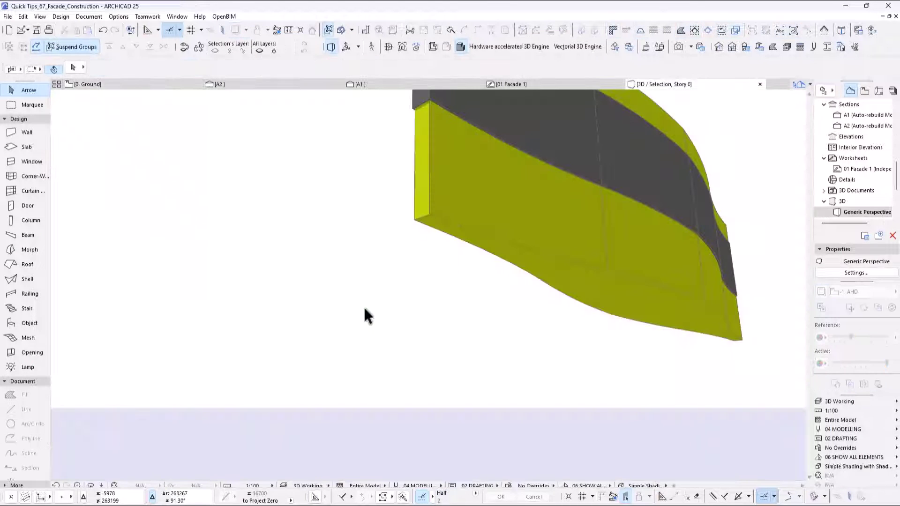
Subtract the yellow panel (operator) from the dark grey band (target) with Solid Element Operations.
middle_click_drag(524, 207, 472, 343)
left_click(60, 17)
left_click(71, 134)
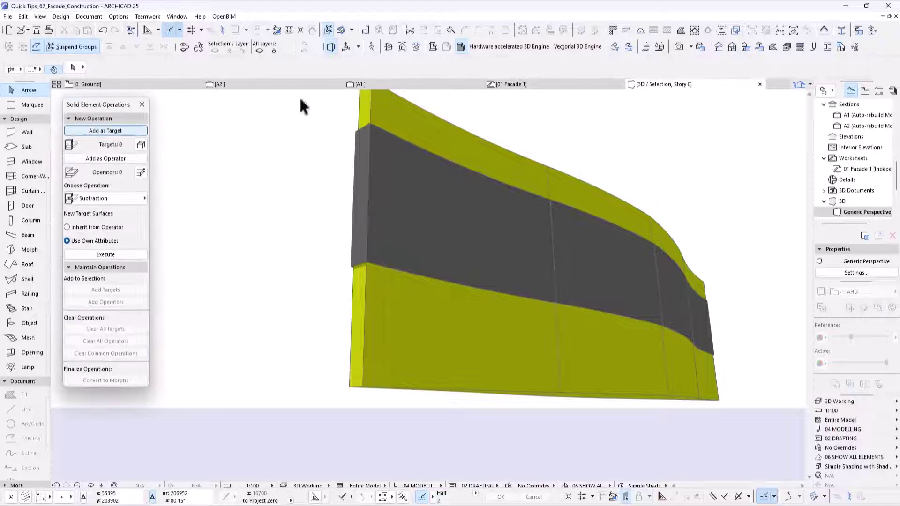
left_click(377, 152)
left_click(117, 130)
left_click(399, 118)
left_click(131, 160)
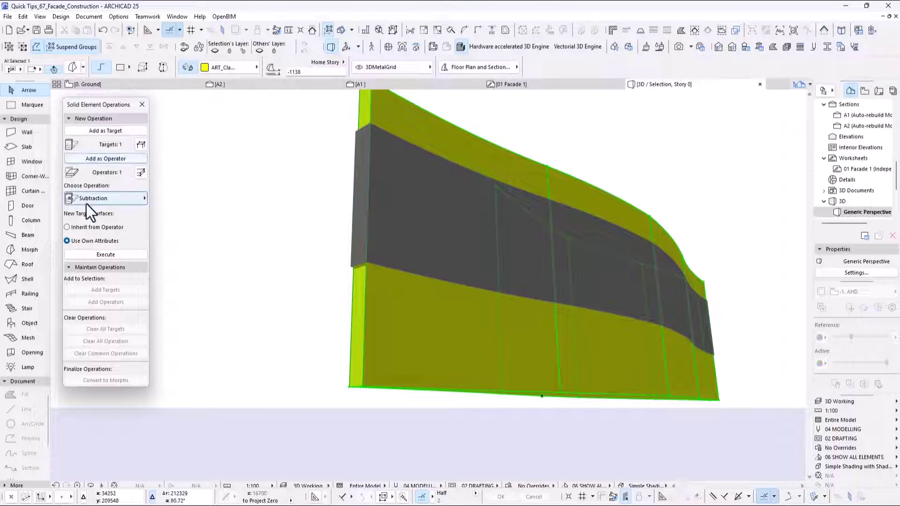
left_click(110, 255)
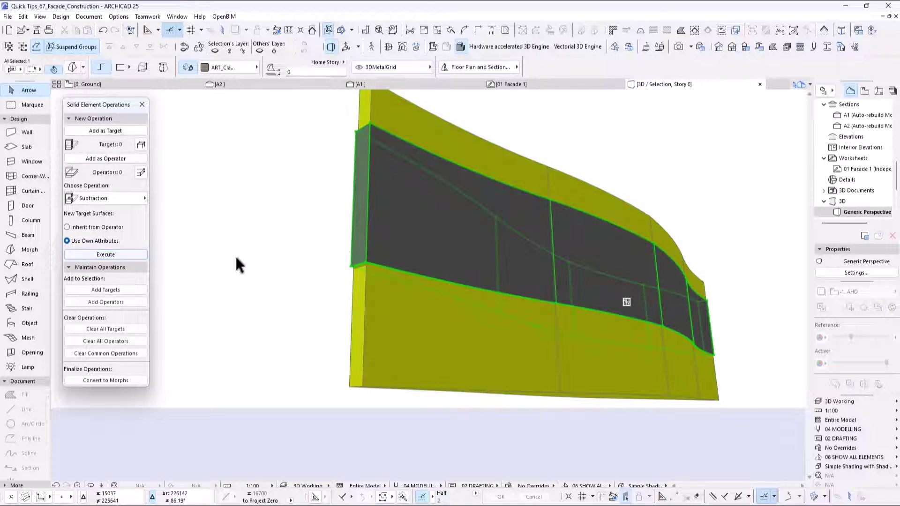
Isolate the cut grey band in 3D and orbit around it.
left_click(235, 255)
left_click(370, 227)
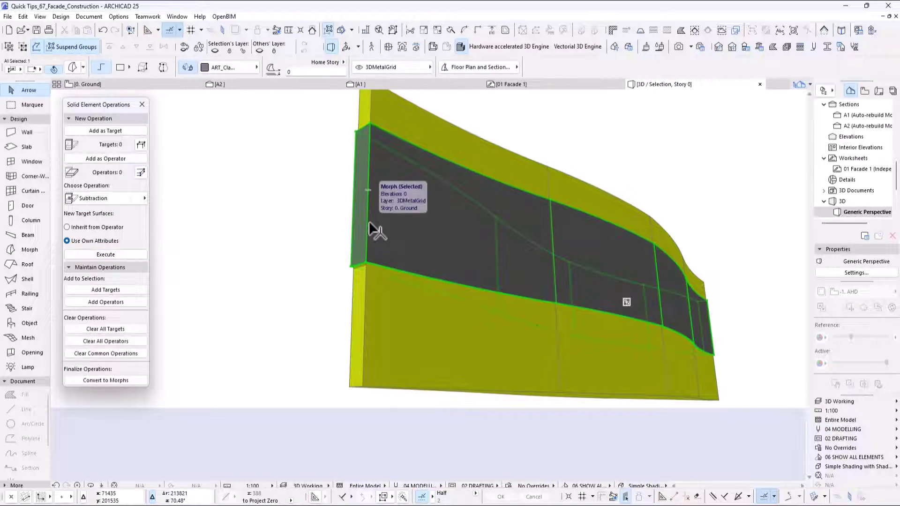
key("F5")
left_click_drag(506, 287, 499, 307)
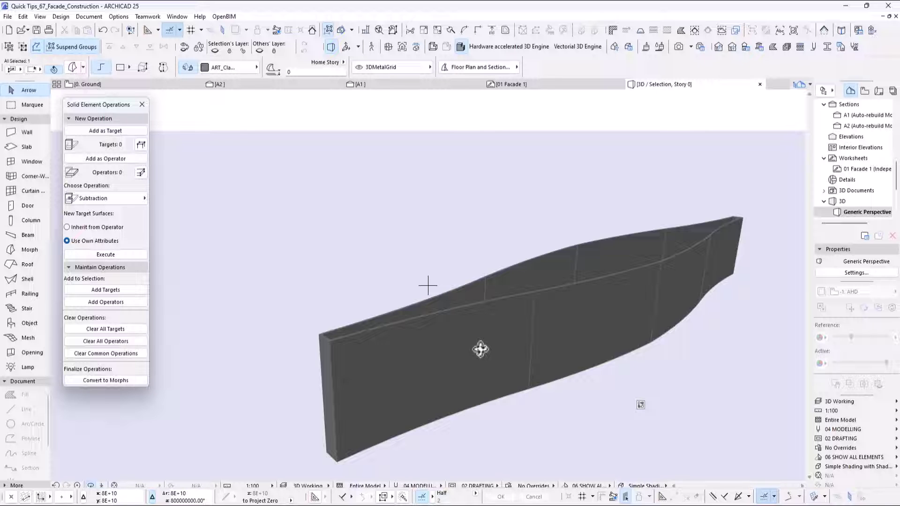
Select the five elements at the top end and close the Solid Element Operations palette.
left_click_drag(337, 158, 396, 225)
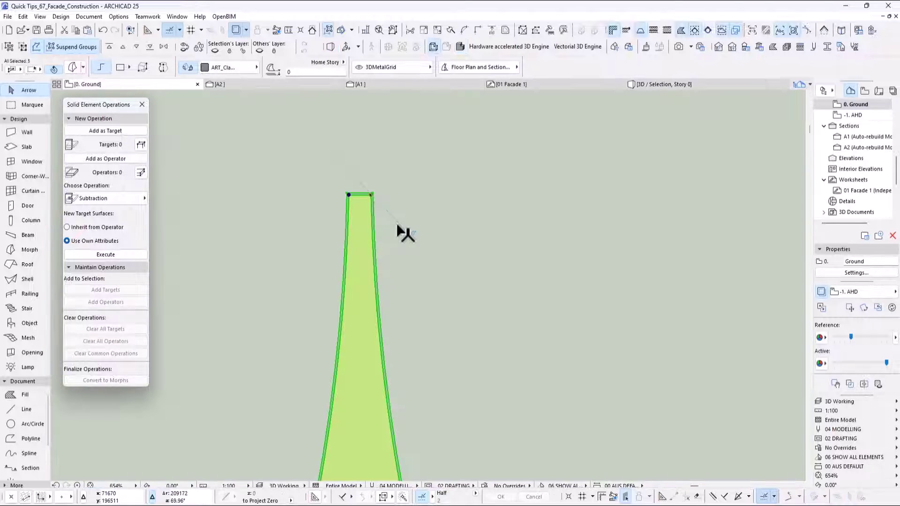
left_click(68, 47)
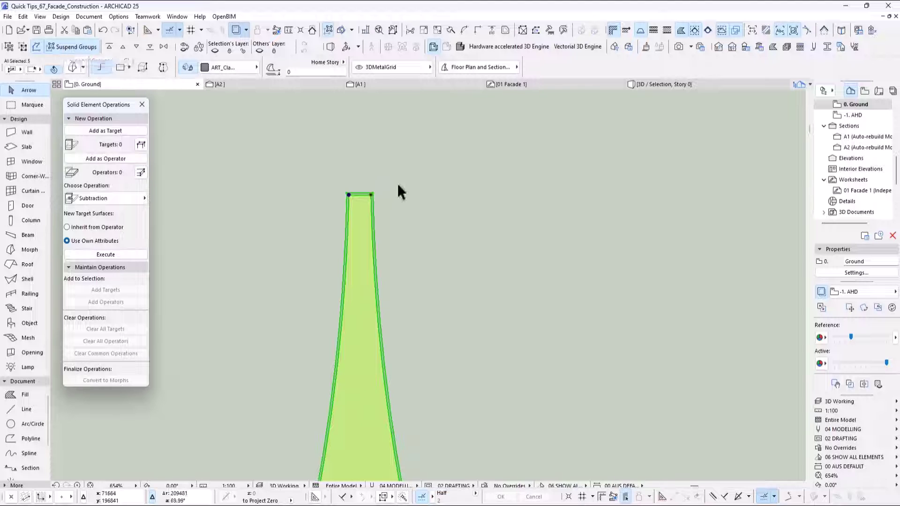
left_click(142, 105)
Drag a copy of the lens-shaped element to beside the A2 section line.
scroll(300, 165, "down", 10)
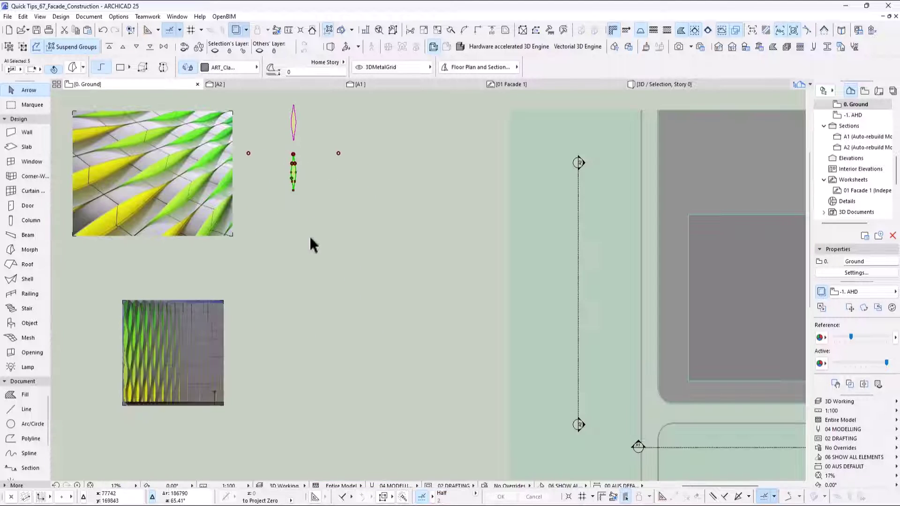
key("ctrl+shift+d")
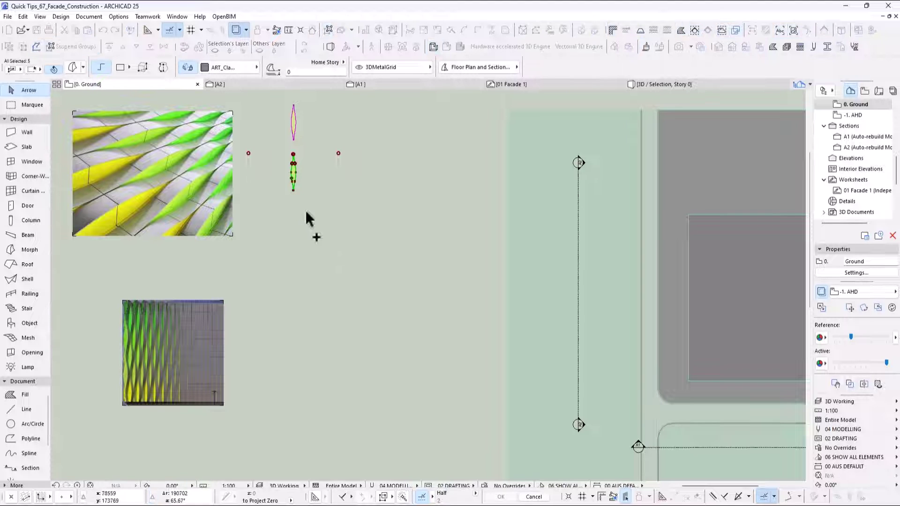
left_click(290, 172)
middle_click_drag(610, 385, 493, 322)
left_click(496, 320)
left_click(510, 294)
scroll(461, 361, "up", 5)
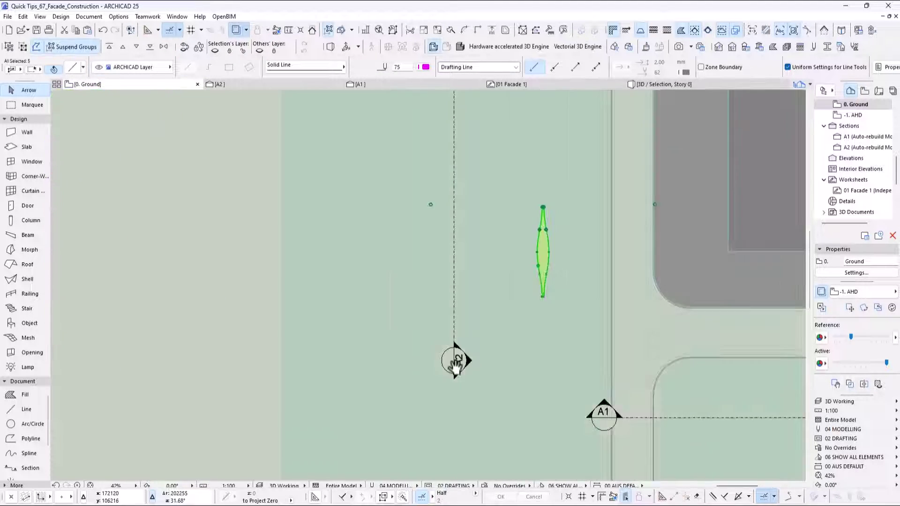
In the A2 section, rotate the facade element -90° about its corner so it stands upright.
left_click(269, 85)
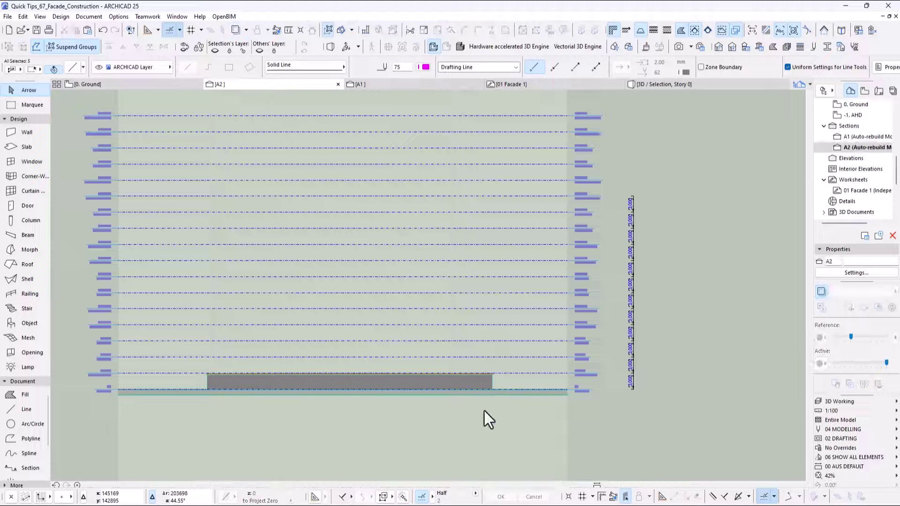
scroll(453, 417, "up", 12)
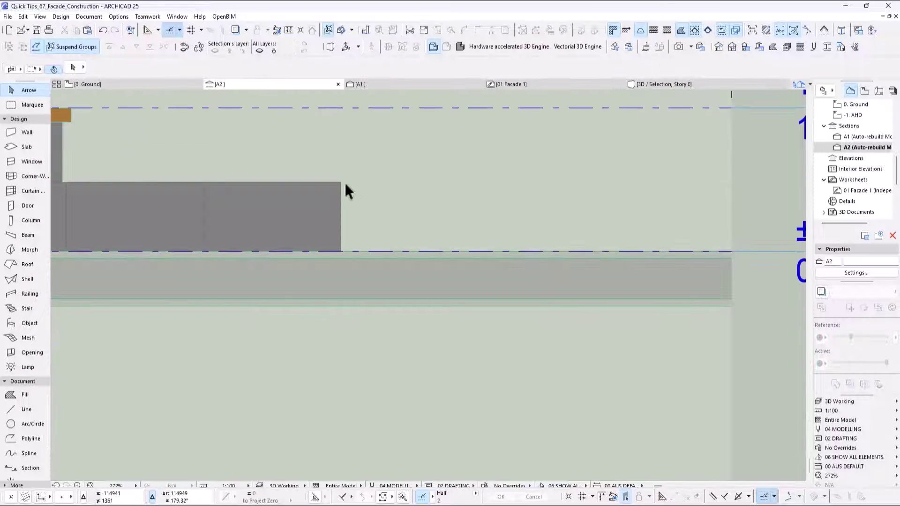
left_click(342, 184)
middle_click_drag(398, 281, 567, 374)
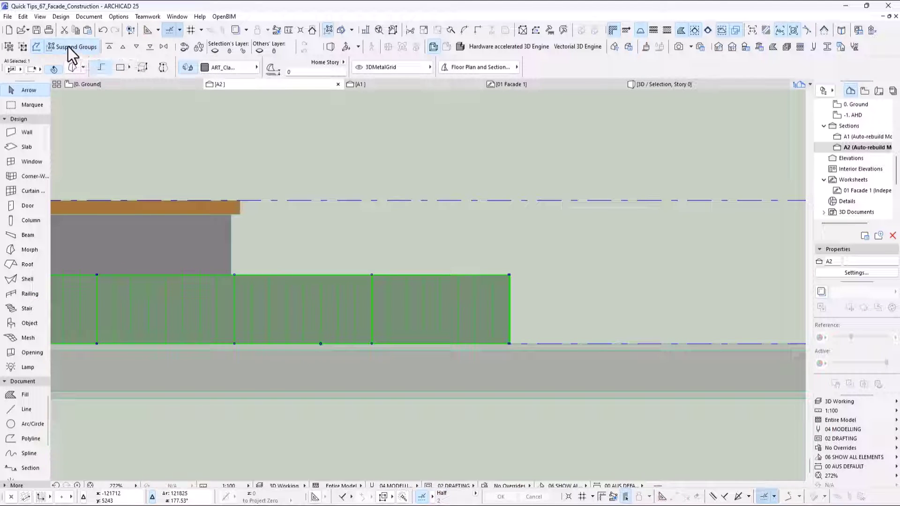
key("ctrl+e")
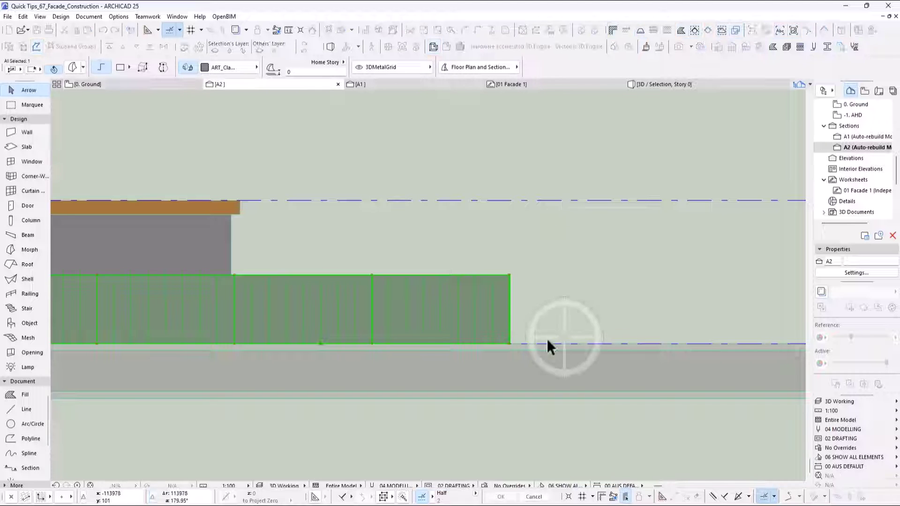
scroll(535, 344, "up", 4)
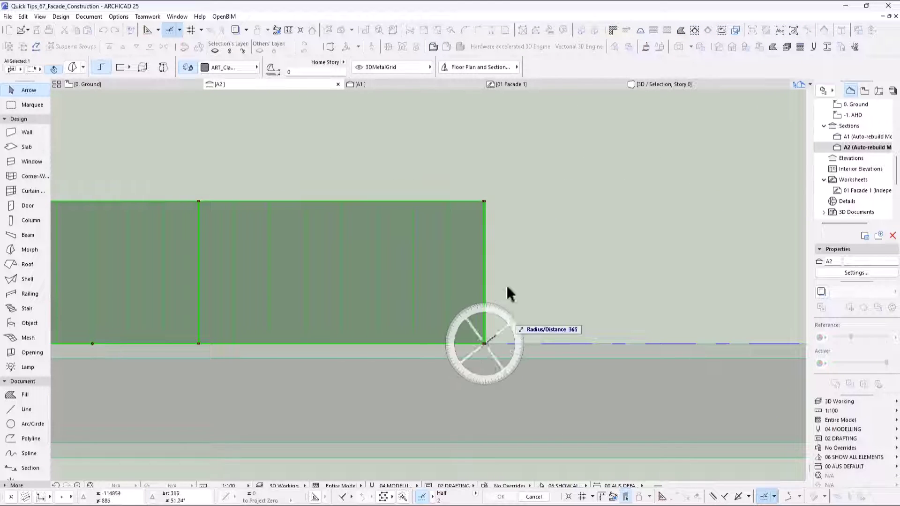
left_click(485, 200)
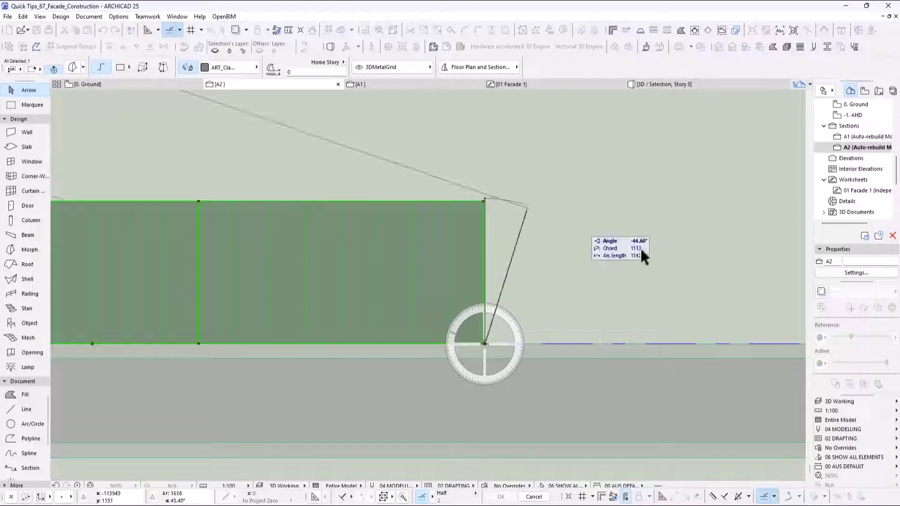
left_click(705, 343)
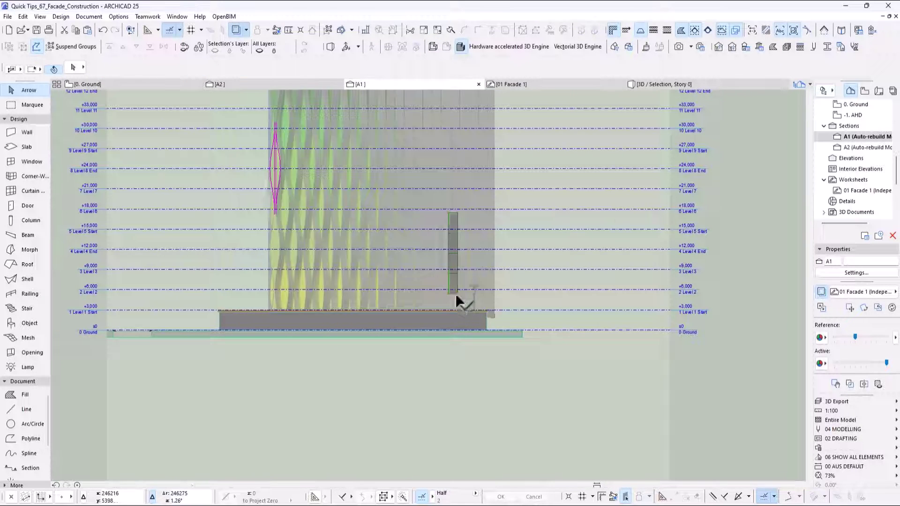
Move the grey facade column by its bottom corner to the right side of the facade.
scroll(457, 292, "up", 5)
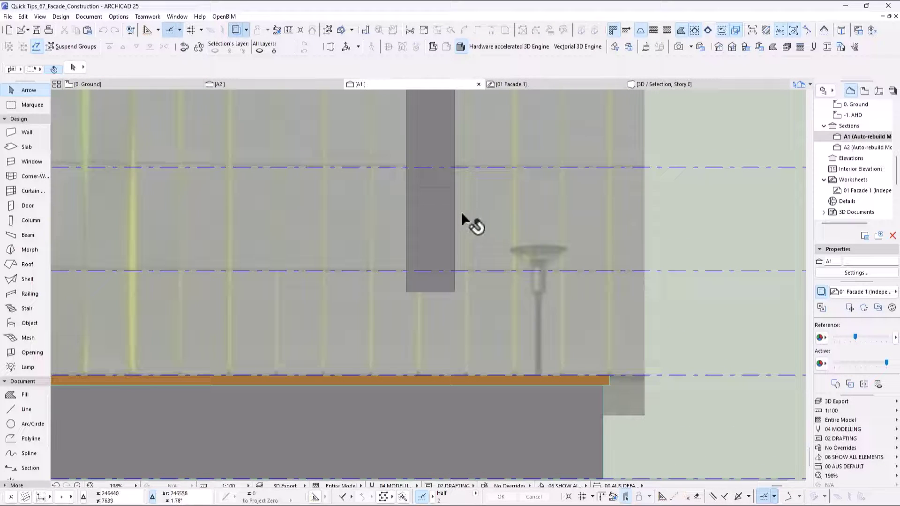
left_click(453, 290)
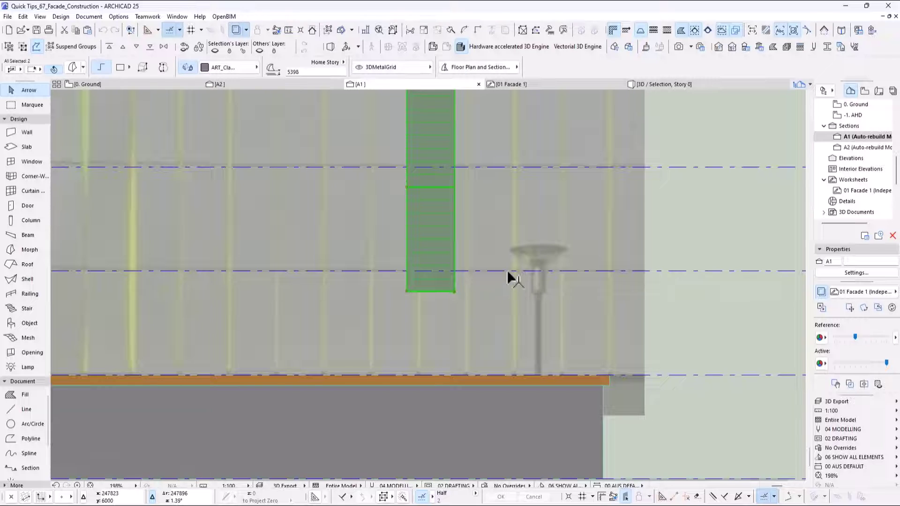
scroll(440, 236, "down", 1)
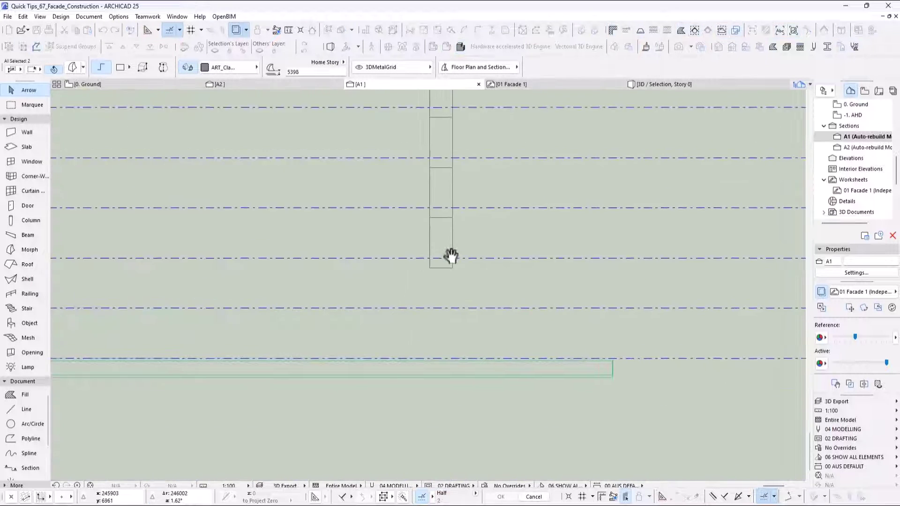
scroll(471, 281, "up", 3)
left_click(478, 310)
scroll(519, 348, "up", 3)
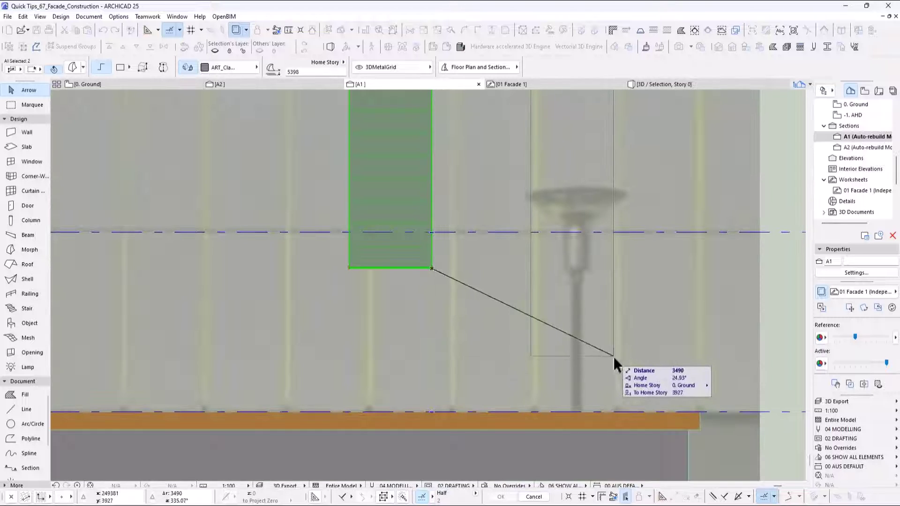
left_click(617, 363)
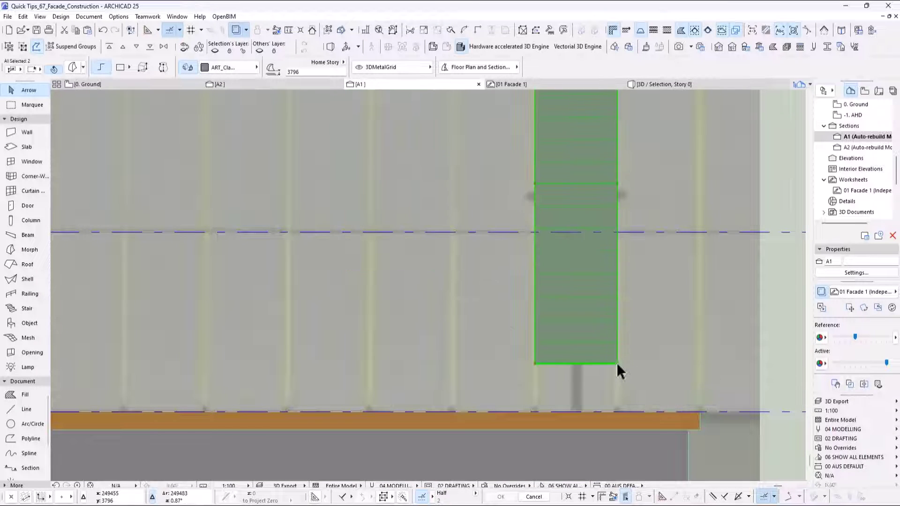
scroll(609, 367, "down", 5)
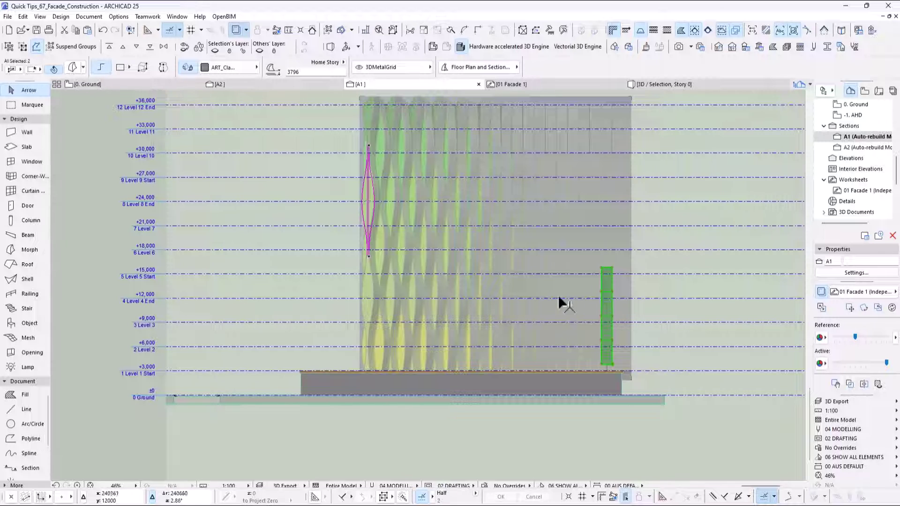
Stretch the column's top node upward, then check the taller column in the 3D view.
scroll(611, 321, "up", 5)
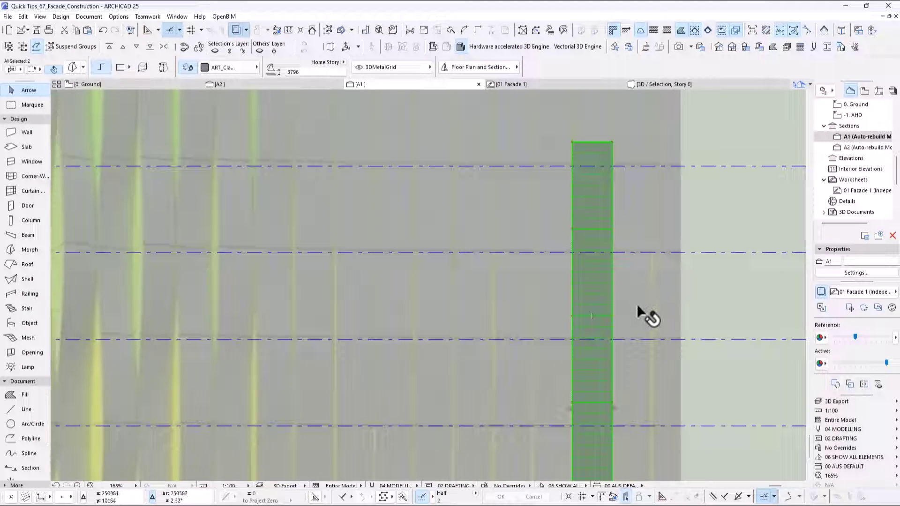
left_click(611, 316)
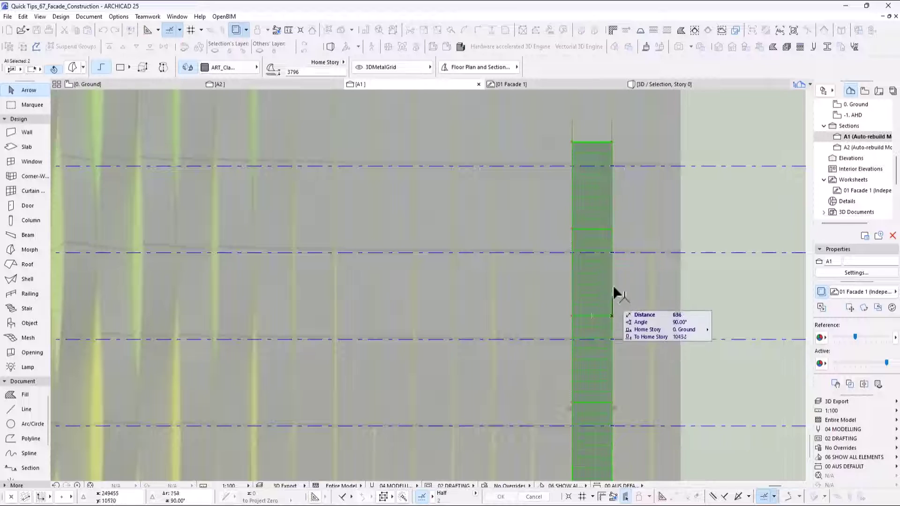
left_click(611, 252)
scroll(516, 249, "down", 4)
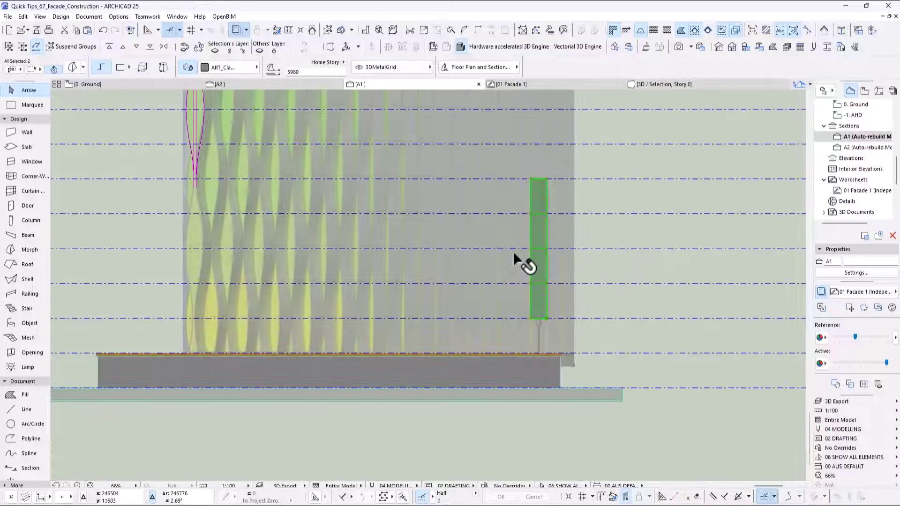
left_click(620, 342)
key("ctrl+F5")
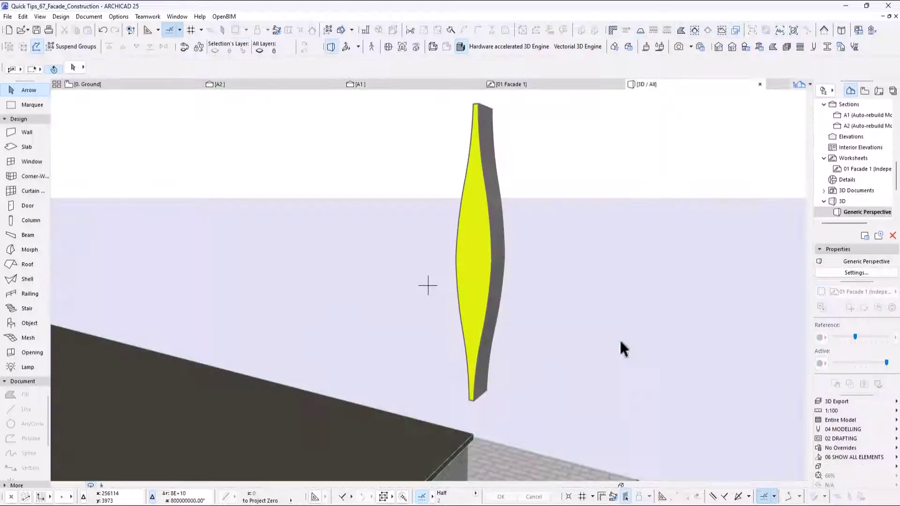
scroll(494, 299, "down", 6)
left_click_drag(445, 406, 357, 399)
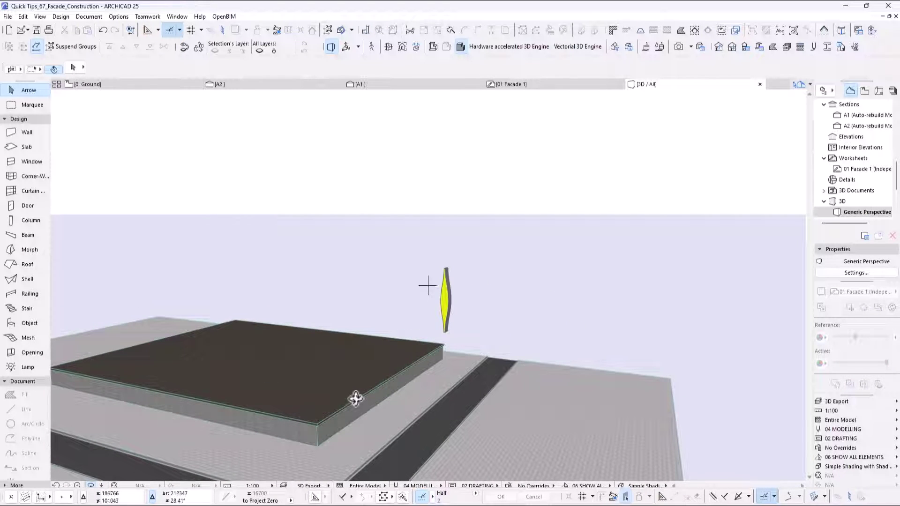
Select the column in section A1 and preview it in 3D and on the ground plan.
left_click(419, 86)
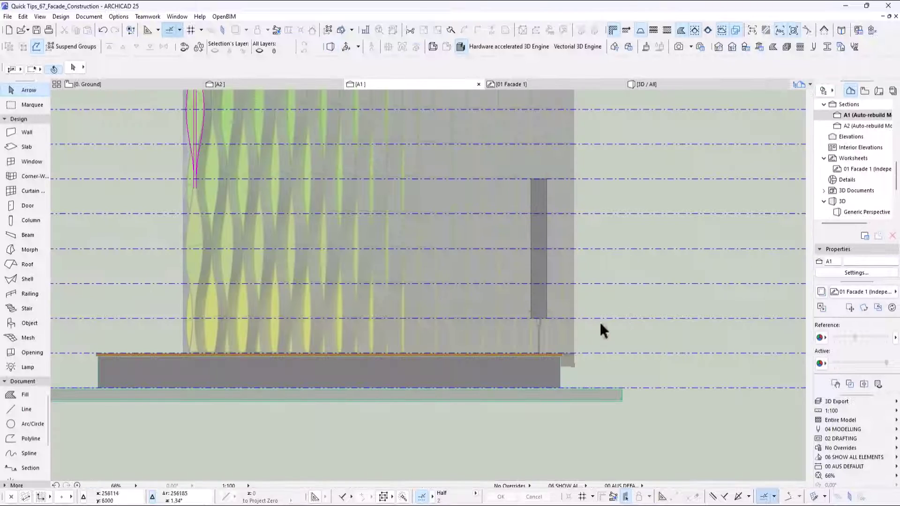
left_click(546, 316)
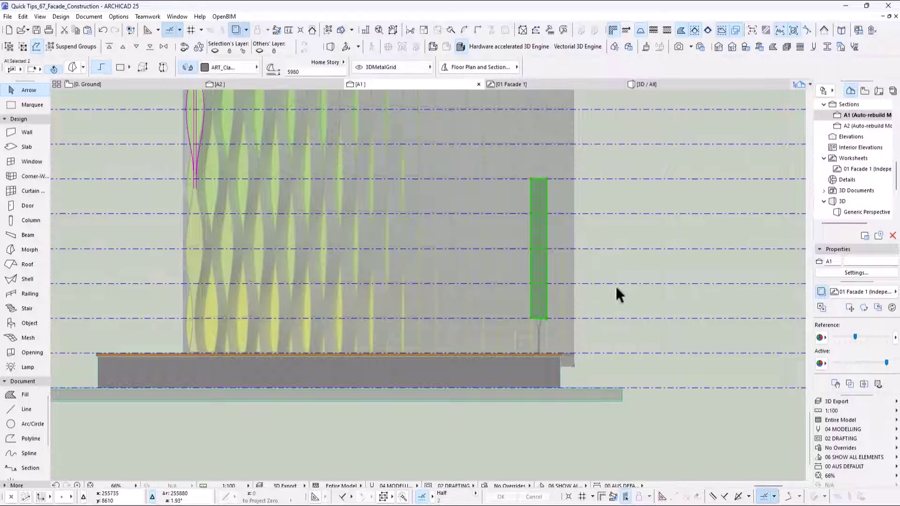
key("F3")
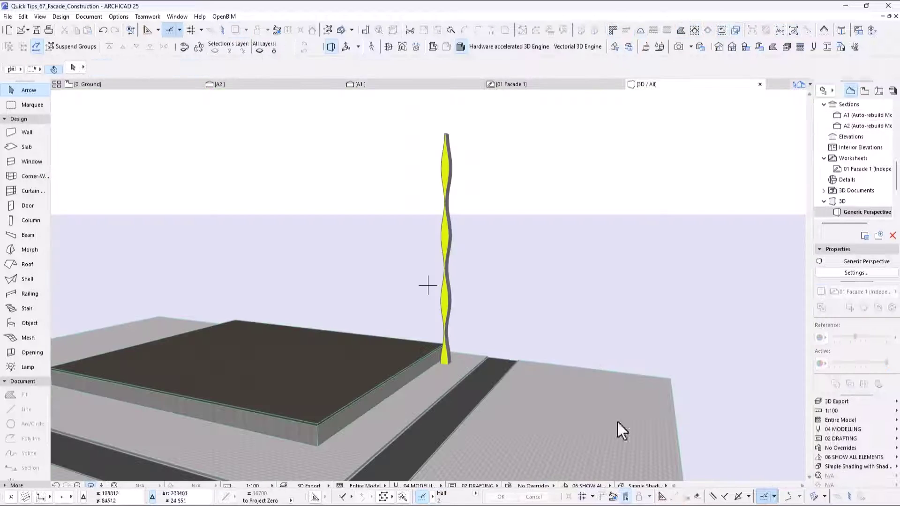
key("F2")
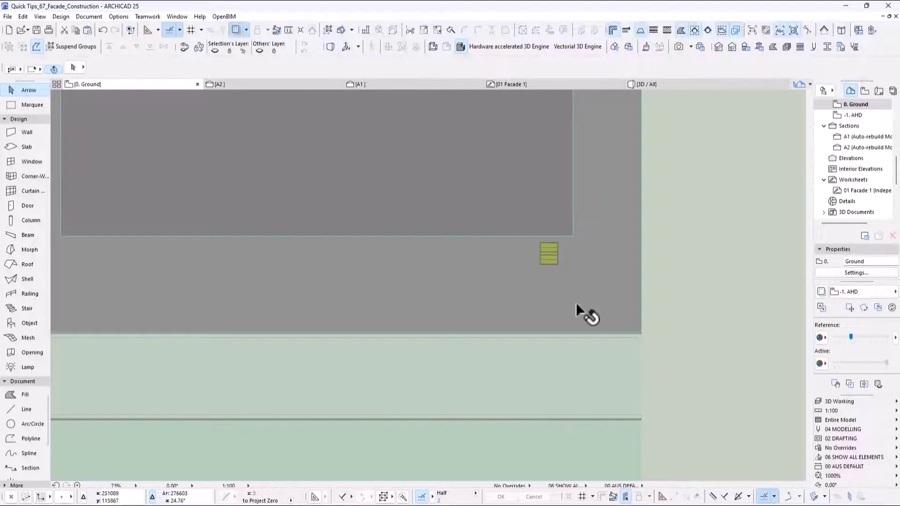
left_click(408, 84)
Select all eight column segments and move them 1440 mm to the left at 180°.
left_click(499, 443)
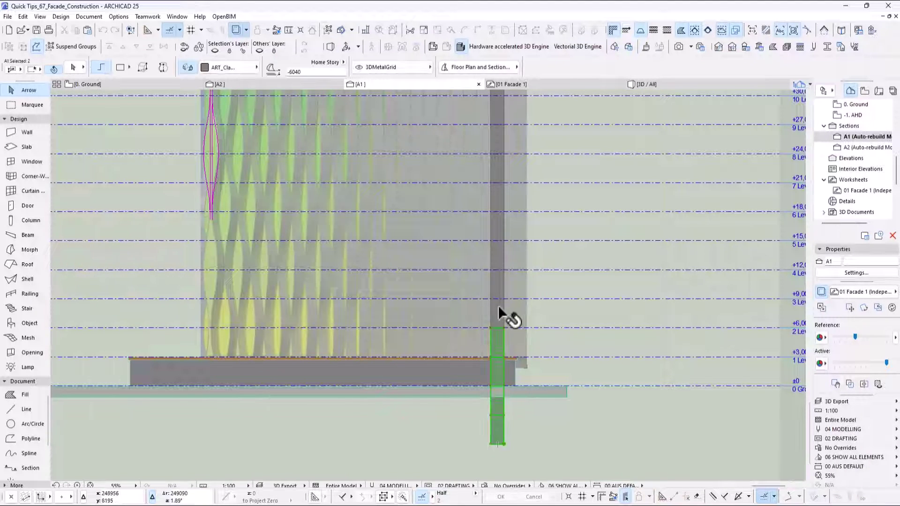
left_click(499, 202, "shift")
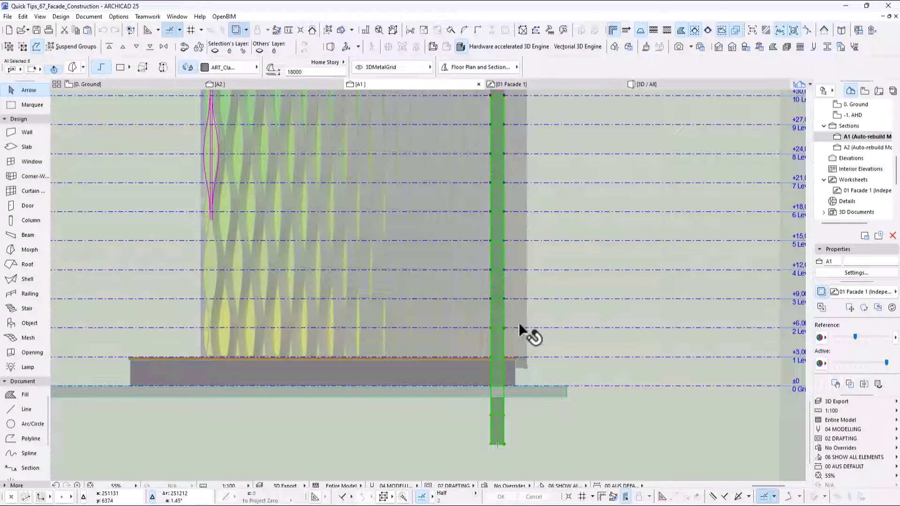
scroll(499, 206, "down", 3)
left_click(506, 187, "shift")
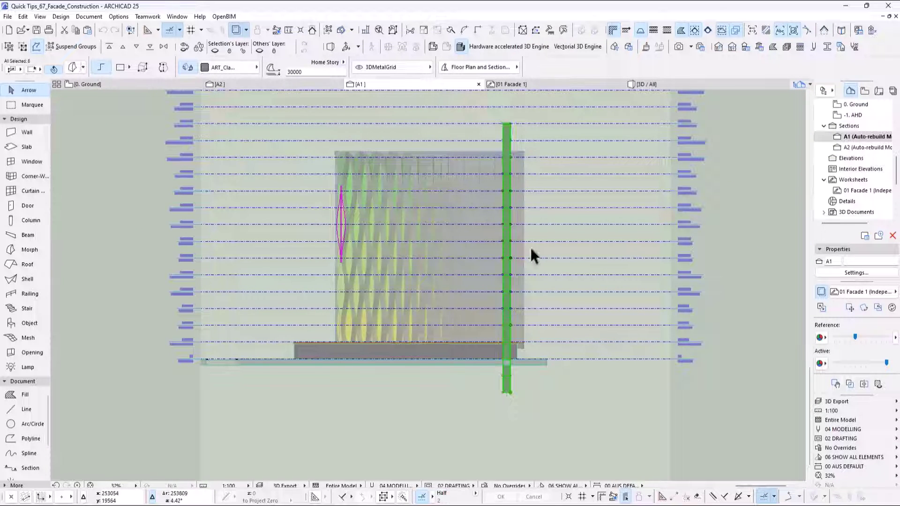
key("ctrl+d")
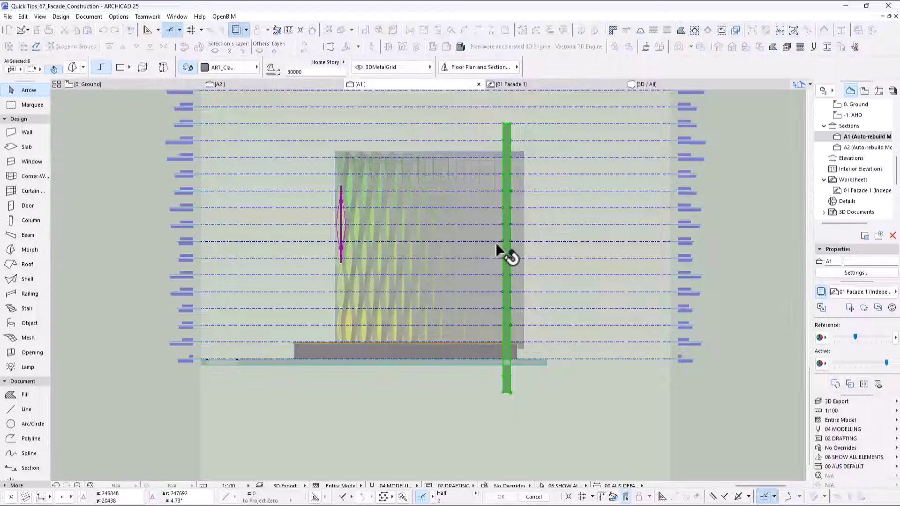
scroll(499, 263, "up", 10)
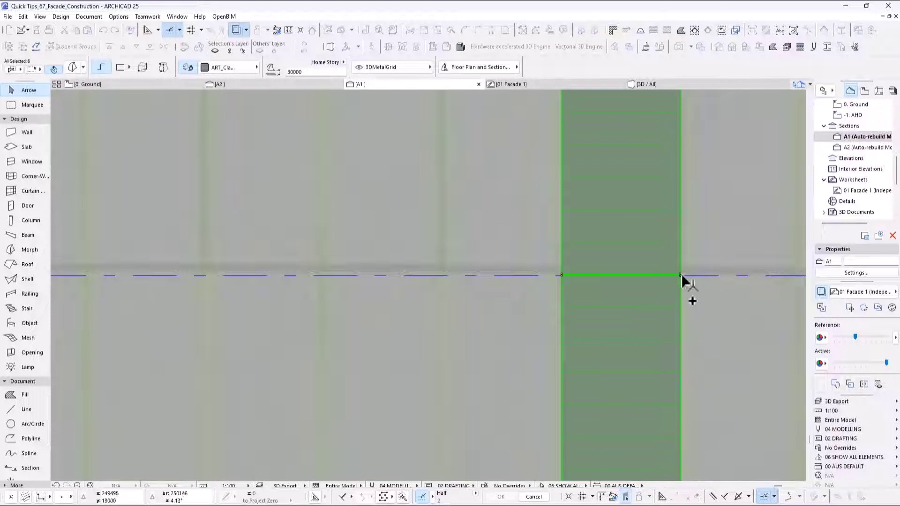
left_click(681, 275)
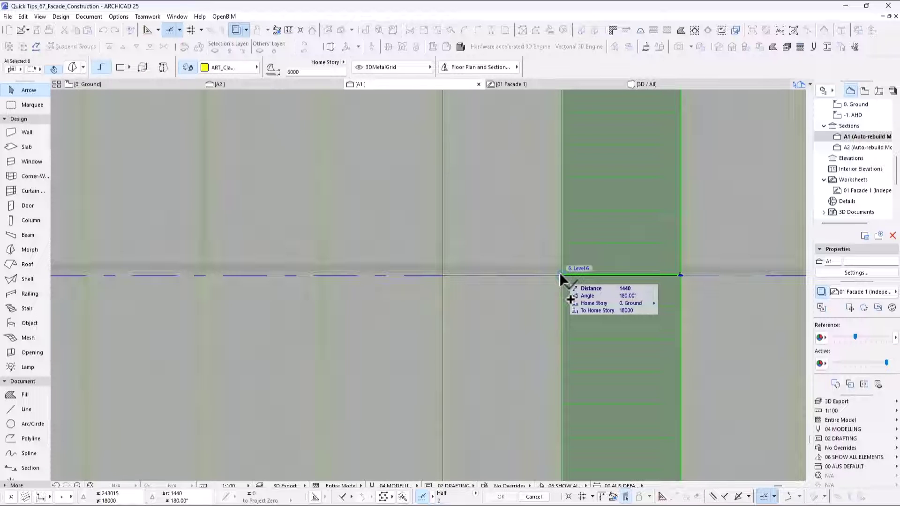
left_click(560, 275)
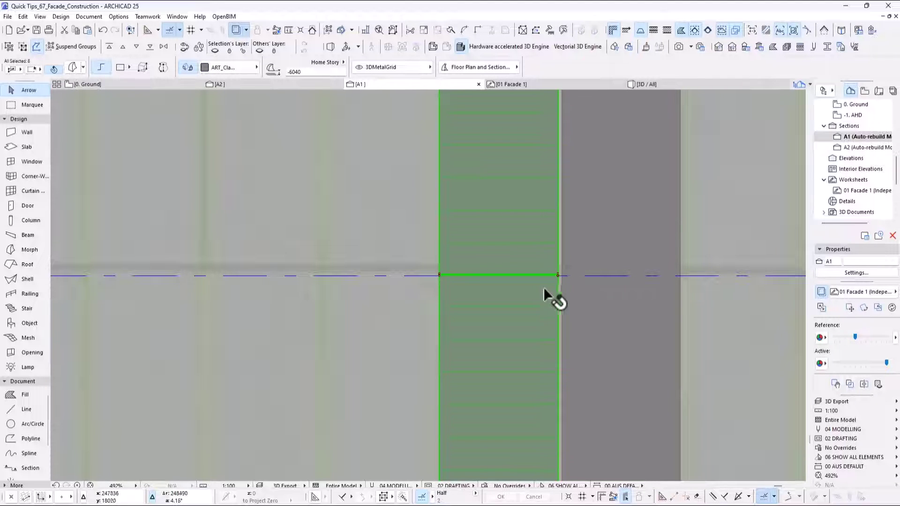
scroll(543, 295, "down", 10)
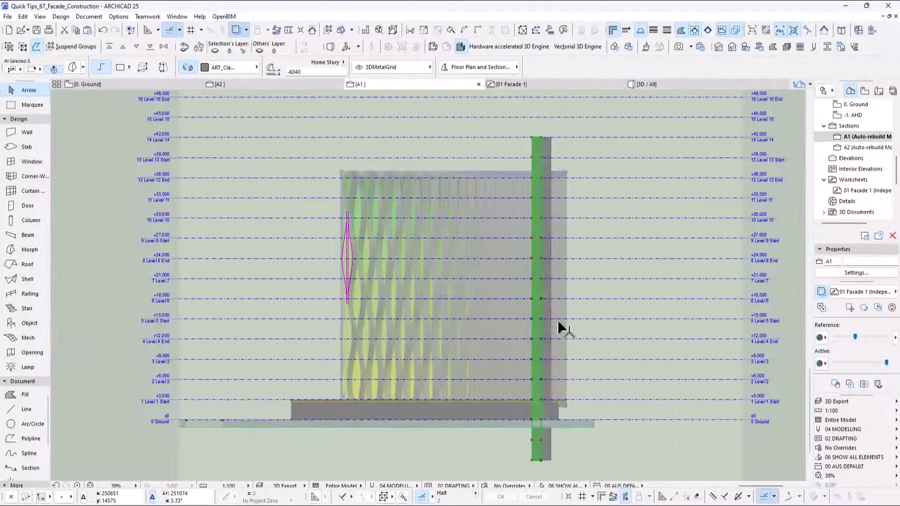
left_click(615, 449)
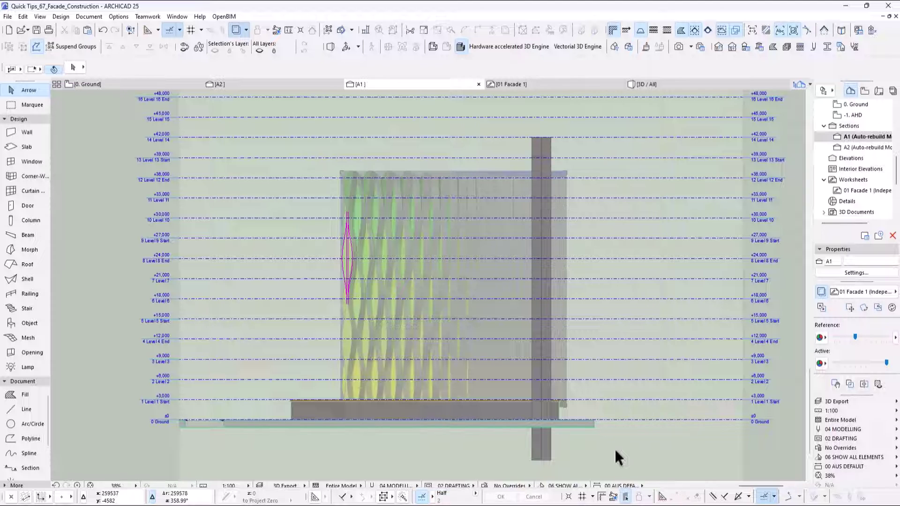
key("F3")
left_click_drag(481, 309, 299, 304)
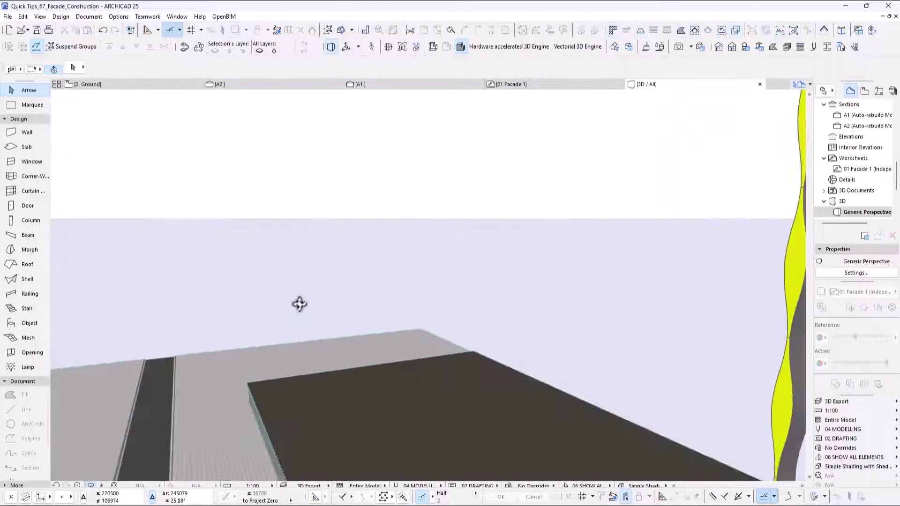
middle_click_drag(300, 304, 311, 303, "shift")
middle_click_drag(693, 342, 449, 306)
scroll(456, 281, "down", 2)
scroll(449, 305, "down", 1)
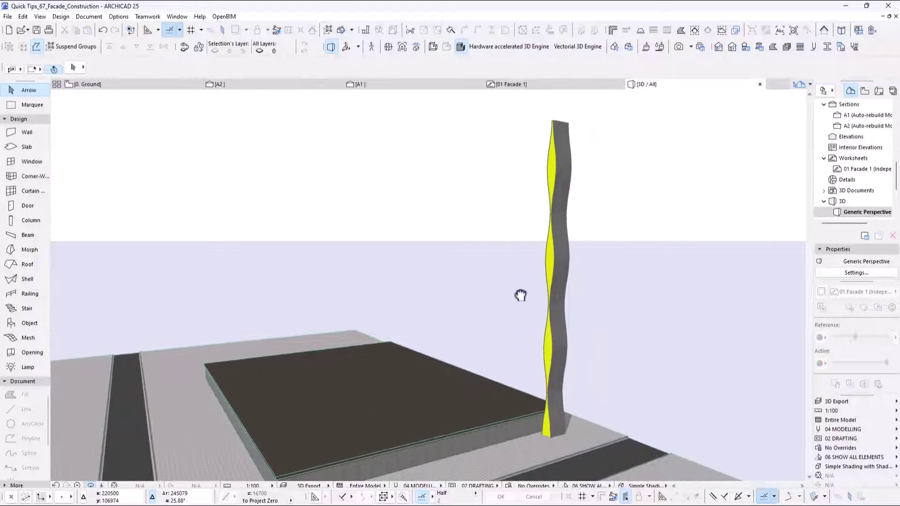
left_click(380, 84)
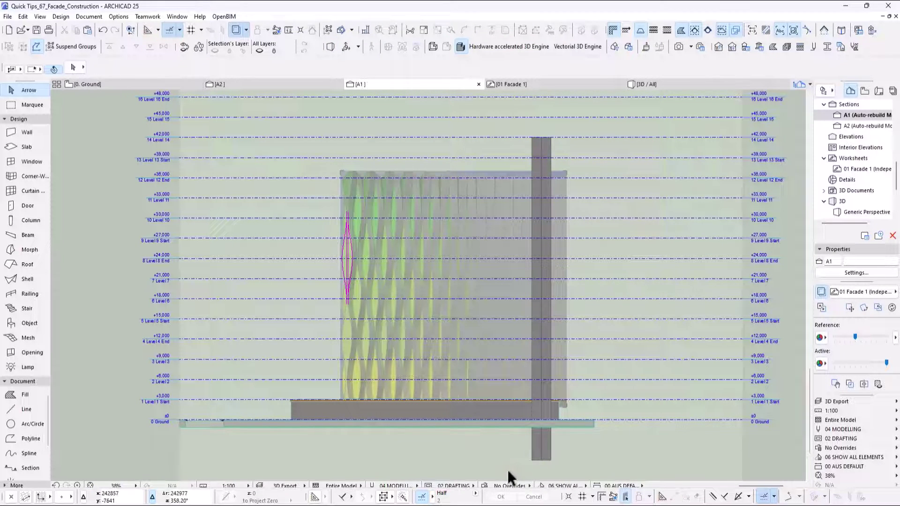
Select the column's lower, middle and top segments in section A1.
left_click(539, 464)
left_click(539, 339, "shift")
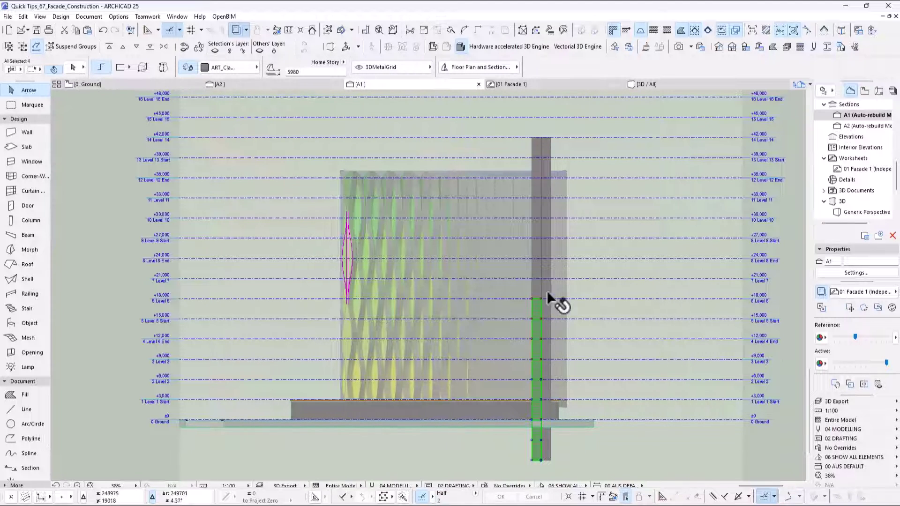
left_click(538, 234, "shift")
left_click(536, 207, "shift")
scroll(338, 325, "up", 4)
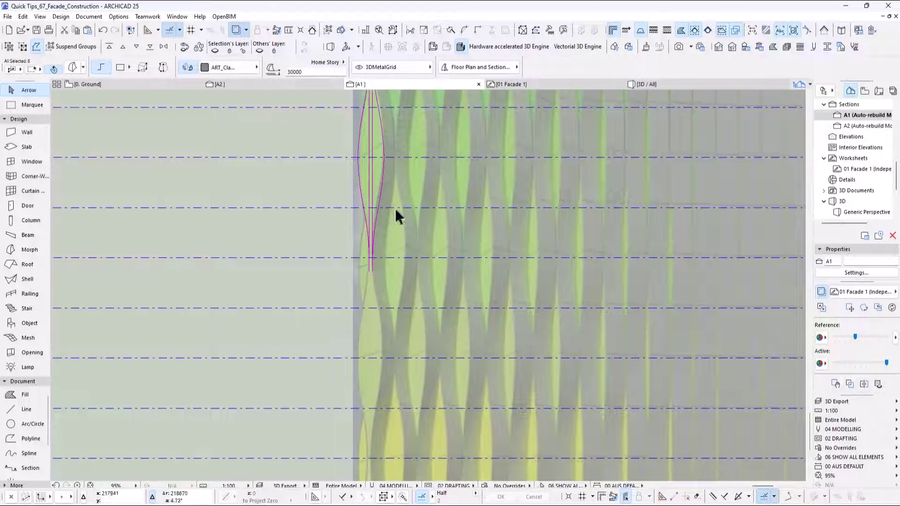
scroll(281, 255, "down", 3)
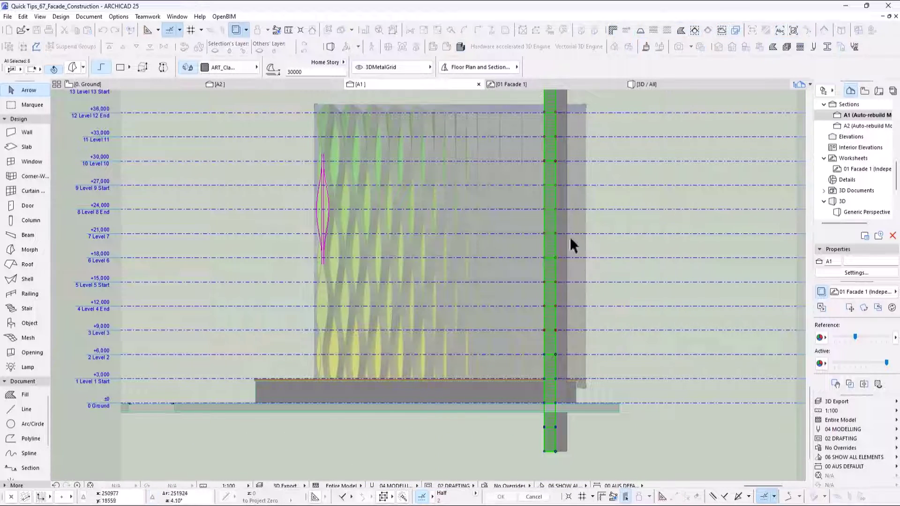
scroll(565, 239, "up", 3)
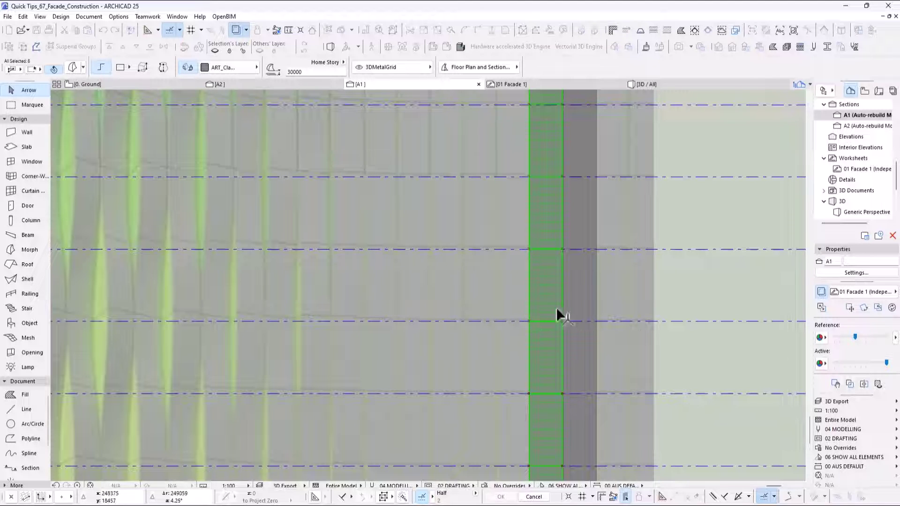
Place the vertical element's two points on the level line and check the facade in 3D.
left_click(490, 321)
left_click(489, 175)
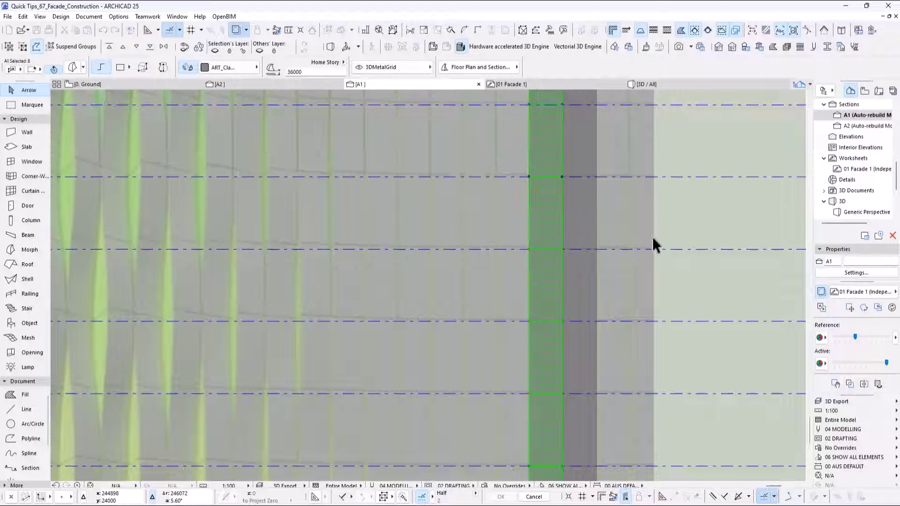
scroll(546, 227, "down", 5)
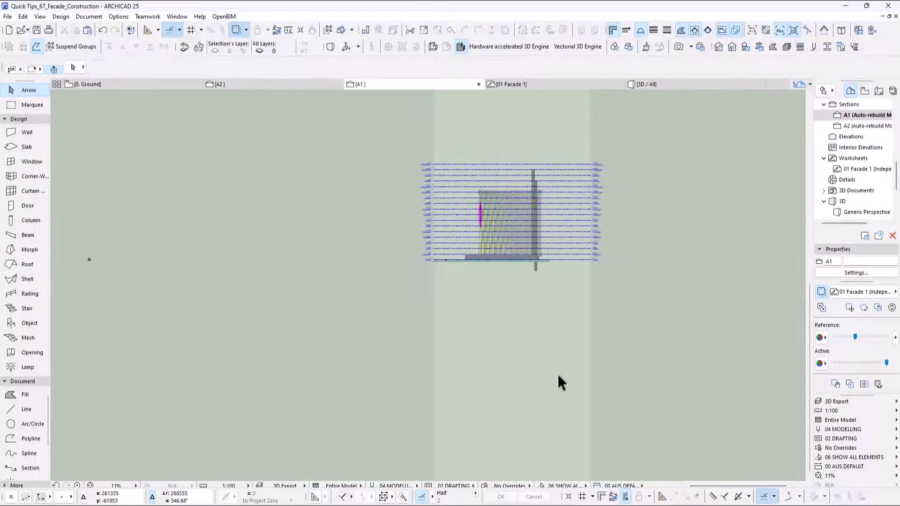
key("F3")
left_click_drag(567, 332, 536, 334)
middle_click_drag(565, 348, 527, 341)
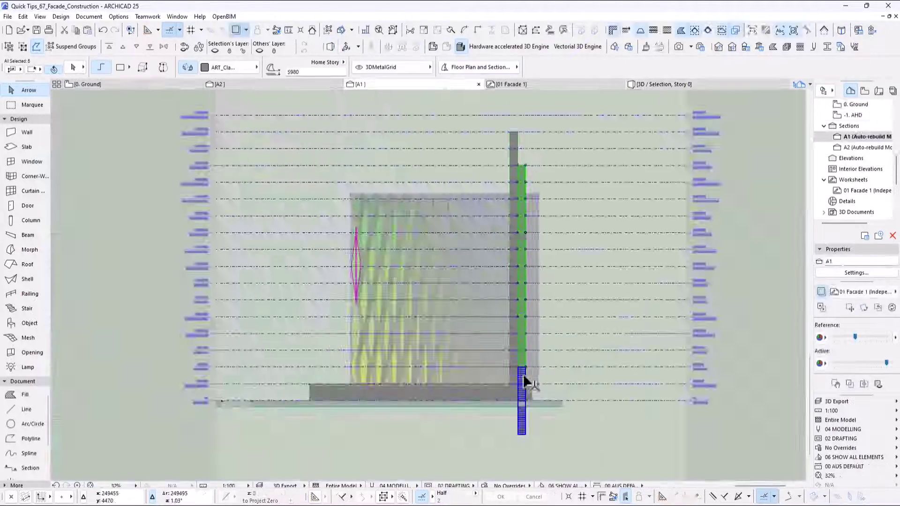
Shift the selected column elements left across the facade, review in 3D, and return to the ground plan.
scroll(610, 291, "up", 5)
left_click_drag(729, 178, 284, 186)
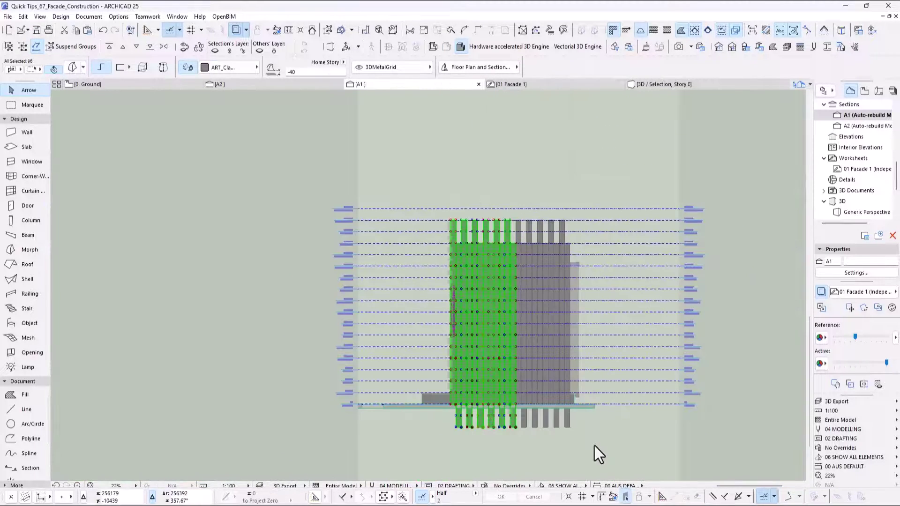
left_click(594, 444)
key("F3")
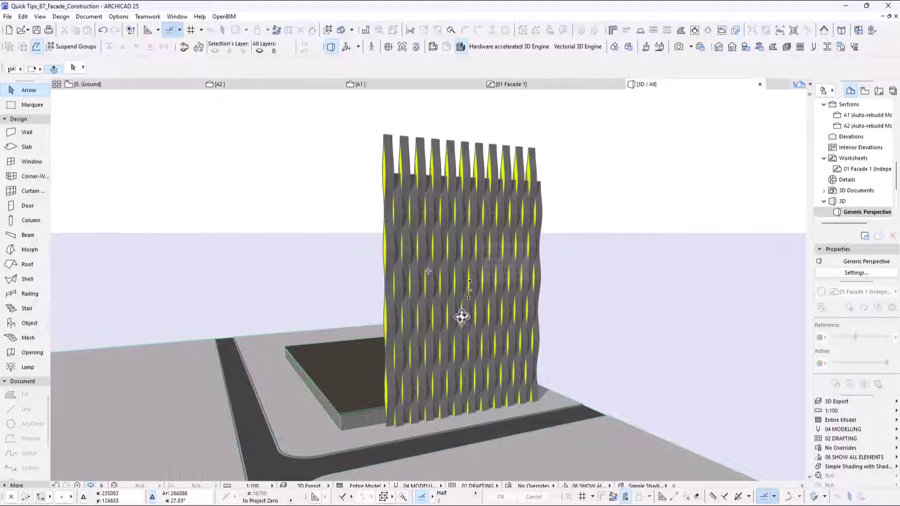
left_click_drag(460, 315, 436, 272)
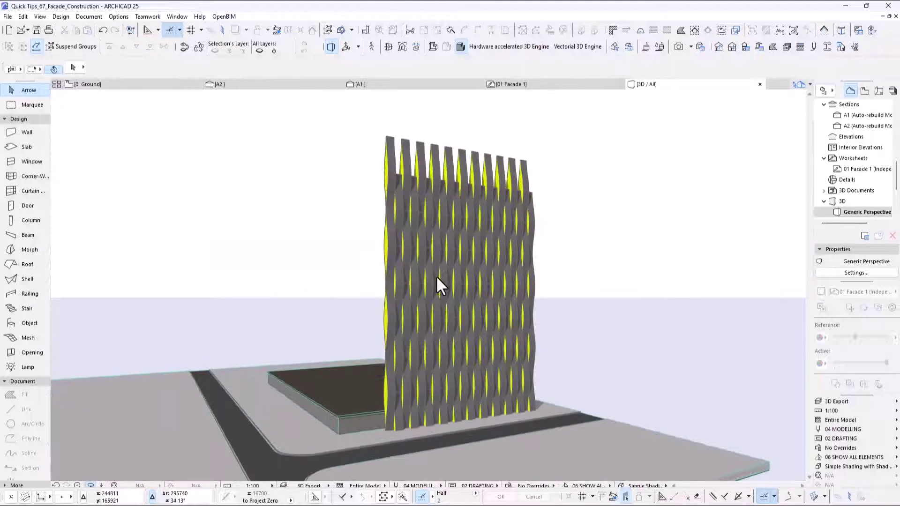
key("F2")
Select everything on the ground plan and look at the 01 Facade 1 worksheet.
key("ctrl+a")
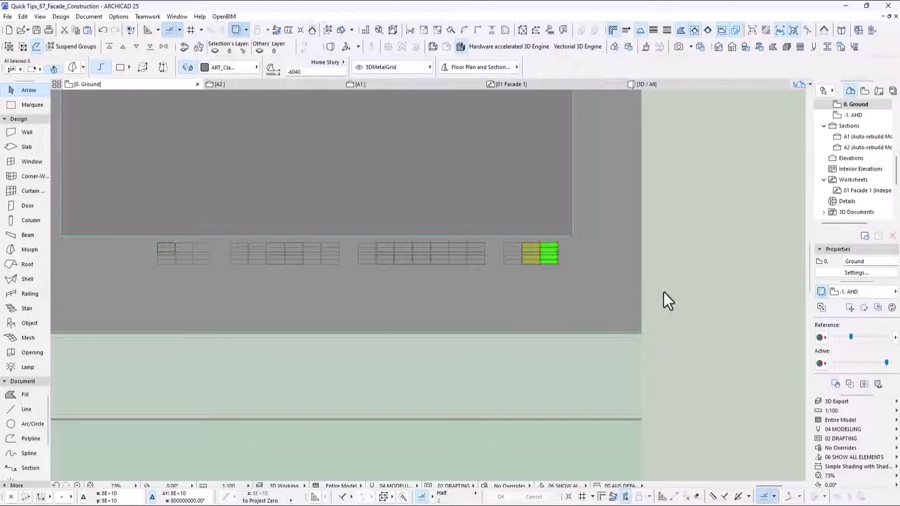
scroll(668, 291, "down", 4)
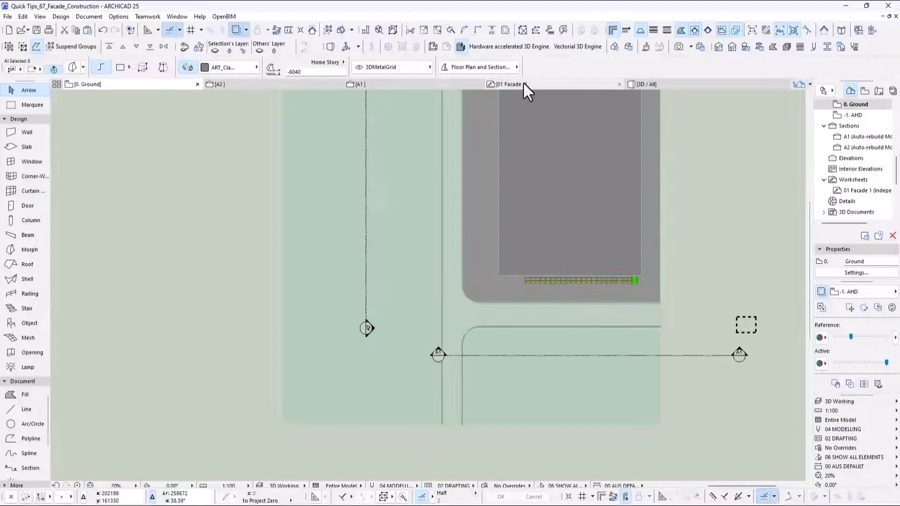
left_click(524, 83)
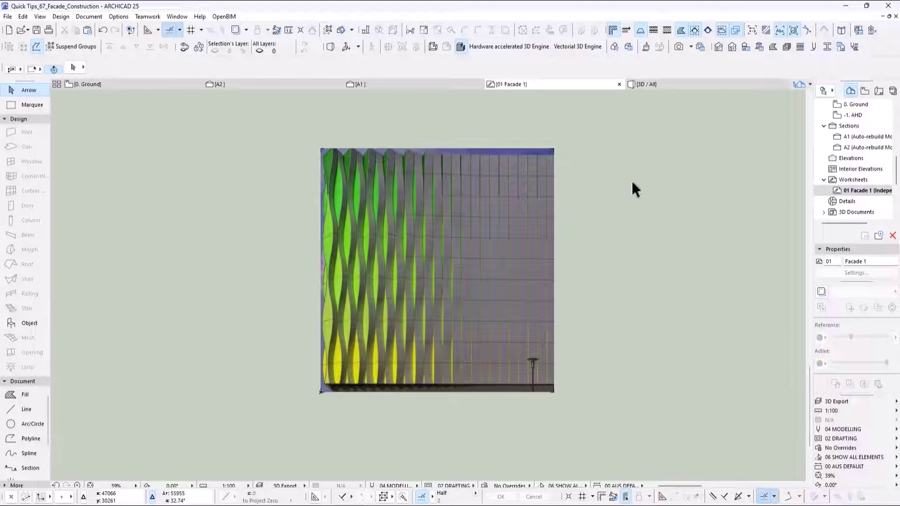
Back on the 0. Ground plan, rotate the end facade panel toward the building corner.
key("F2")
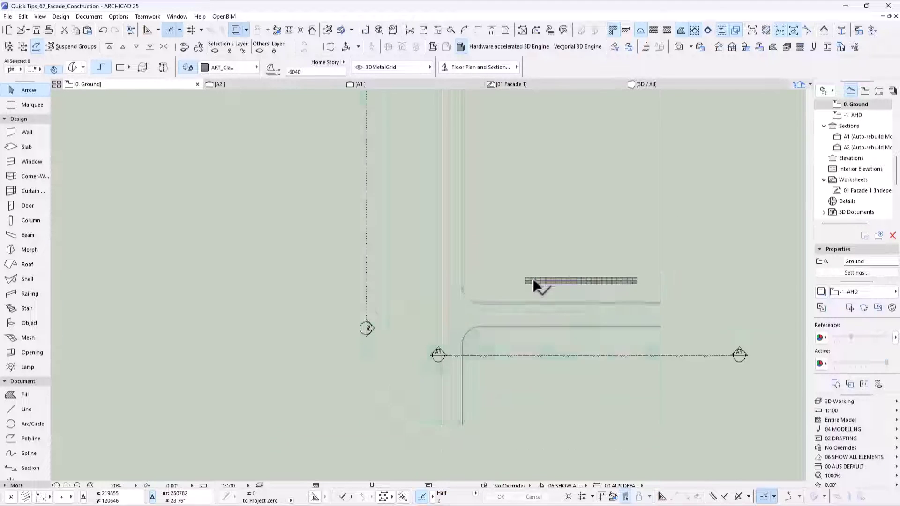
scroll(533, 277, "up", 10)
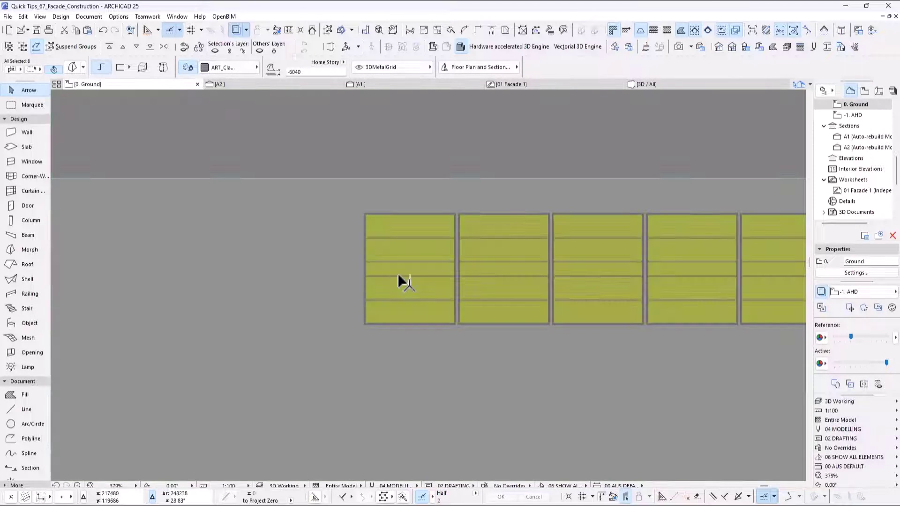
scroll(257, 262, "down", 5)
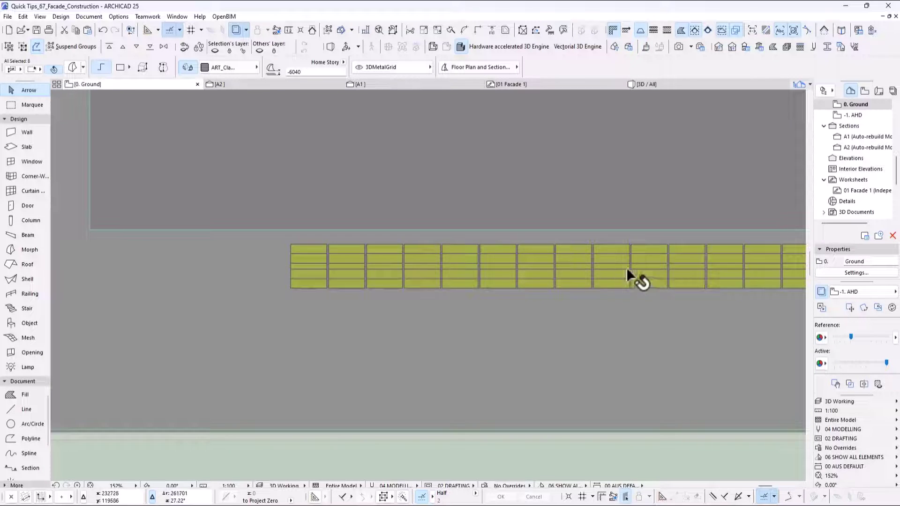
middle_click_drag(780, 284, 551, 282)
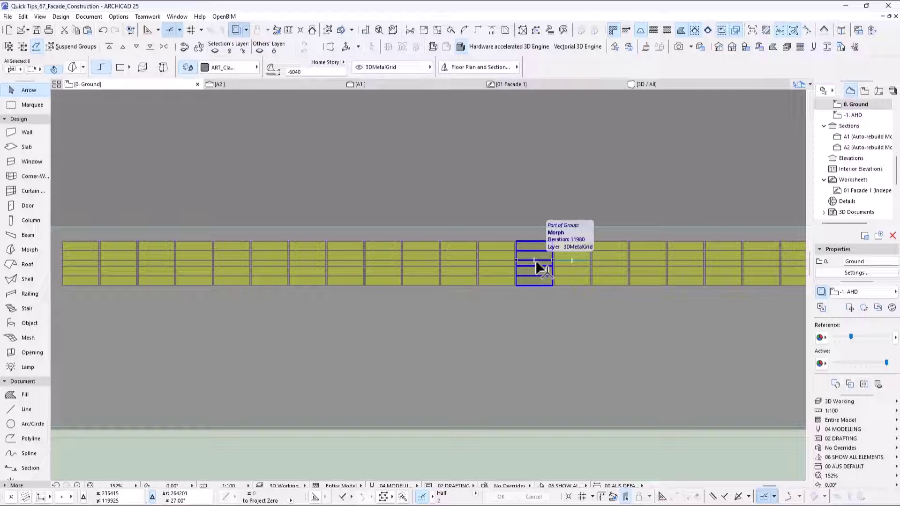
left_click(536, 260)
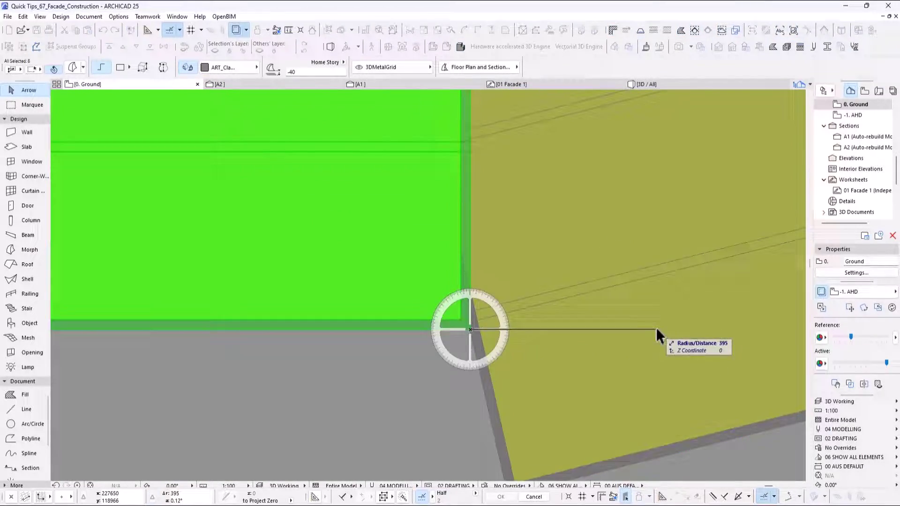
scroll(656, 327, "down", 5)
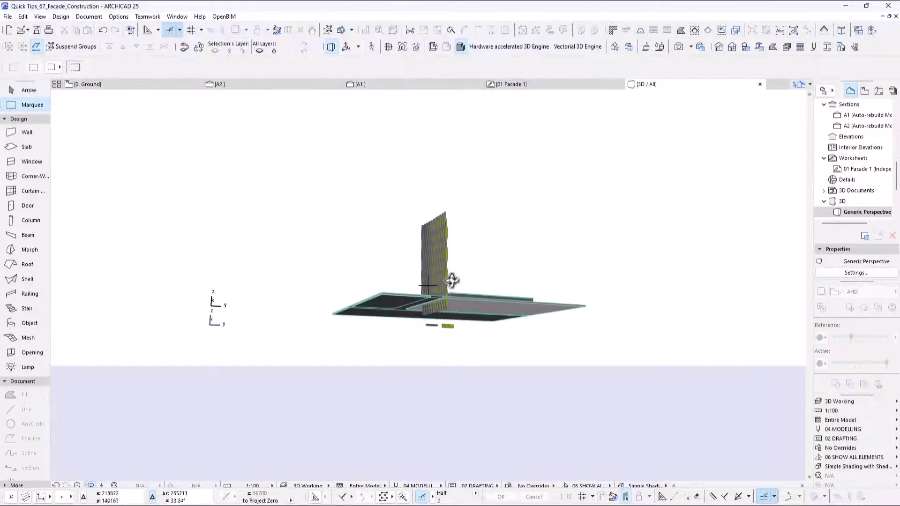
Orbit, zoom and pan the 3D view to inspect the twisting yellow and grey facade tower.
scroll(452, 281, "up", 3)
middle_click_drag(452, 265, 605, 296, "shift")
left_click_drag(605, 296, 365, 209)
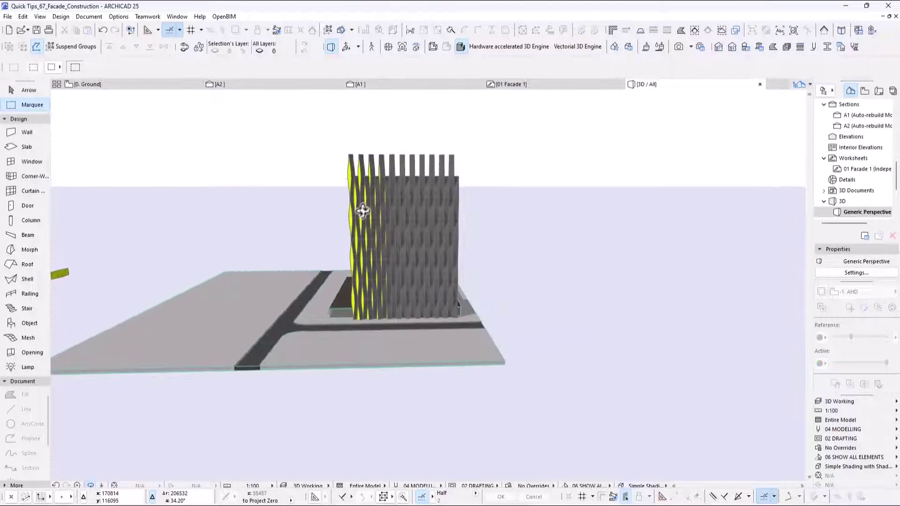
scroll(424, 233, "up", 6)
scroll(424, 241, "down", 4)
scroll(391, 276, "up", 3)
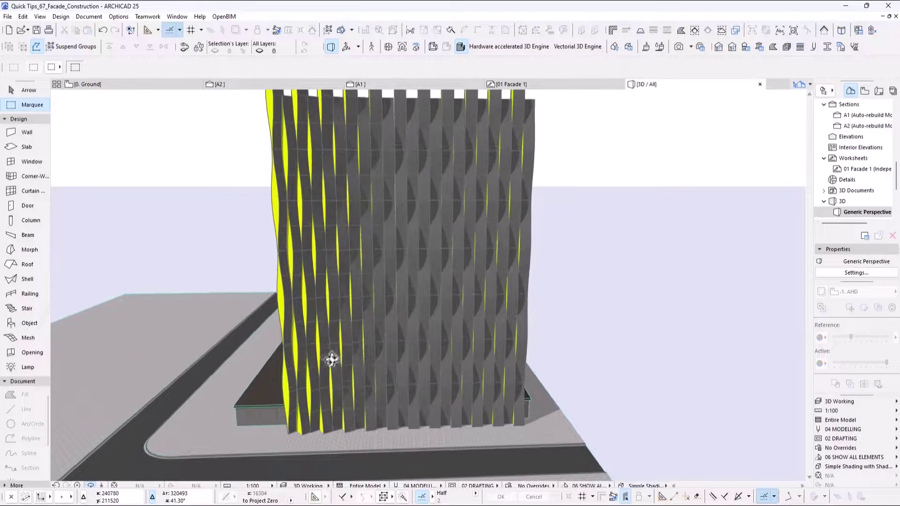
left_click_drag(331, 359, 364, 349)
middle_click_drag(364, 349, 335, 327)
scroll(346, 337, "up", 3)
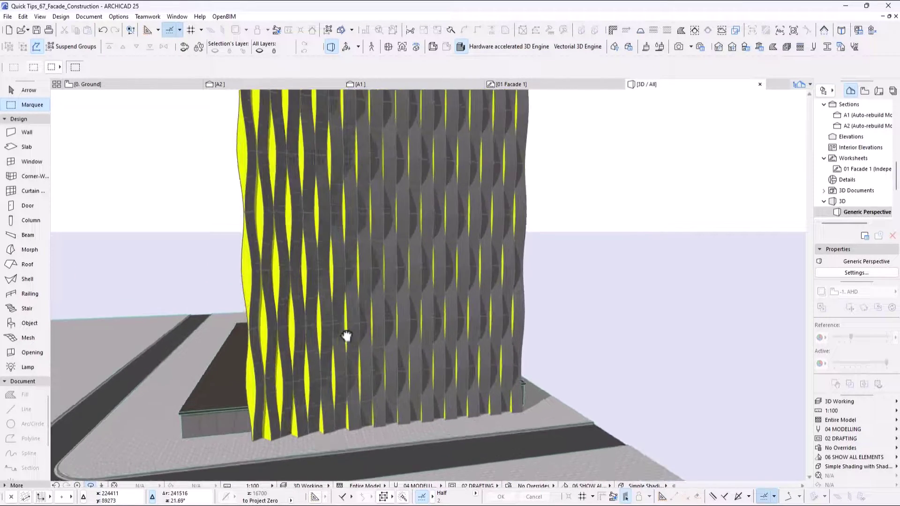
left_click_drag(278, 334, 358, 340)
middle_click_drag(357, 340, 316, 428, "shift")
mouse_move(393, 392)
middle_mouse_down("shift")
mouse_move(445, 388)
mouse_move(406, 394)
middle_mouse_up("shift")
On the ground plan, select all facade panels but not the slab.
key("F2")
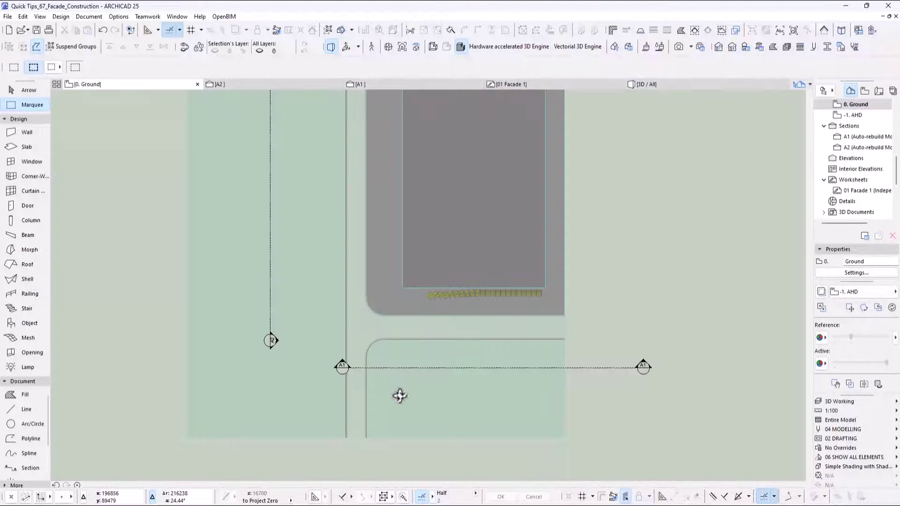
scroll(468, 293, "up", 4)
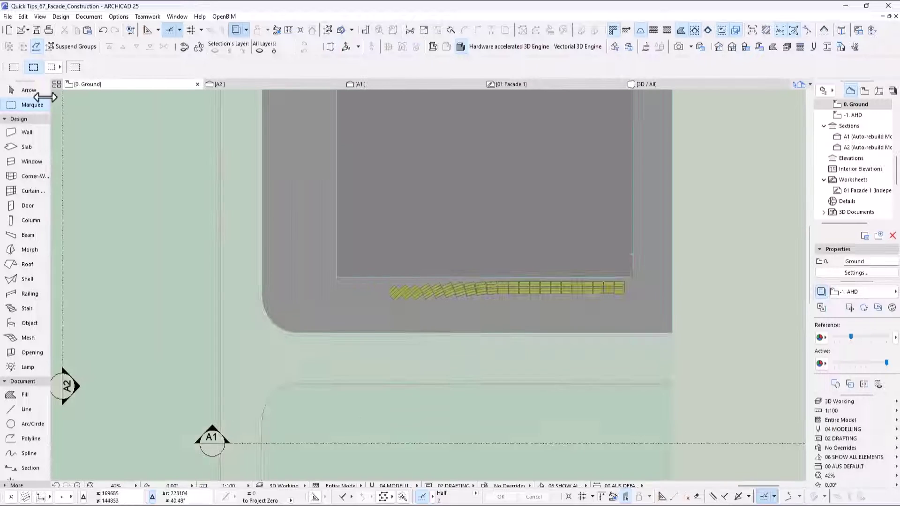
left_click(42, 94)
scroll(593, 280, "up", 2)
left_click(720, 337)
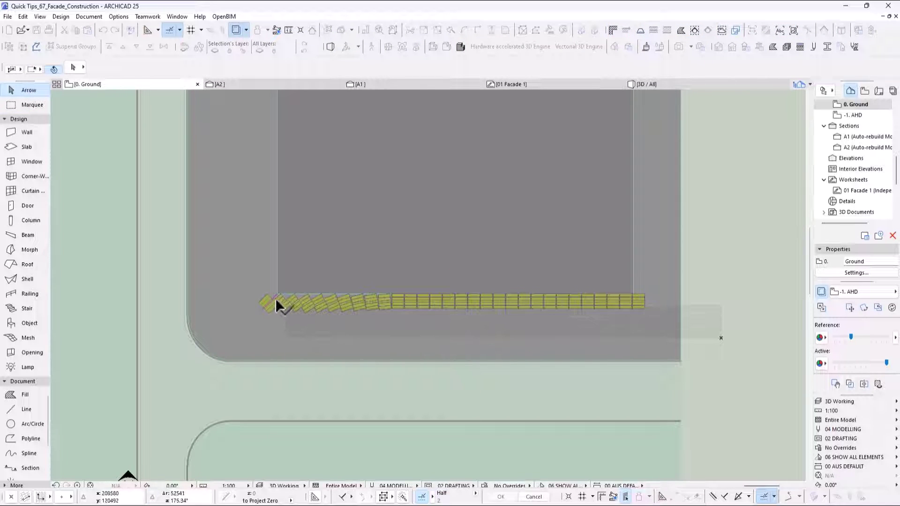
key("ctrl+a")
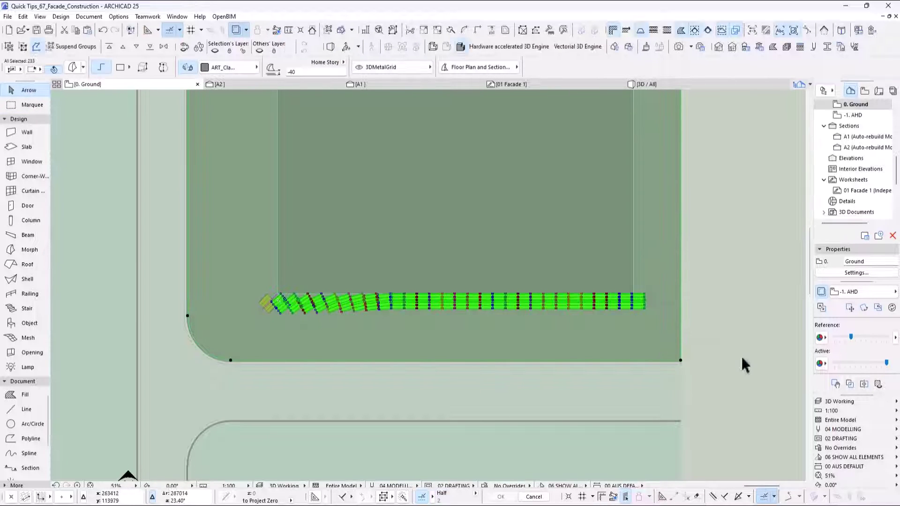
left_click(651, 348, "shift")
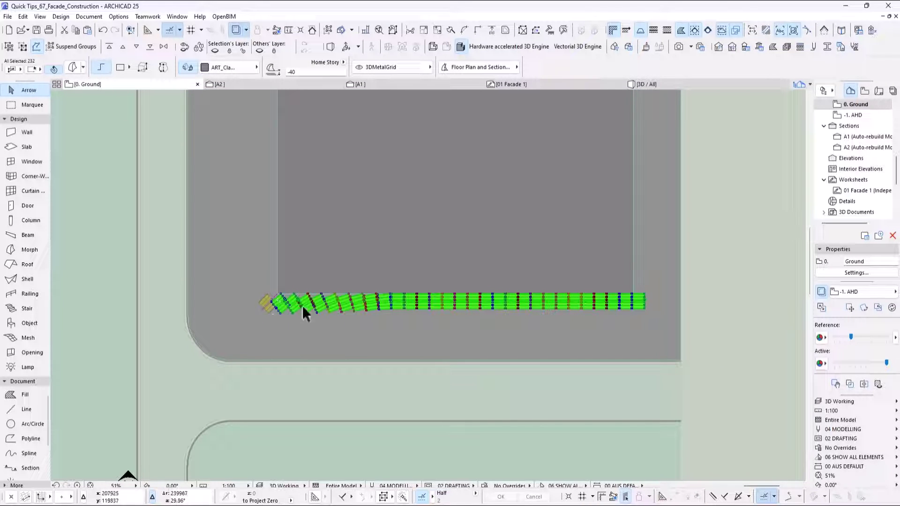
Mirror a copy of the panels across a 45° corner axis and view the result in 3D.
left_click(22, 18)
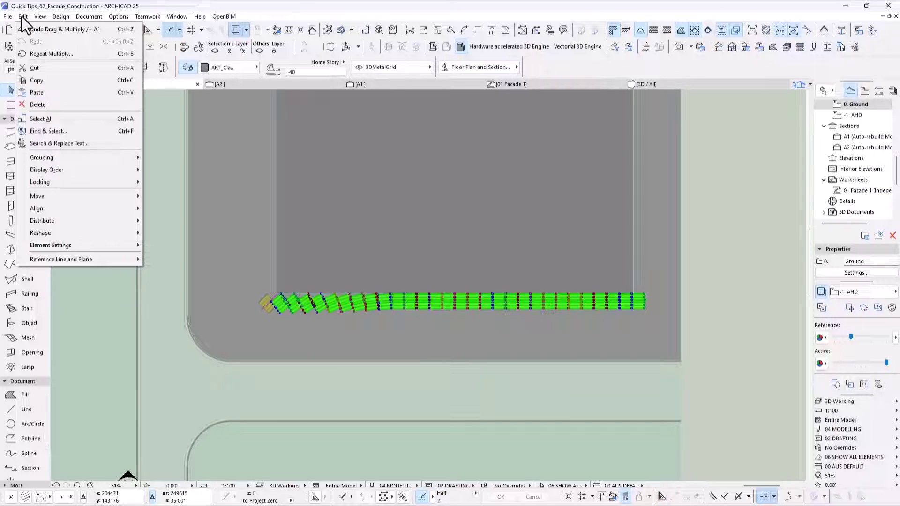
mouse_move(38, 196)
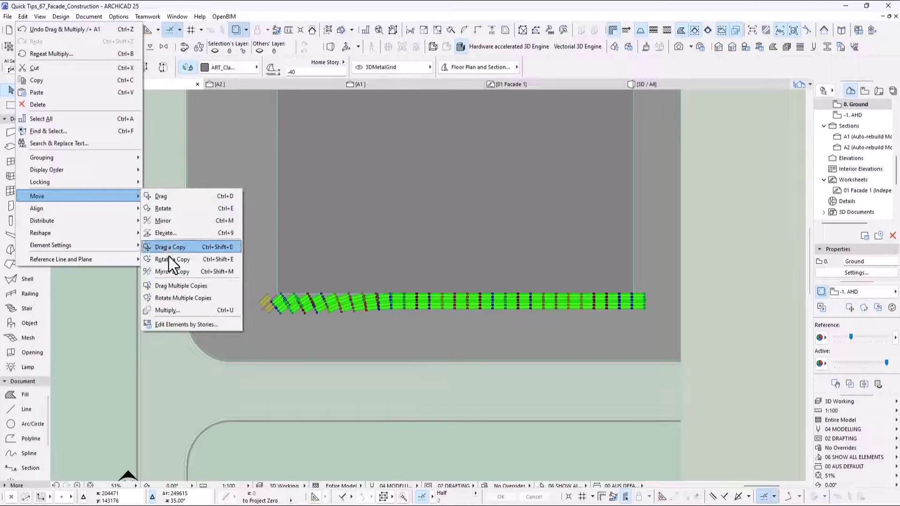
left_click(168, 273)
scroll(257, 311, "up", 5)
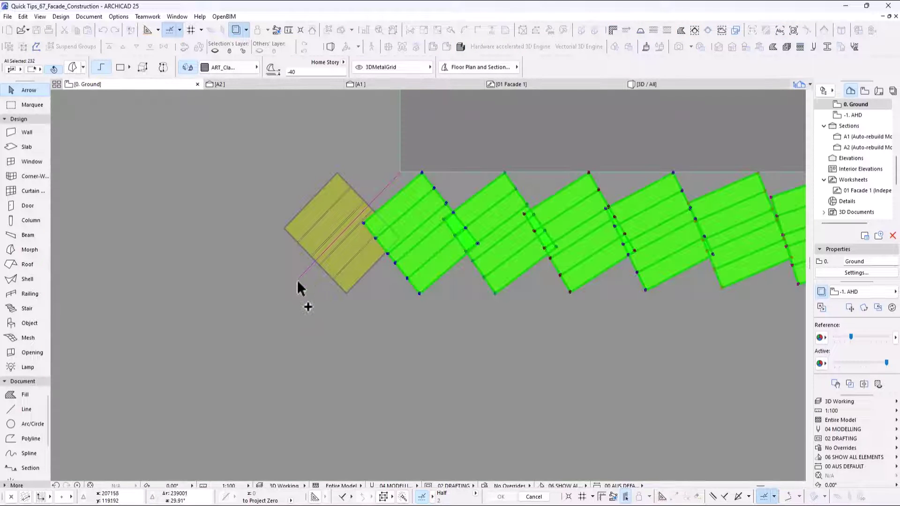
left_click(298, 278)
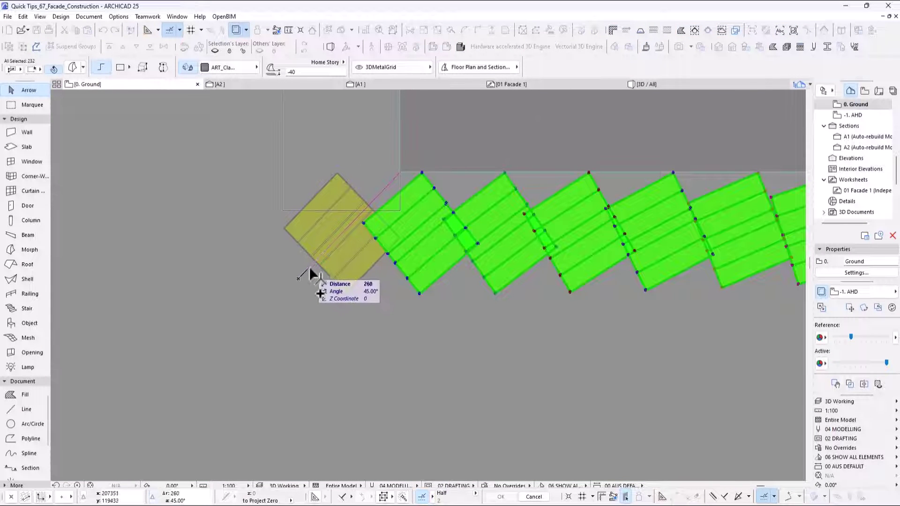
left_click(314, 269)
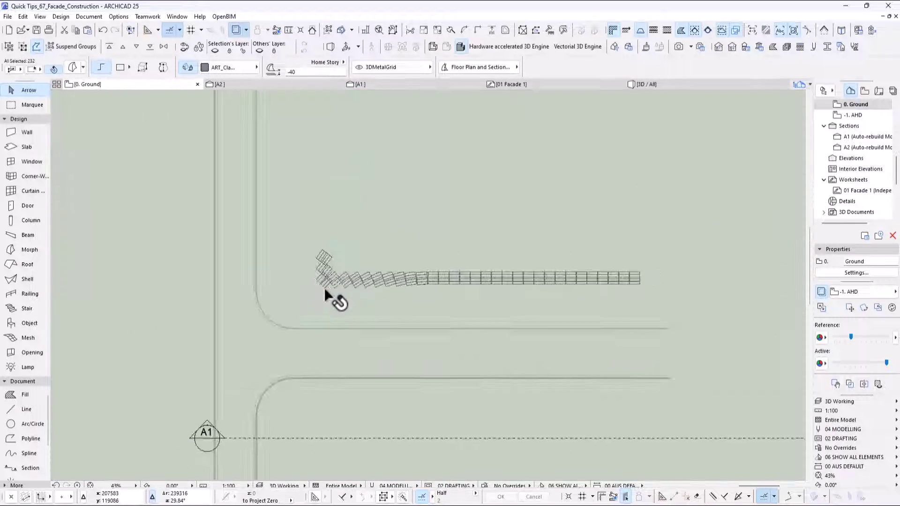
left_click(324, 288)
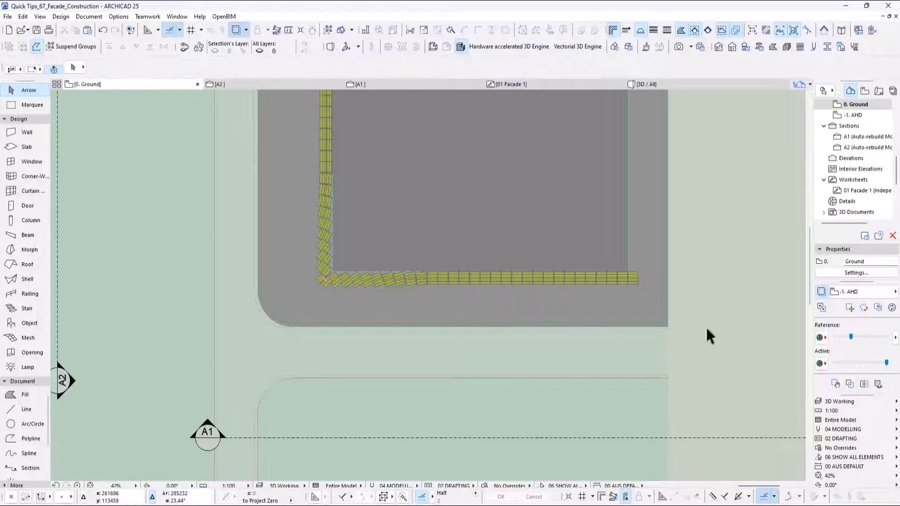
key("F3")
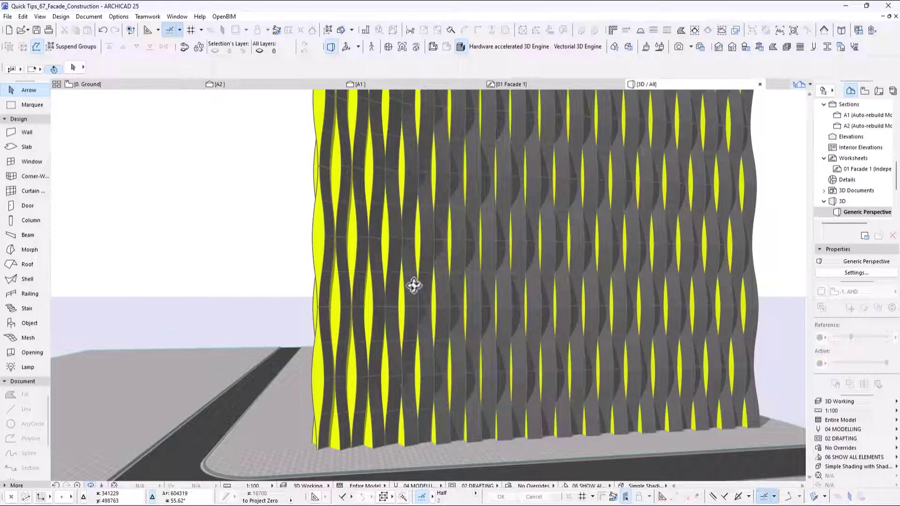
Orbit the 3D facade, then bring the facade reference images into view on the Ground plan.
left_click_drag(414, 285, 364, 244)
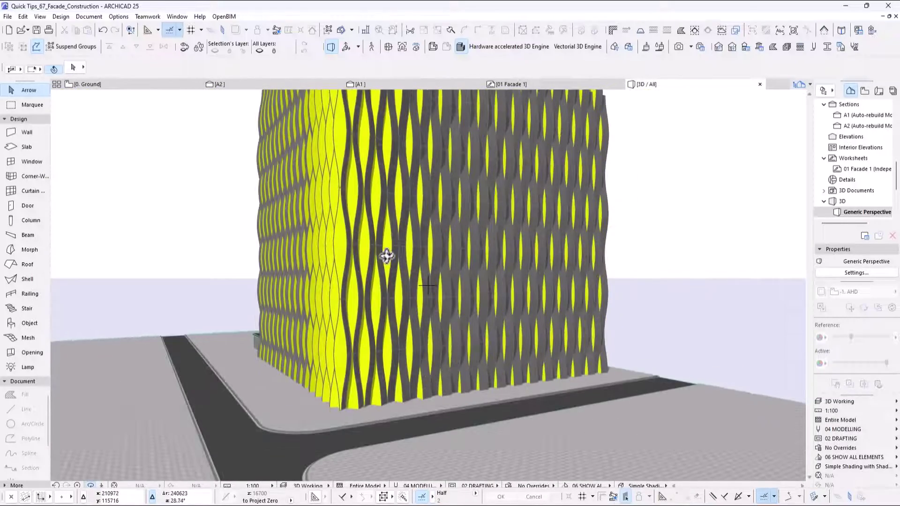
scroll(426, 356, "down", 3)
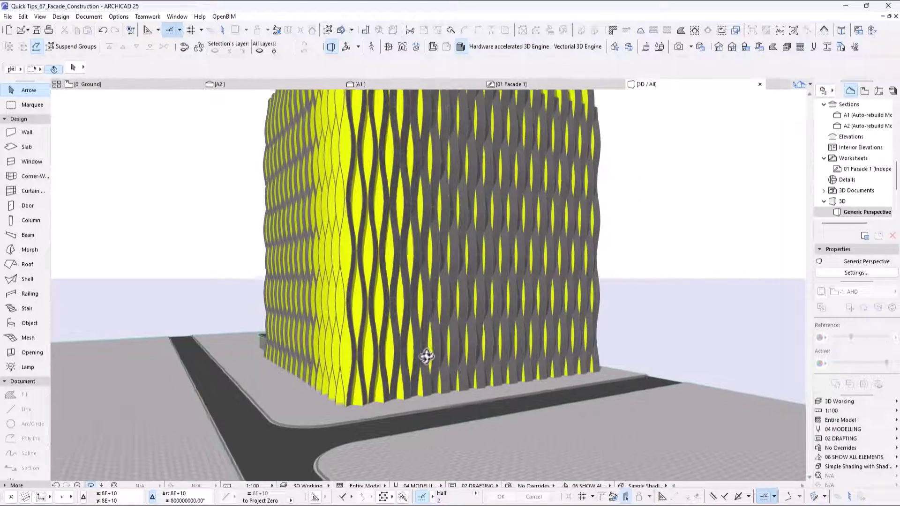
key("F2")
scroll(452, 349, "down", 3)
scroll(383, 310, "down", 1)
middle_click_drag(235, 227, 523, 362)
middle_click_drag(175, 174, 424, 249)
Zoom over the facade reference image, then open the A1 section.
scroll(281, 321, "up", 5)
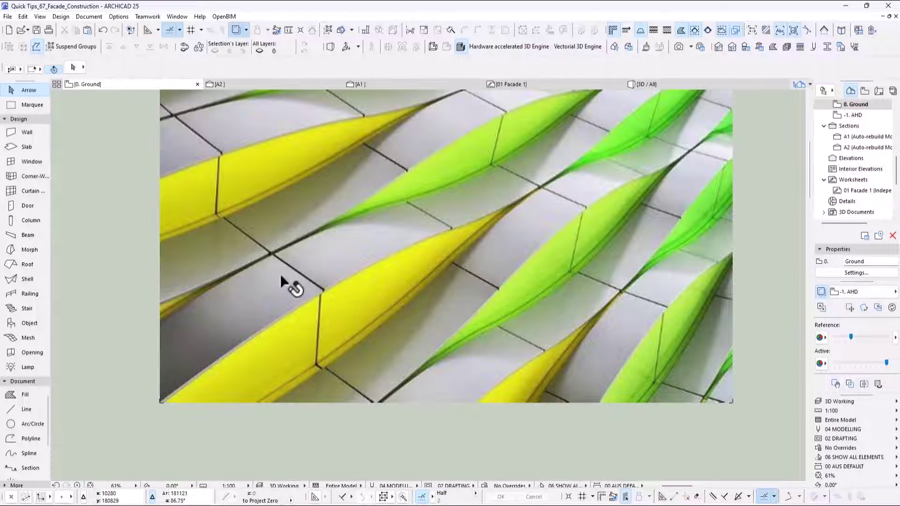
scroll(287, 276, "down", 9)
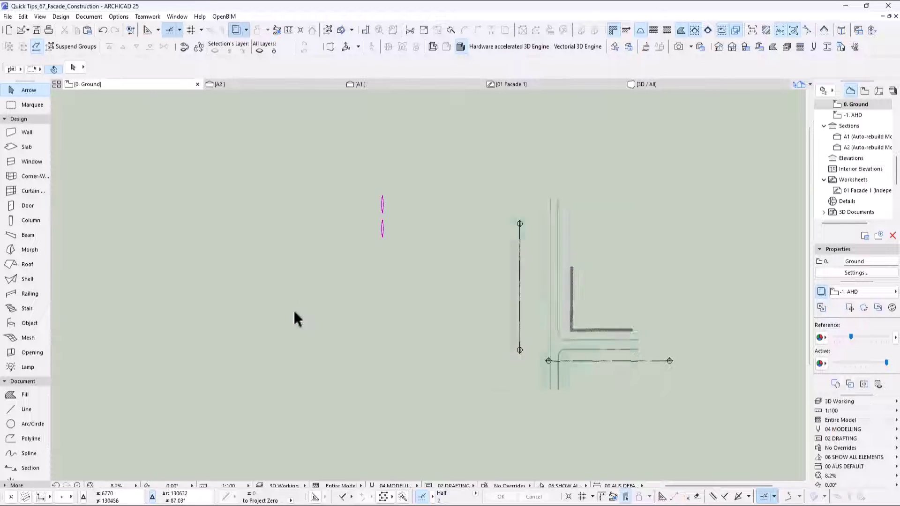
scroll(380, 398, "up", 8)
middle_click_drag(329, 458, 327, 363)
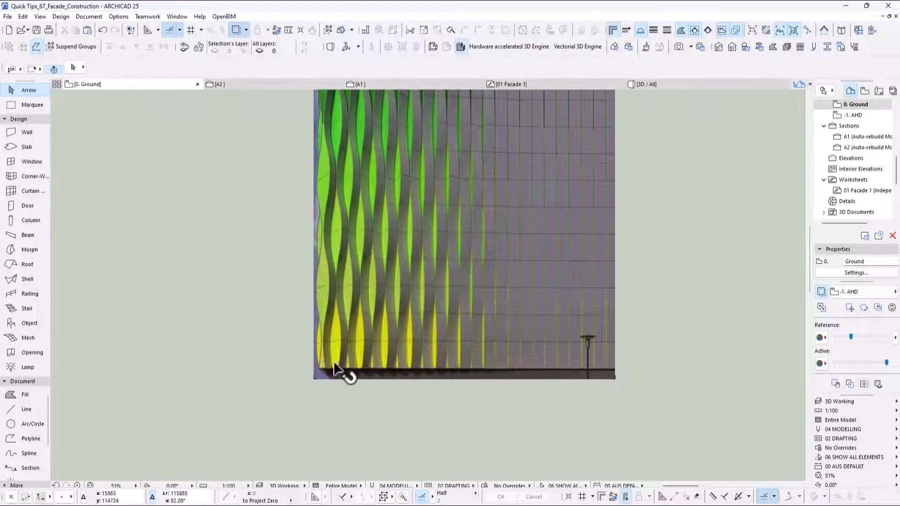
scroll(377, 394, "down", 3)
scroll(370, 246, "up", 5)
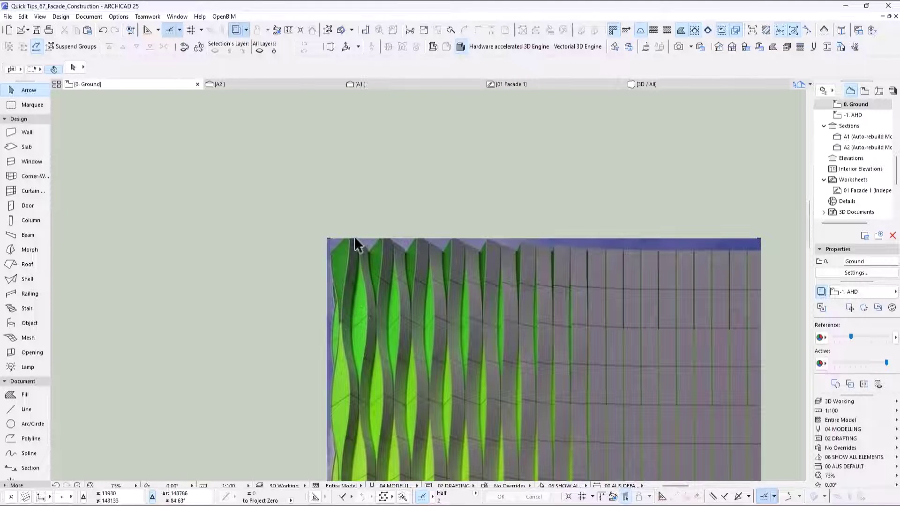
scroll(197, 227, "down", 10)
scroll(423, 295, "up", 3)
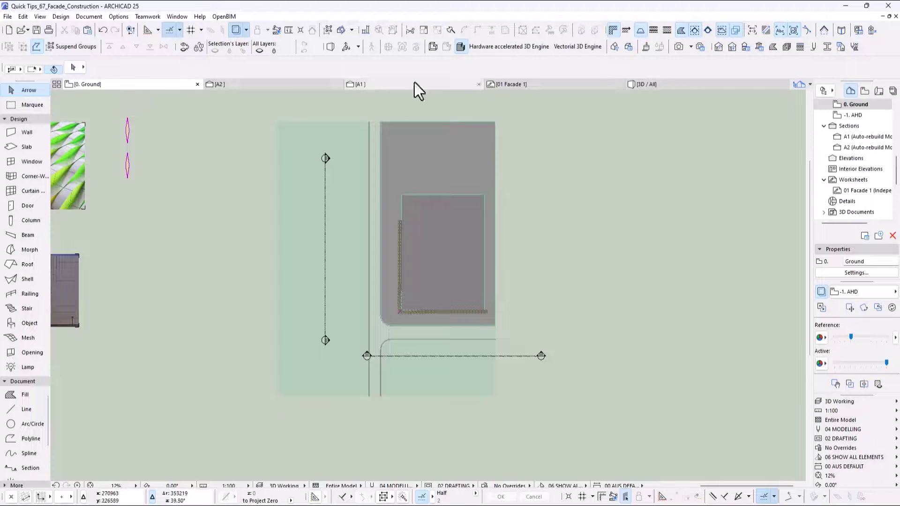
left_click(403, 88)
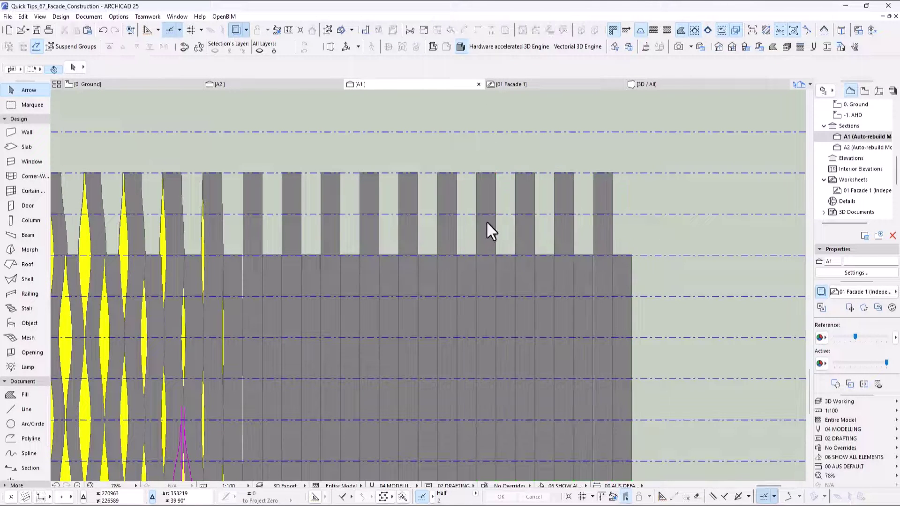
In section A2, copy the Level 1 floor slab 2988 mm to the left.
left_click(249, 84)
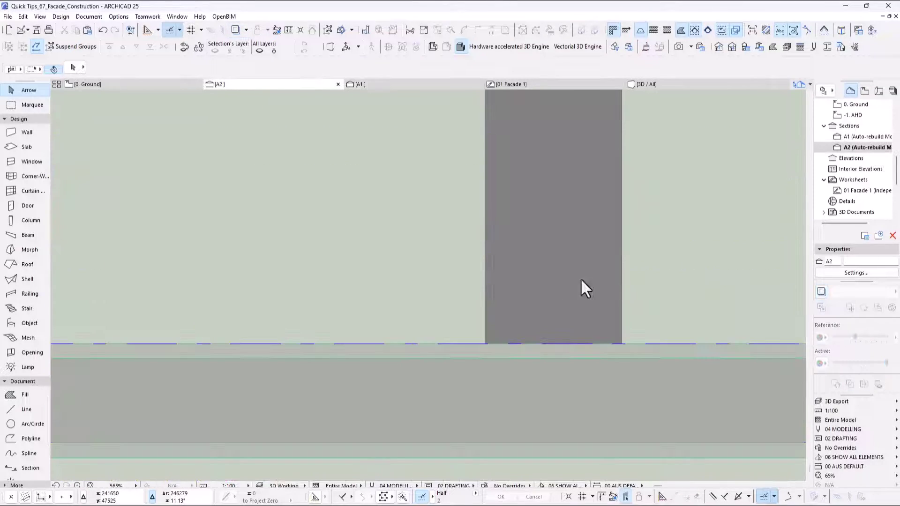
scroll(589, 320, "down", 15)
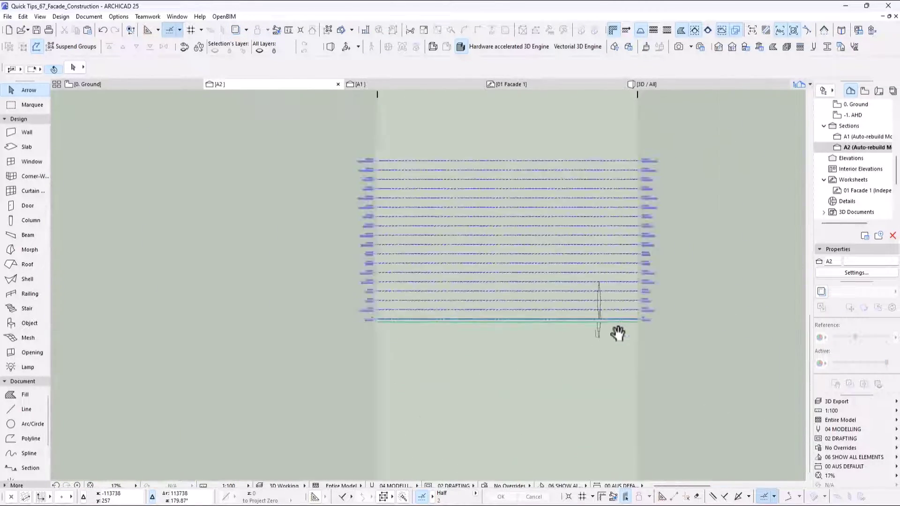
scroll(591, 306, "up", 5)
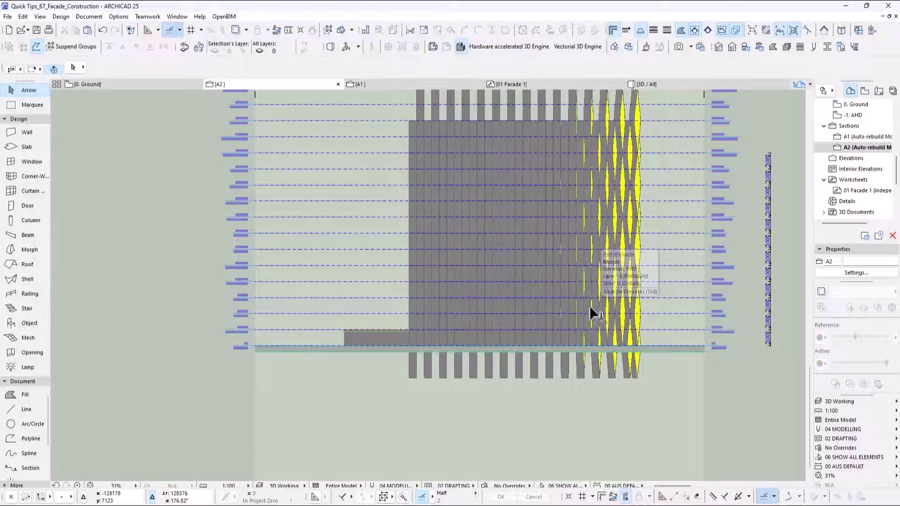
scroll(356, 331, "up", 5)
middle_click_drag(392, 328, 383, 380)
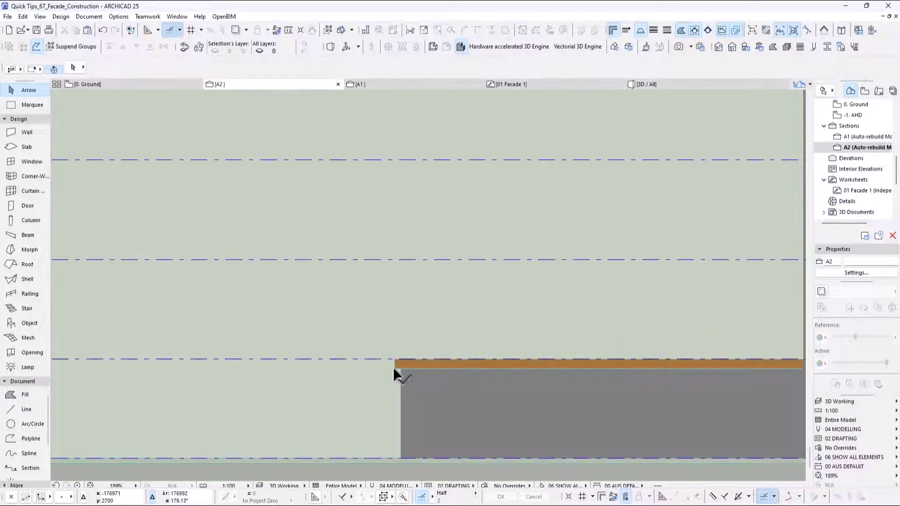
left_click(395, 367)
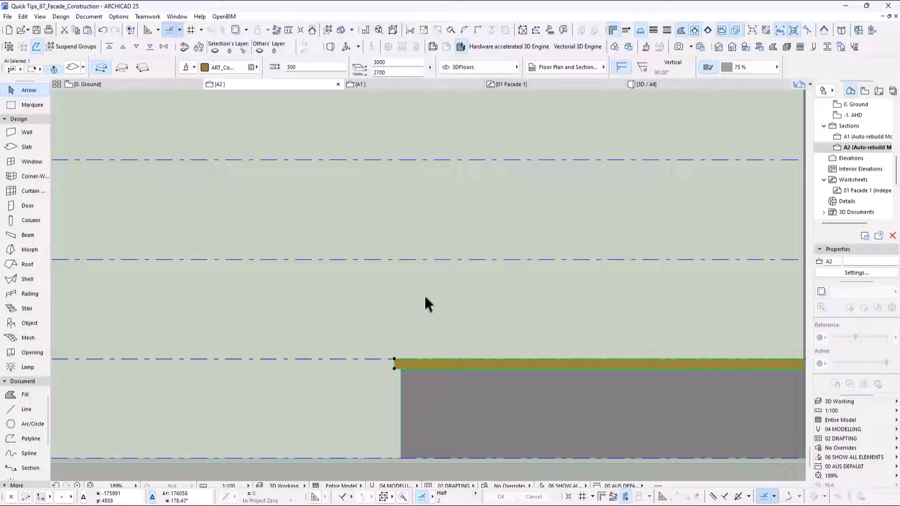
key("ctrl+shift+d")
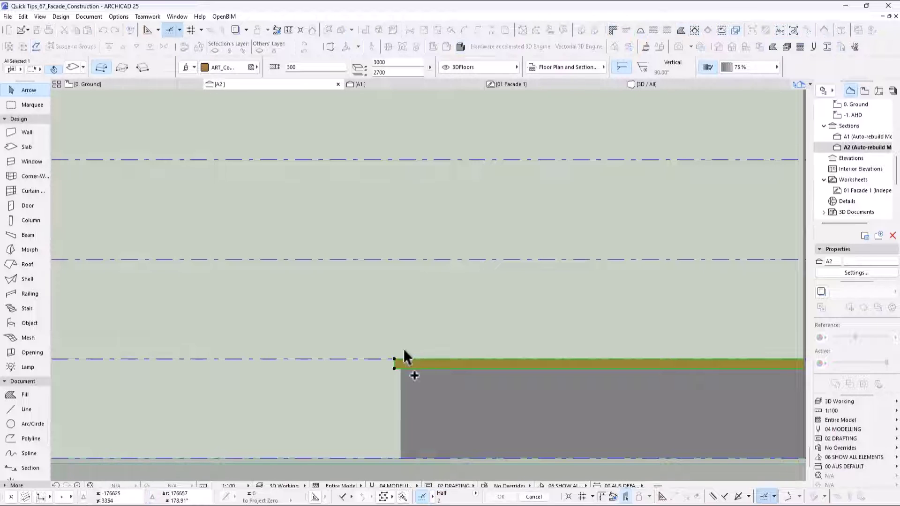
left_click(394, 358)
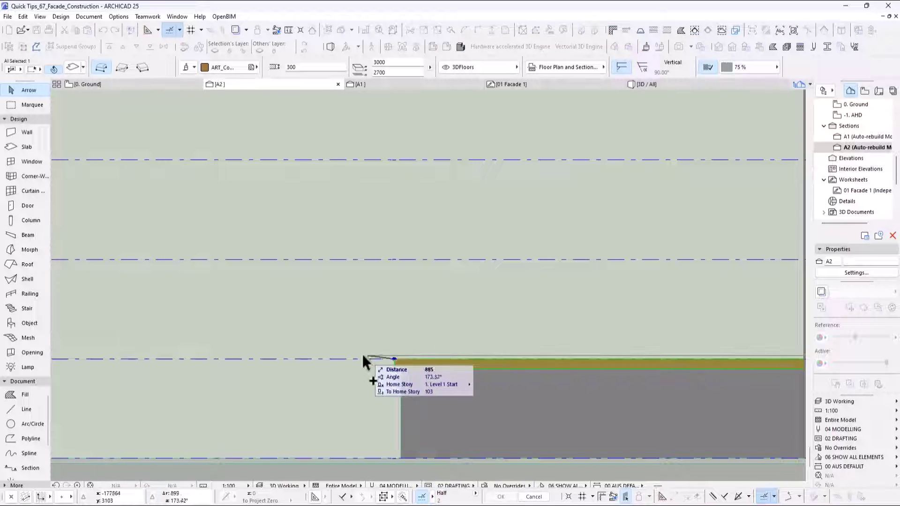
left_click(296, 359)
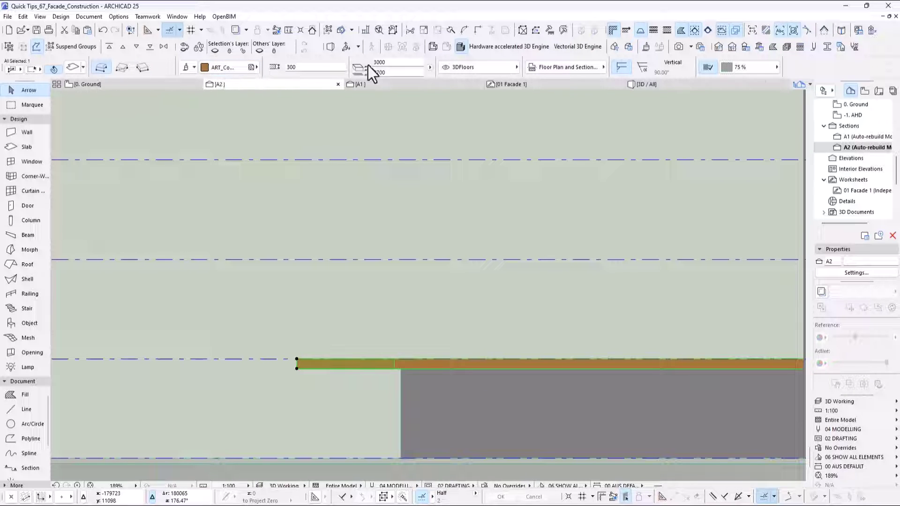
Give the copied slab 40 thickness, the ART...ASM surface on all faces, and the 3D Cutting Elements layer.
key("ctrl+t")
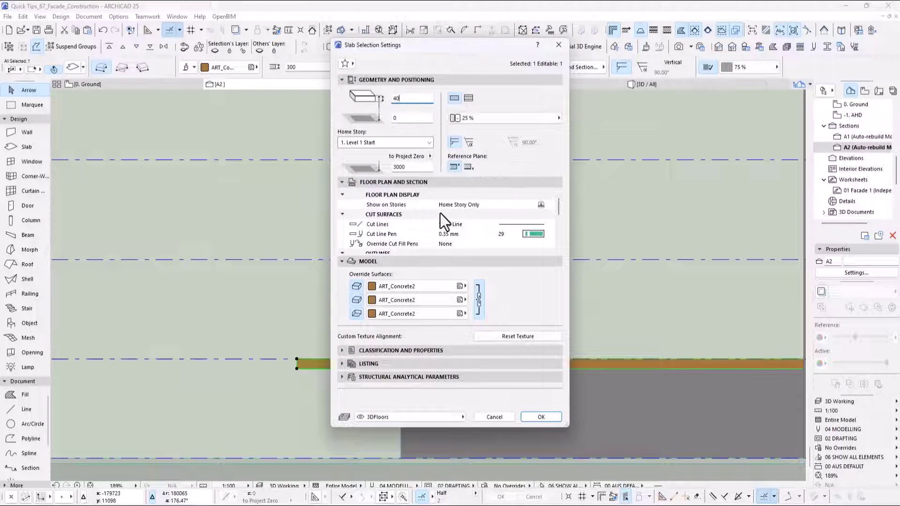
left_click(423, 288)
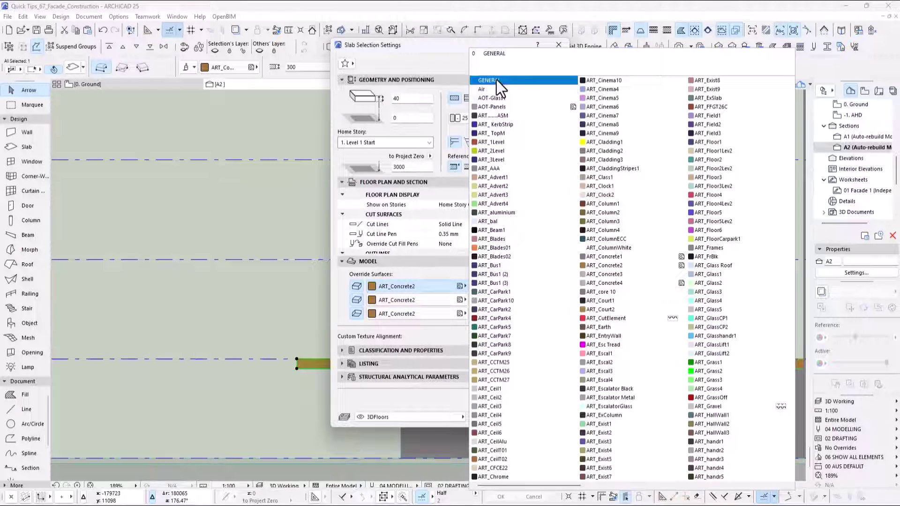
left_click(496, 117)
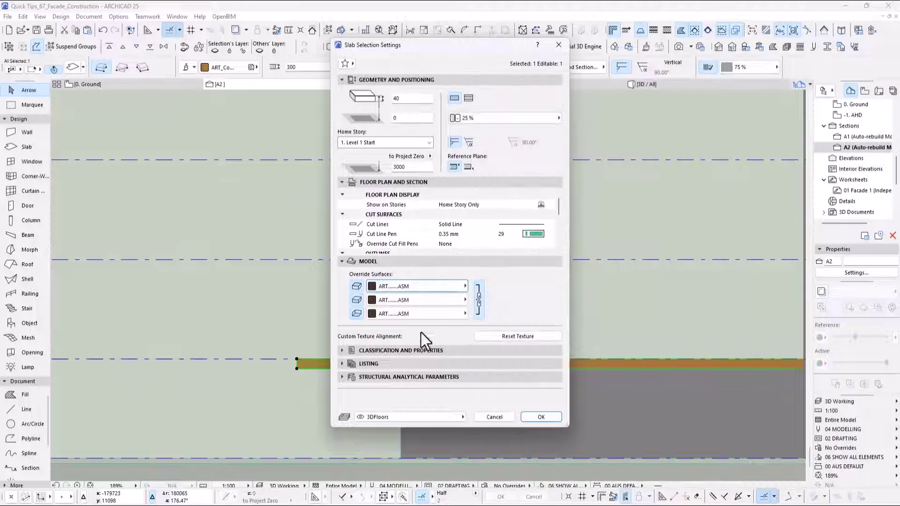
left_click(388, 417)
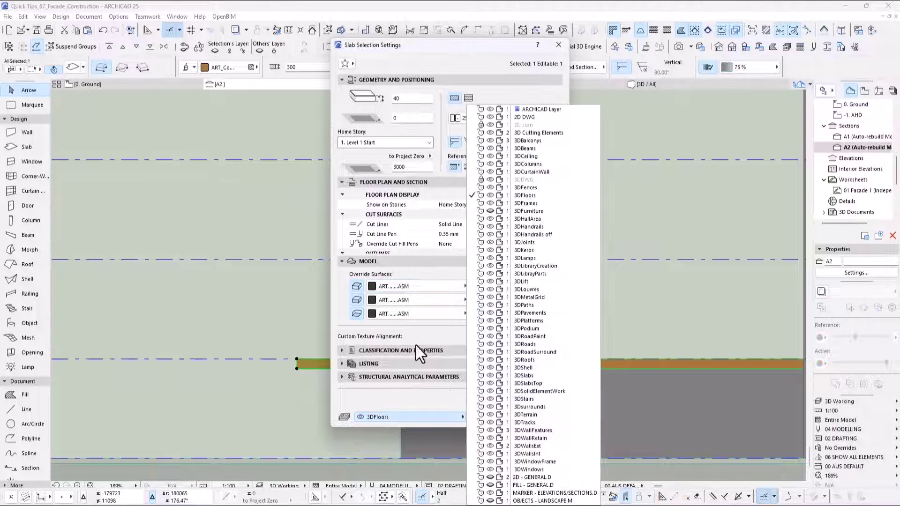
left_click(555, 134)
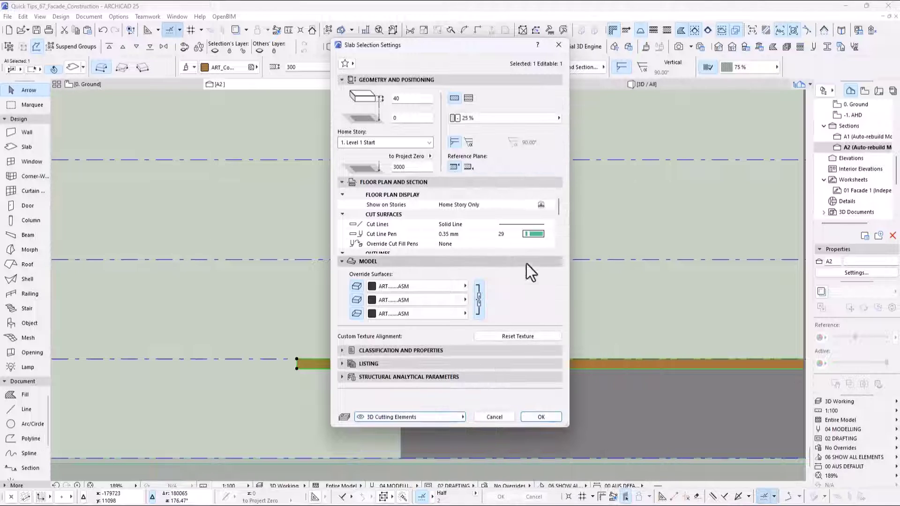
Apply the slab settings and offset the slab's end up 20 mm, putting its top at 3020.
left_click(540, 417)
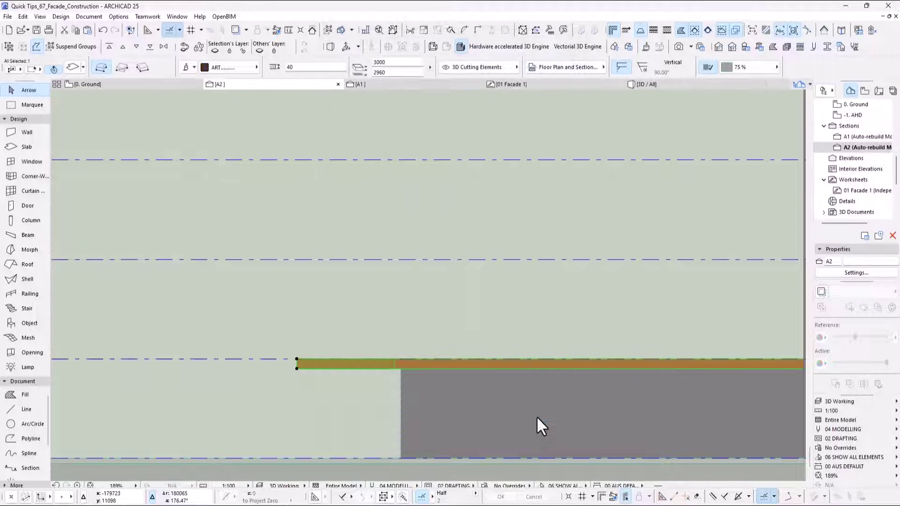
scroll(327, 366, "up", 1)
scroll(328, 370, "up", 10)
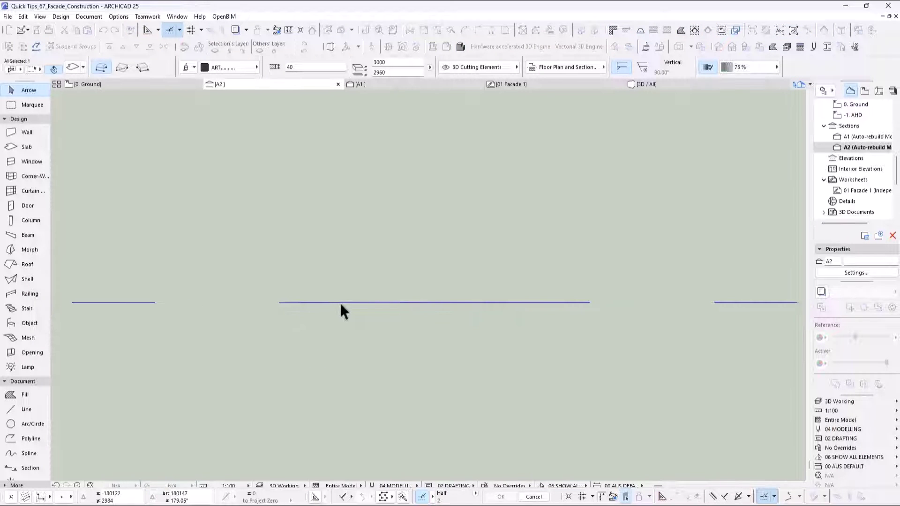
left_click(316, 304)
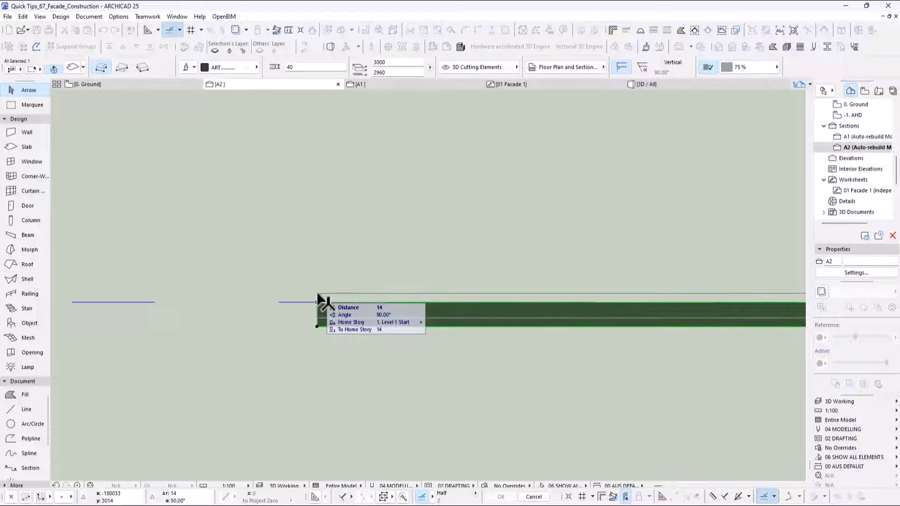
left_click(317, 300)
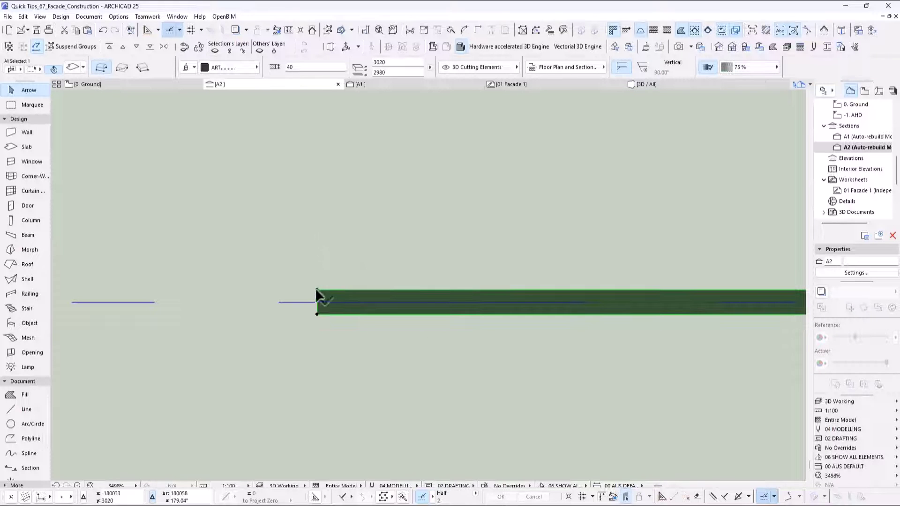
Zoom out to show the upper levels and bring up the Multiply settings.
scroll(326, 336, "down", 10)
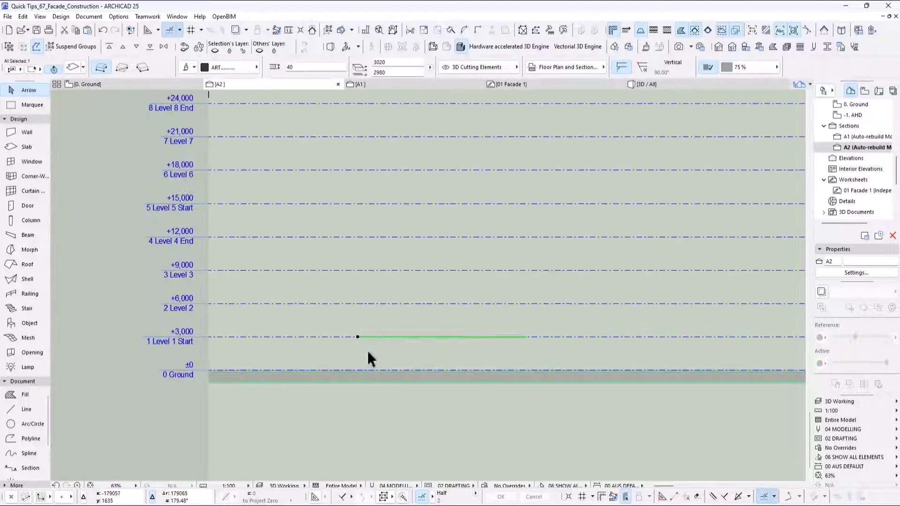
middle_click_drag(370, 359, 327, 392)
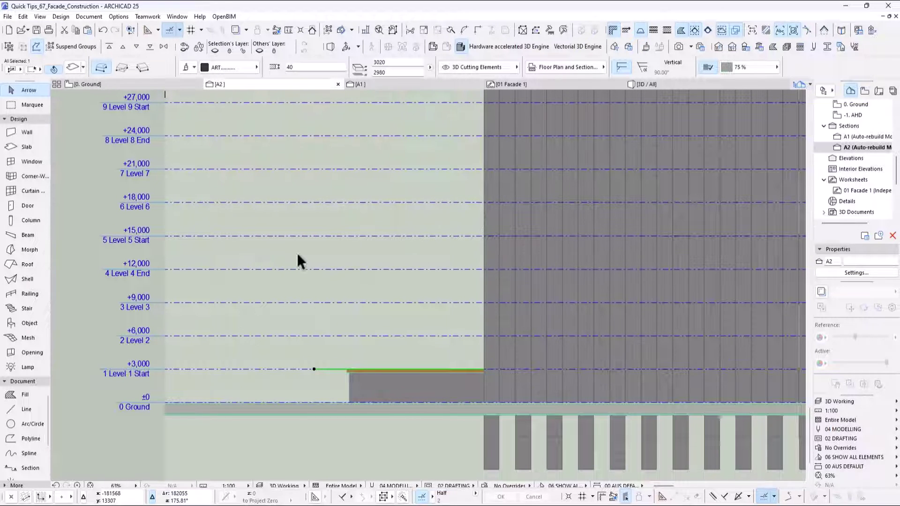
key("ctrl+u")
Cancel Multiply, return to 3D, and select the dark cutting slab beside the building.
left_click(474, 329)
key("F3")
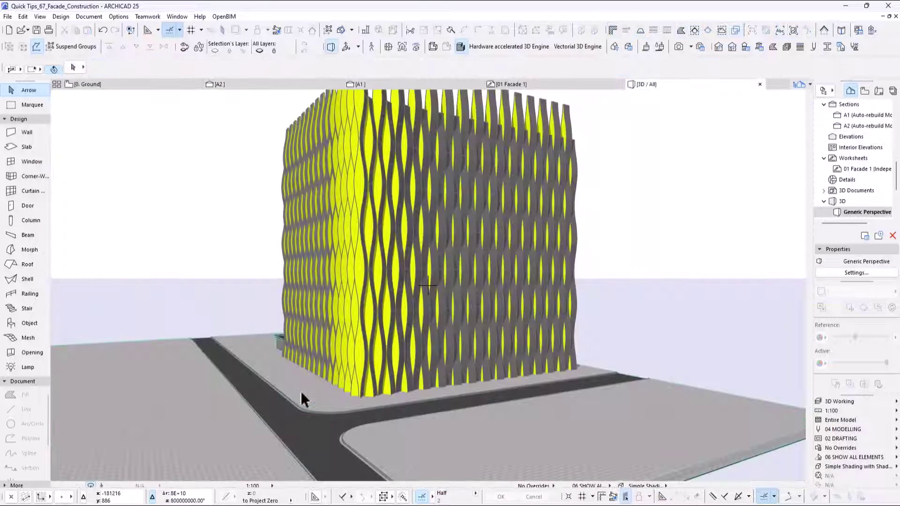
left_click_drag(303, 302, 592, 337)
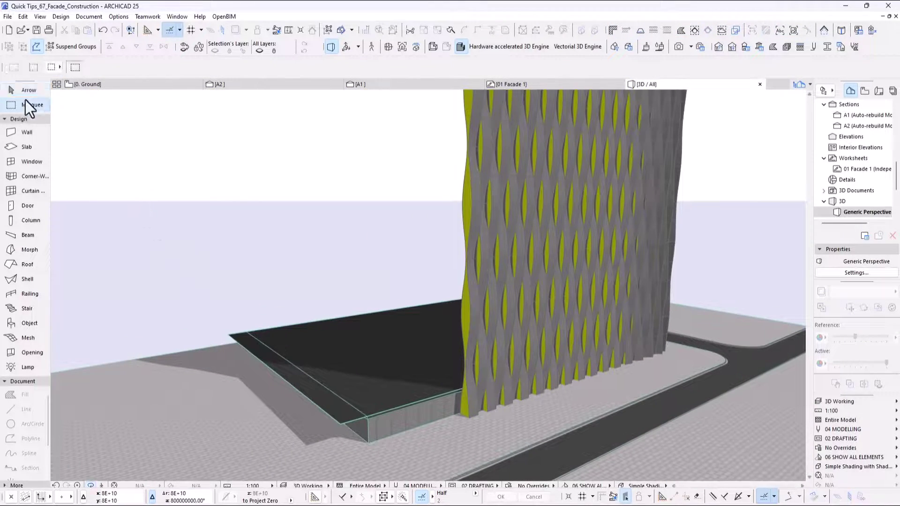
left_click(245, 346)
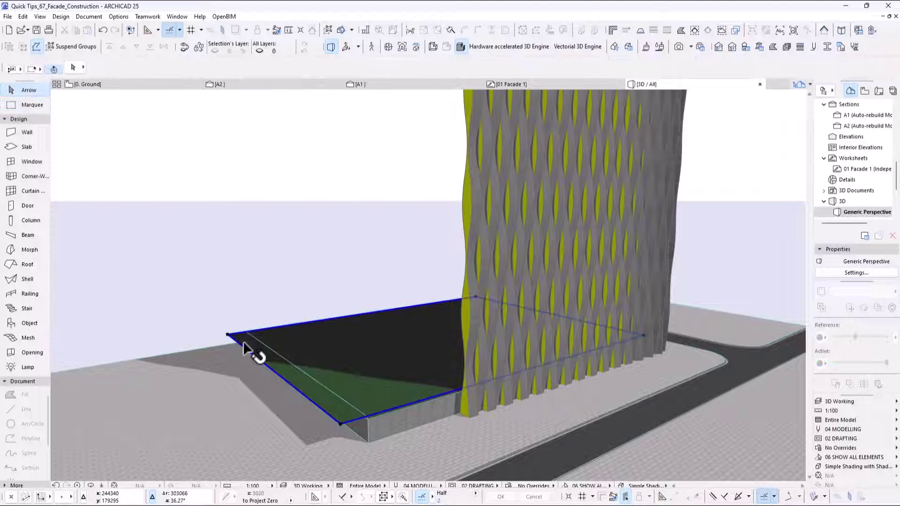
Enlarge the slab by offsetting its front and back edges and stretching its right corner outward.
left_click(349, 420)
scroll(350, 420, "down", 1)
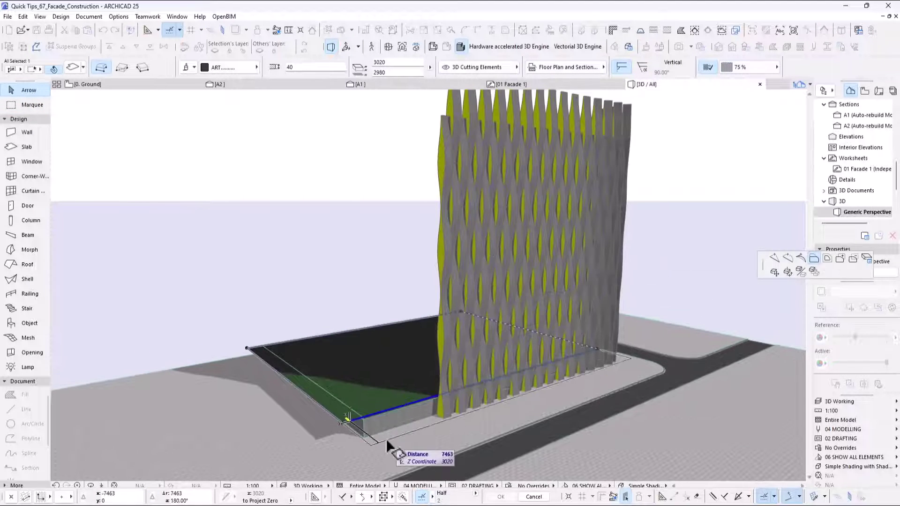
left_click(391, 446)
left_click(628, 356)
left_click(670, 350)
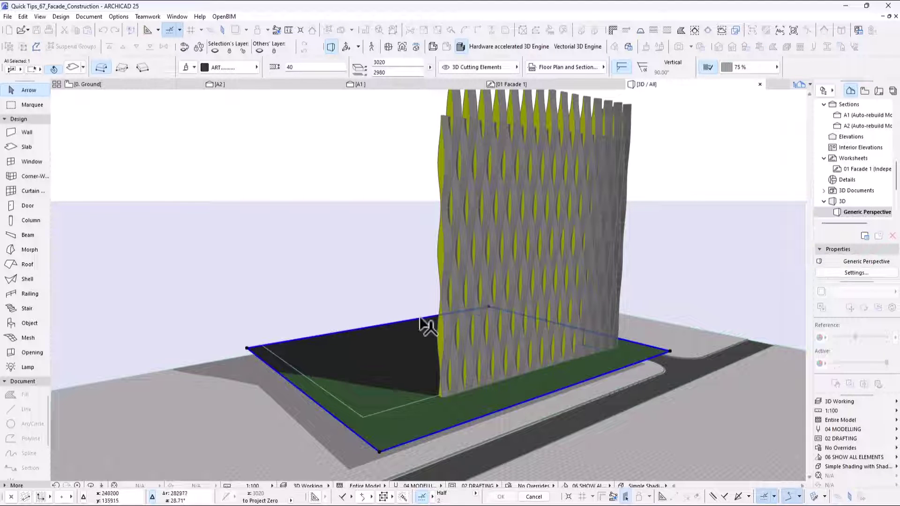
left_click(324, 335)
left_click(307, 322)
key("Escape")
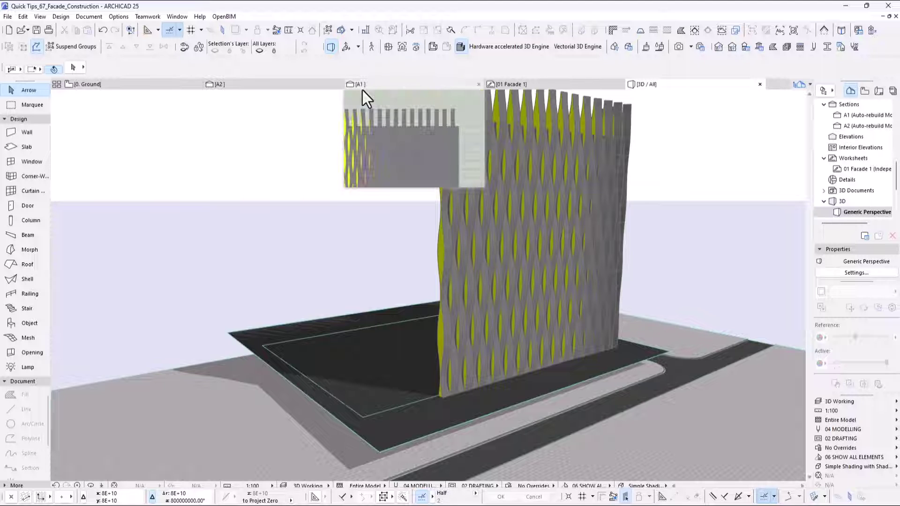
In the A2 section, select the cutting slab.
left_click(289, 86)
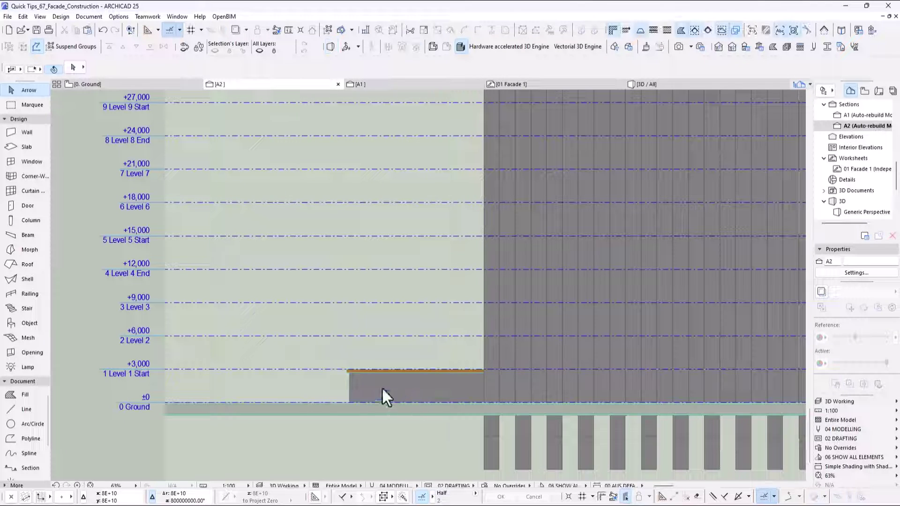
middle_click_drag(368, 401, 335, 382)
scroll(335, 382, "up", 5)
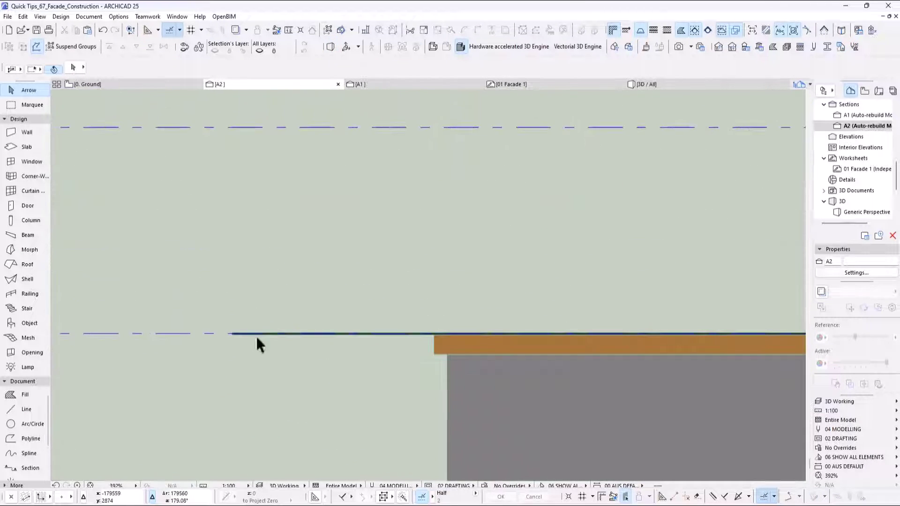
left_click(256, 335)
scroll(299, 388, "down", 2)
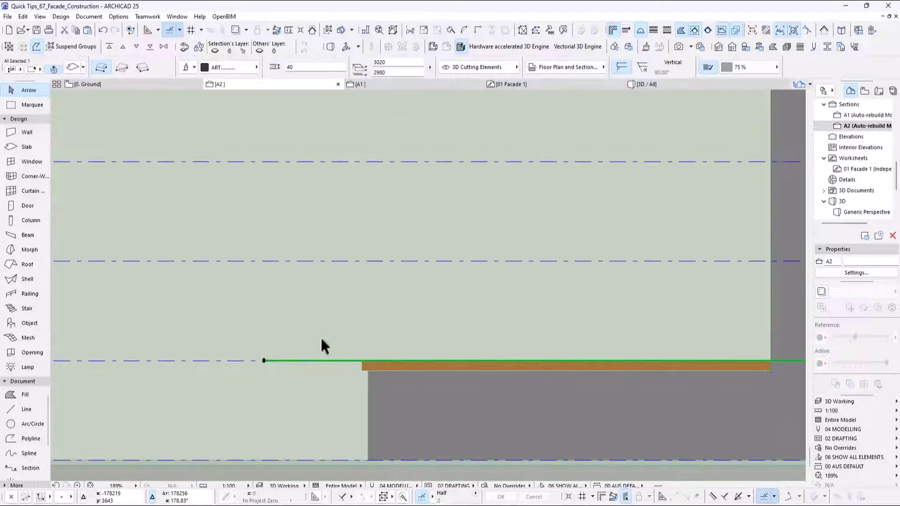
Multiply the slab straight upward at 3000 spacing up to Level 15.
key("ctrl+u")
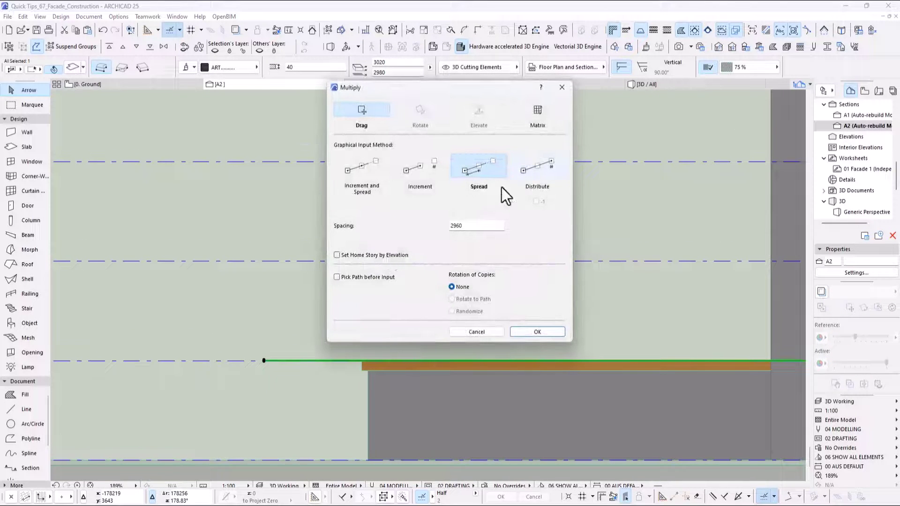
type("3000")
key("Return")
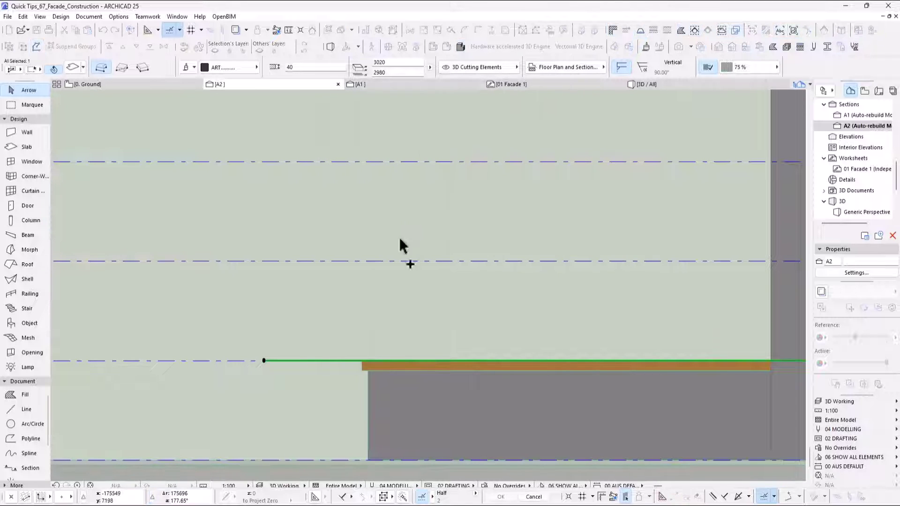
scroll(331, 385, "down", 2)
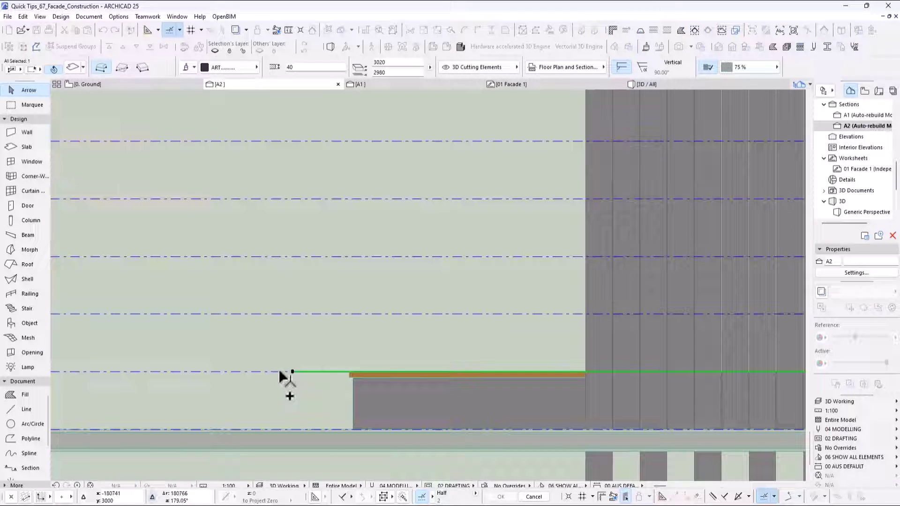
left_click(280, 371)
left_click(281, 305)
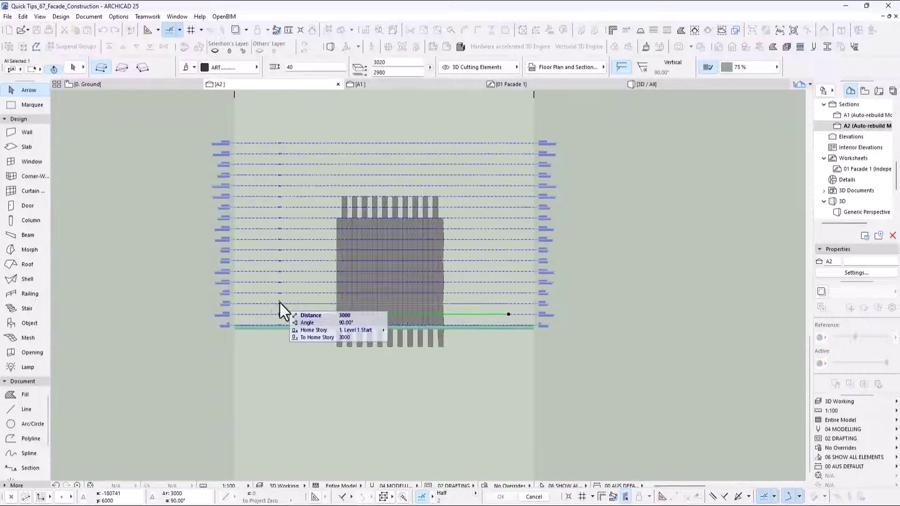
left_click(279, 164)
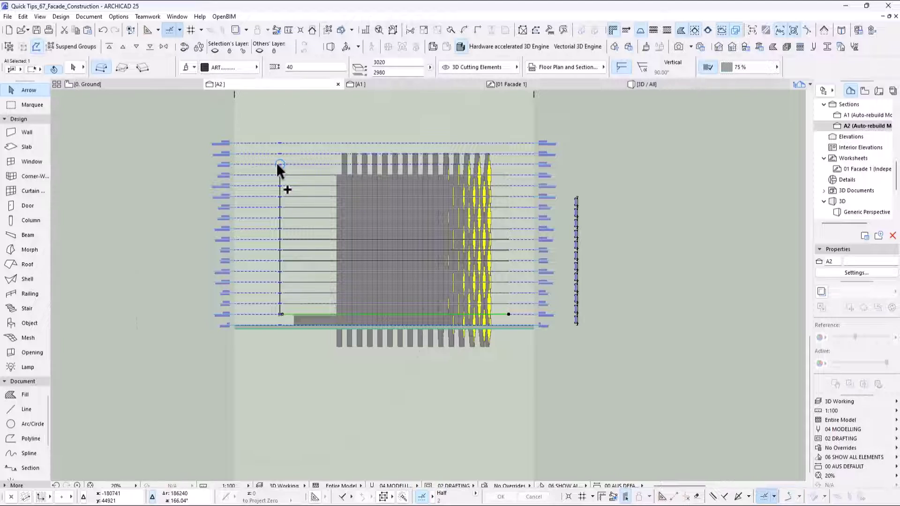
View the stacked cutting slabs in 3D.
key("F3")
left_click_drag(305, 307, 386, 233)
scroll(386, 233, "up", 3)
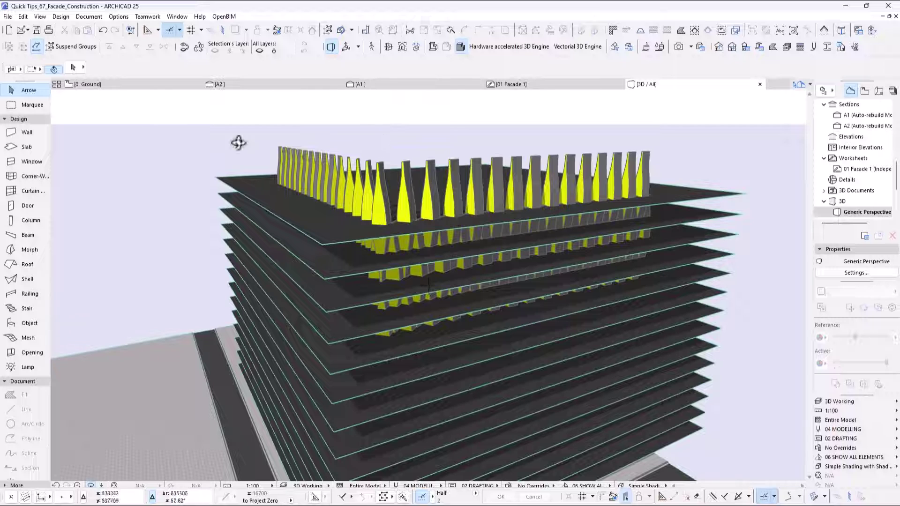
Stretch the topmost slab's height so it becomes 9254 thick.
left_click(28, 90)
left_click(271, 196)
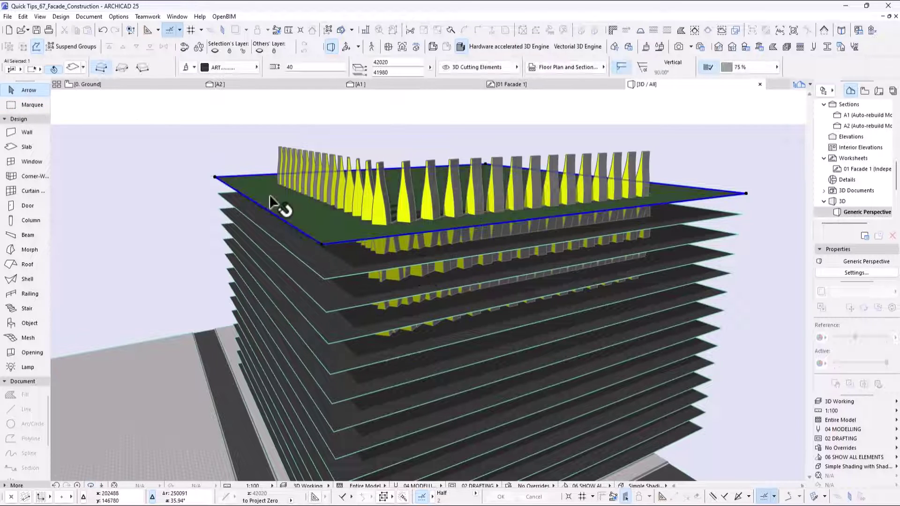
left_click(323, 243)
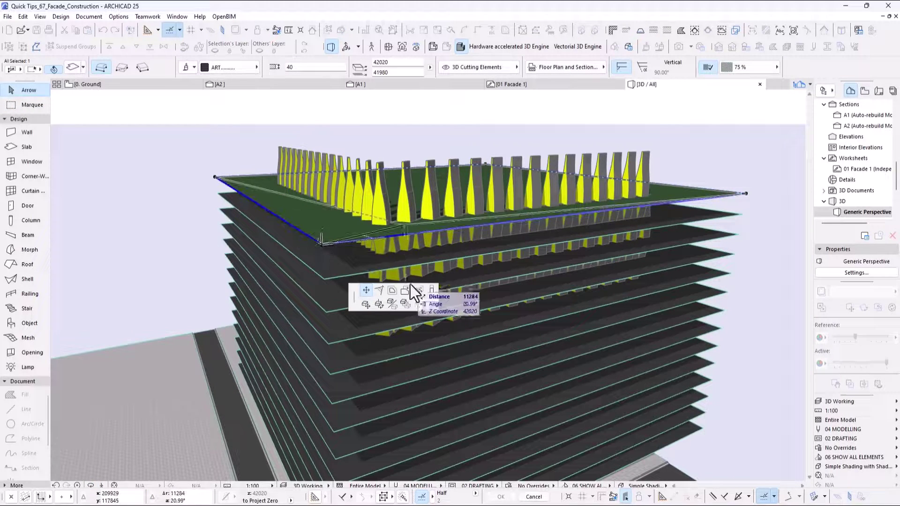
left_click(432, 294)
left_click(391, 126)
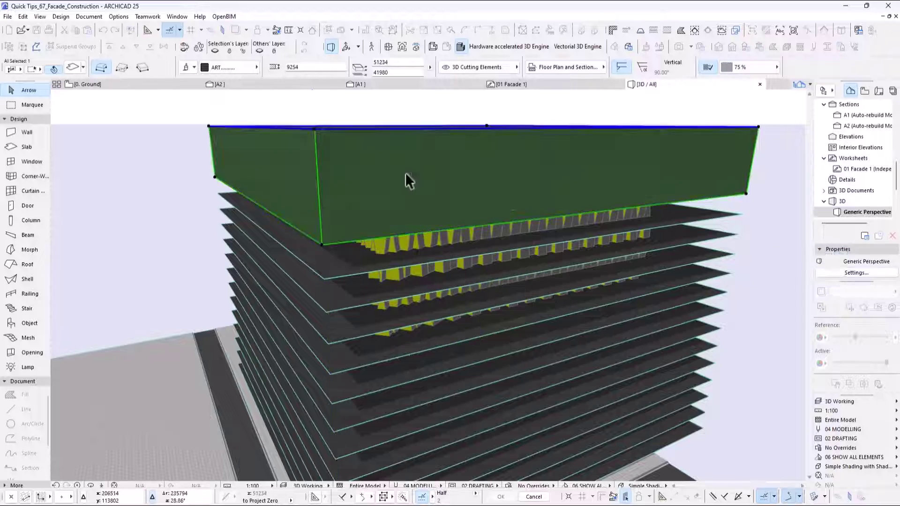
Orbit down to a low front view of the building's base.
middle_click_drag(483, 284, 479, 264)
key("o")
left_click_drag(475, 362, 455, 324)
middle_click_drag(454, 323, 373, 308, "shift")
scroll(393, 316, "up", 2)
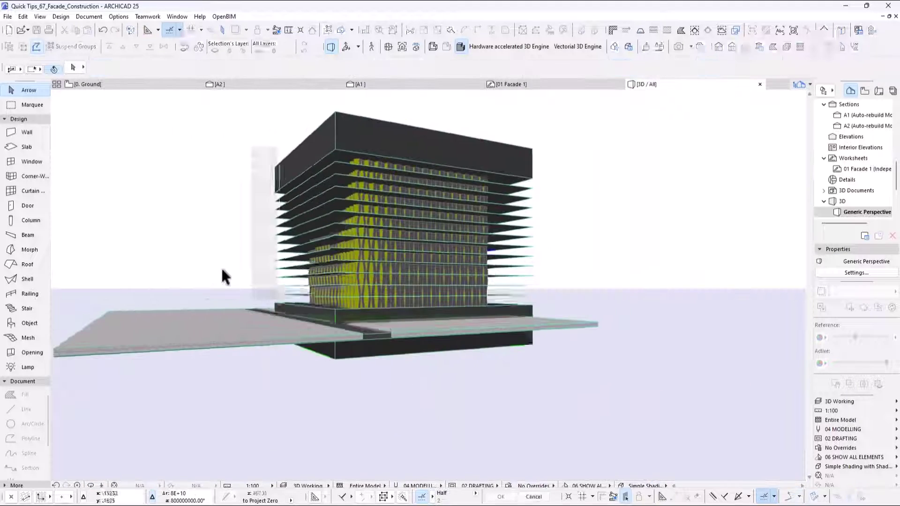
In Solid Element Operations, add the facade elements as Targets.
left_click(221, 266)
left_click(64, 17)
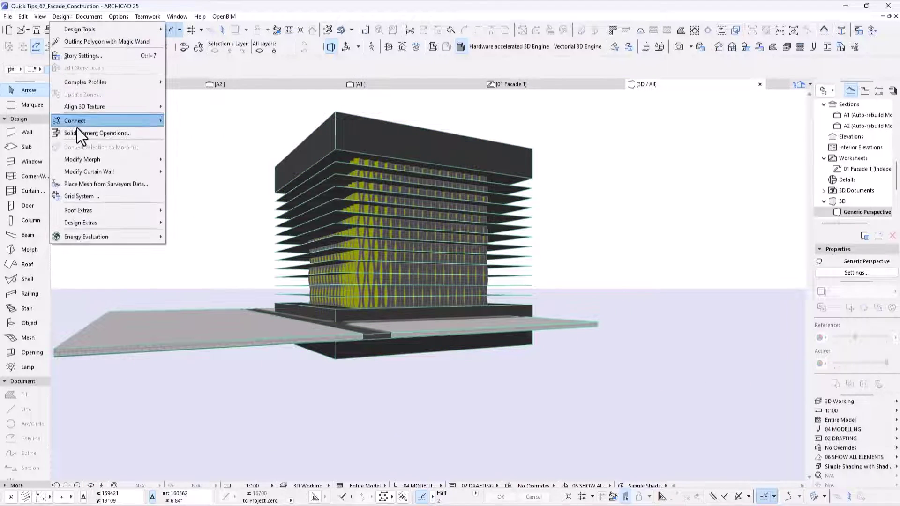
left_click(78, 133)
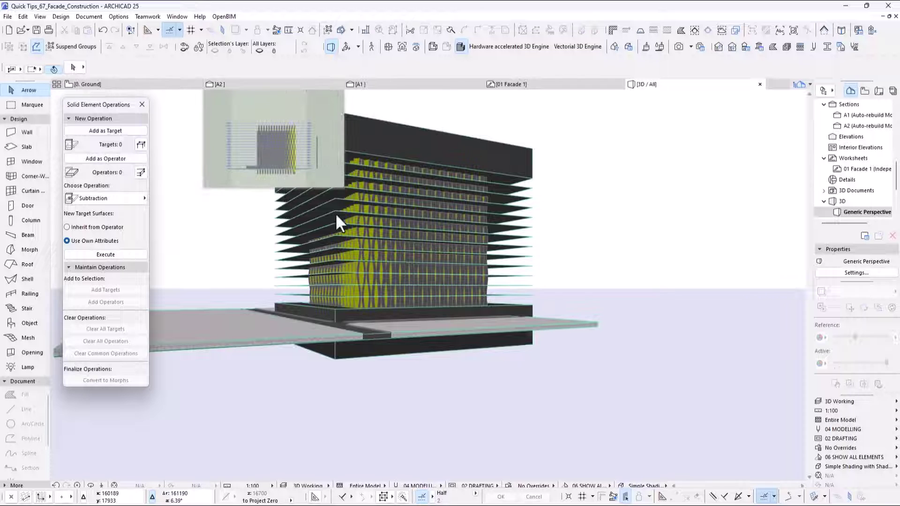
left_click_drag(616, 126, 236, 296)
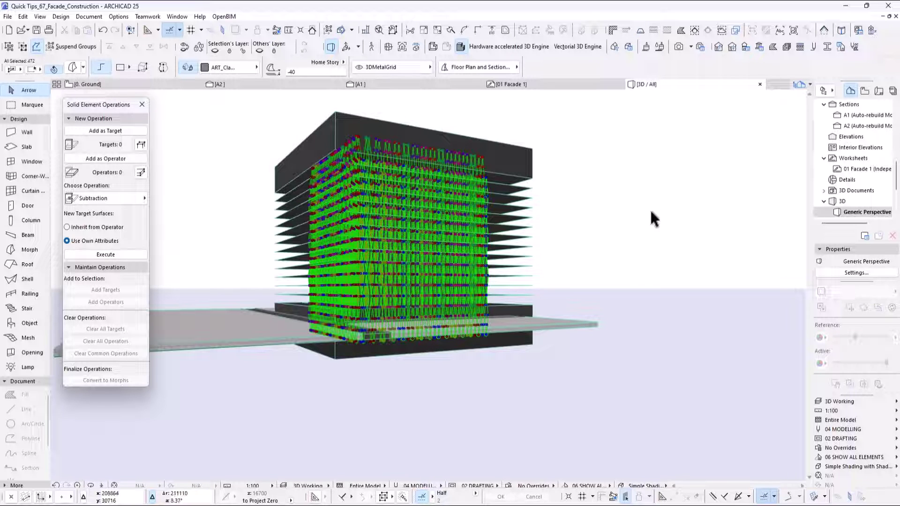
left_click(118, 132)
Add the 14 slabs as Operators and execute Subtraction, inheriting surfaces from the operator.
left_click(200, 129)
left_click(337, 121)
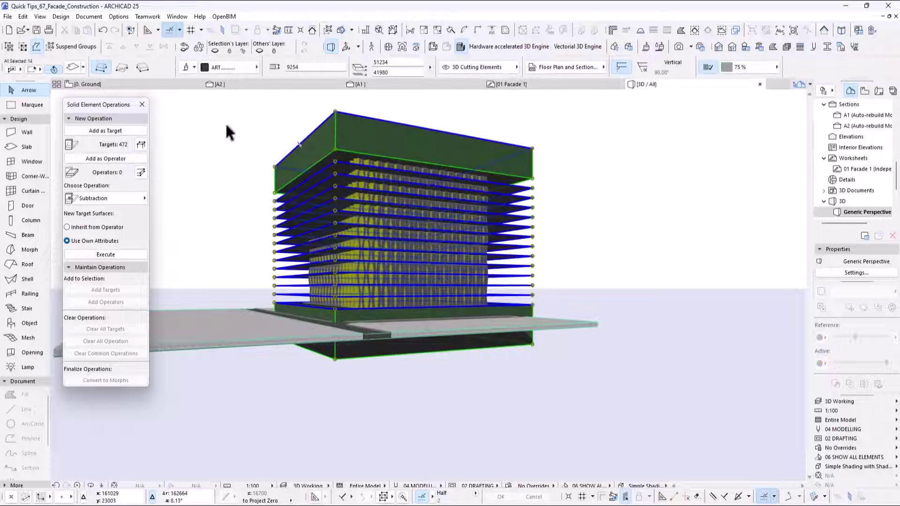
left_click(111, 160)
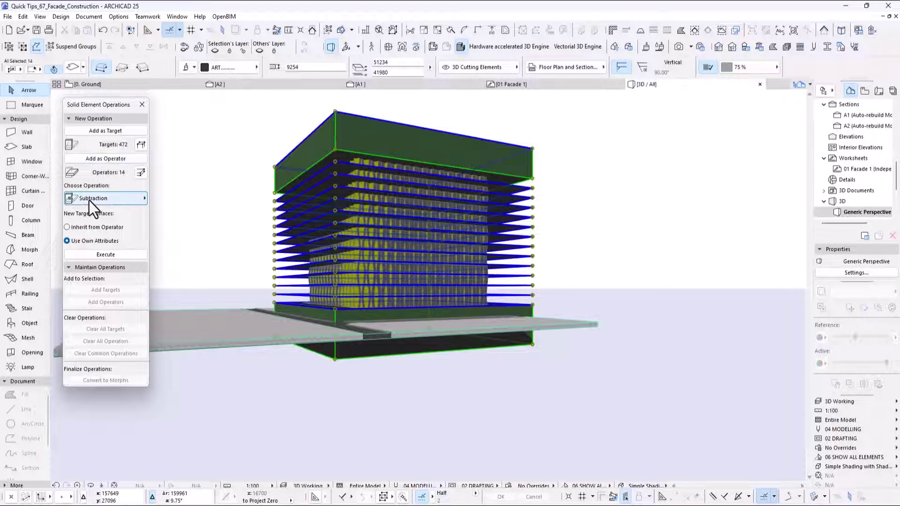
left_click(75, 229)
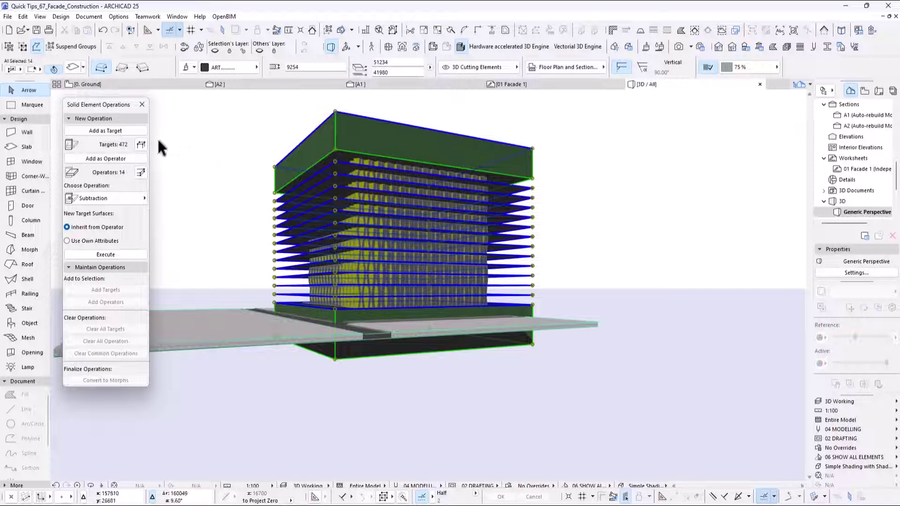
left_click(102, 256)
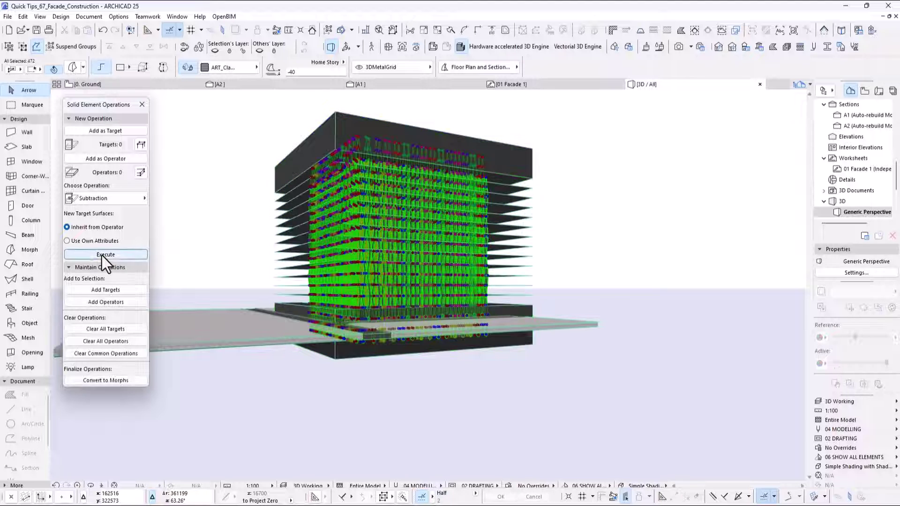
left_click(569, 181)
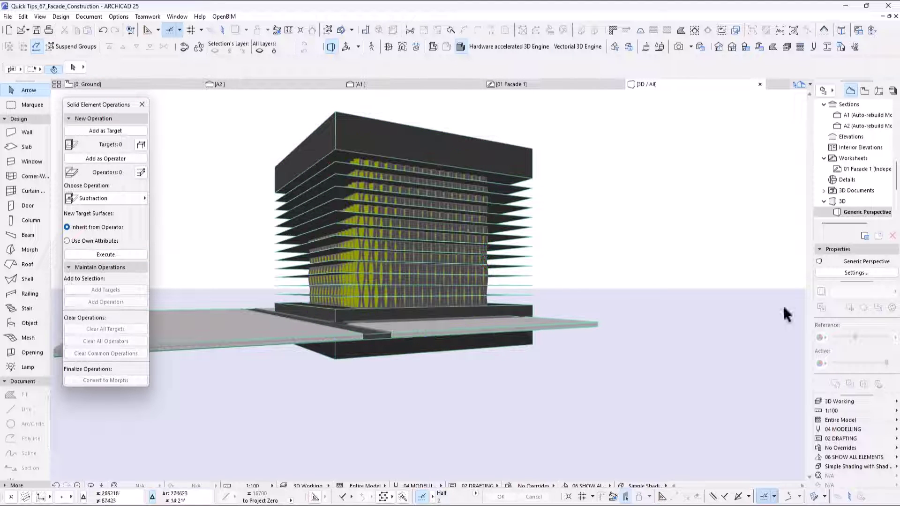
Apply the 3D Export view setting so only the facade shows.
left_click(847, 402)
left_click(787, 402)
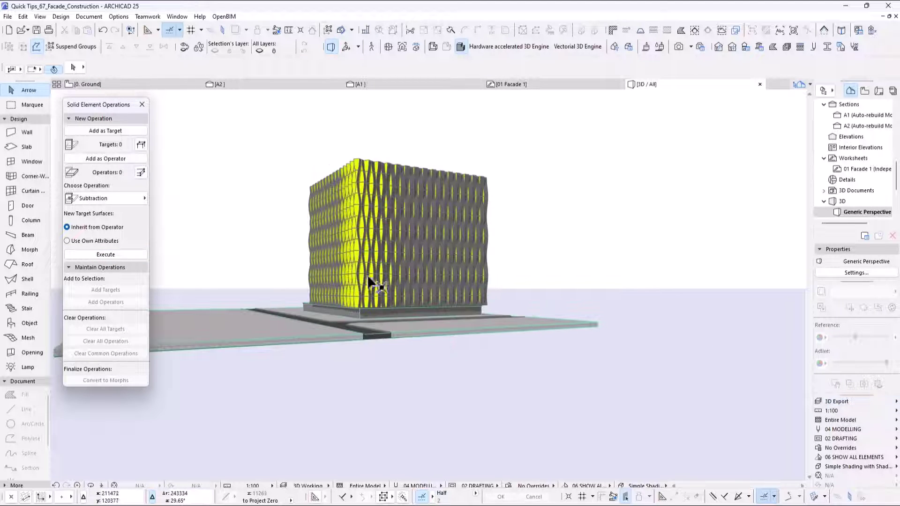
scroll(359, 272, "up", 5)
middle_click_drag(385, 201, 413, 309)
left_click_drag(413, 309, 395, 255)
scroll(395, 255, "up", 6)
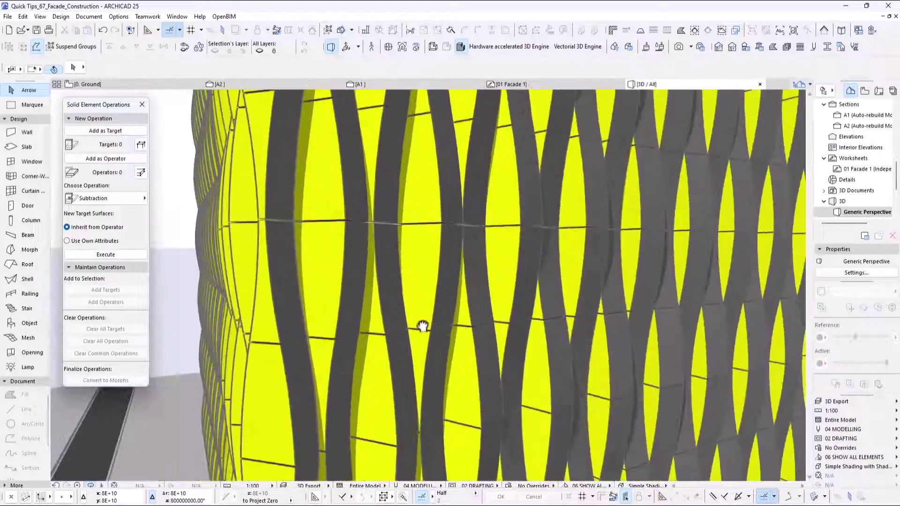
Orbit and zoom around the tower to inspect the panels cut at each floor.
middle_click_drag(422, 327, 440, 222)
scroll(398, 219, "down", 10)
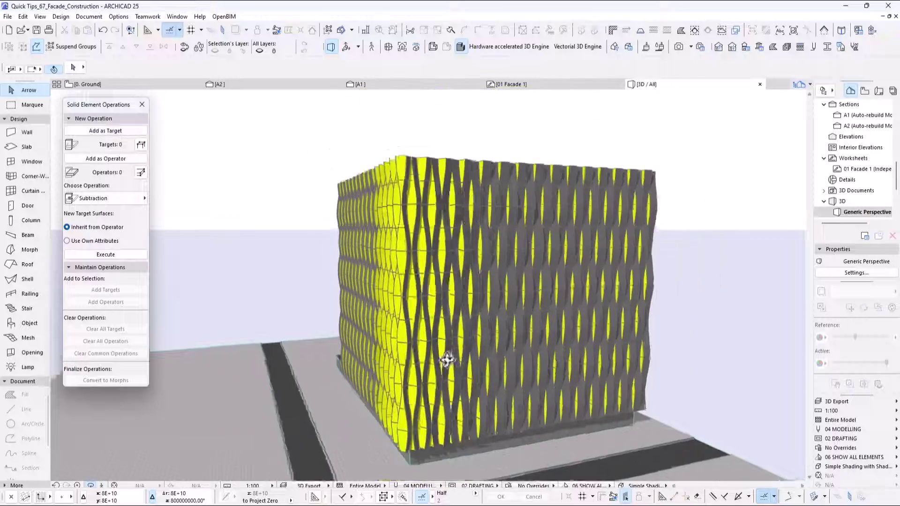
scroll(444, 333, "down", 2)
middle_click_drag(448, 360, 501, 320, "shift")
scroll(446, 332, "up", 3)
middle_click_drag(446, 331, 464, 324)
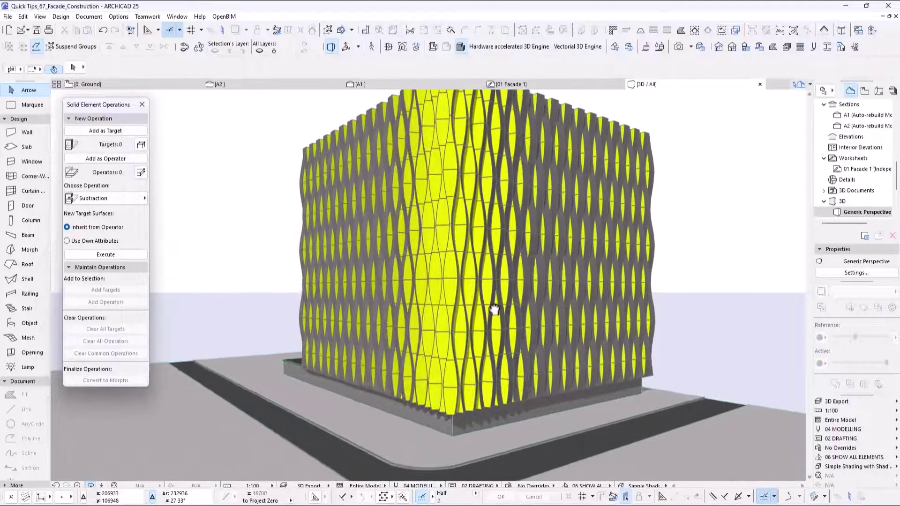
scroll(495, 310, "up", 1)
Close the Solid Element Operations palette and orbit toward the front facade.
left_click(142, 105)
scroll(458, 305, "down", 3)
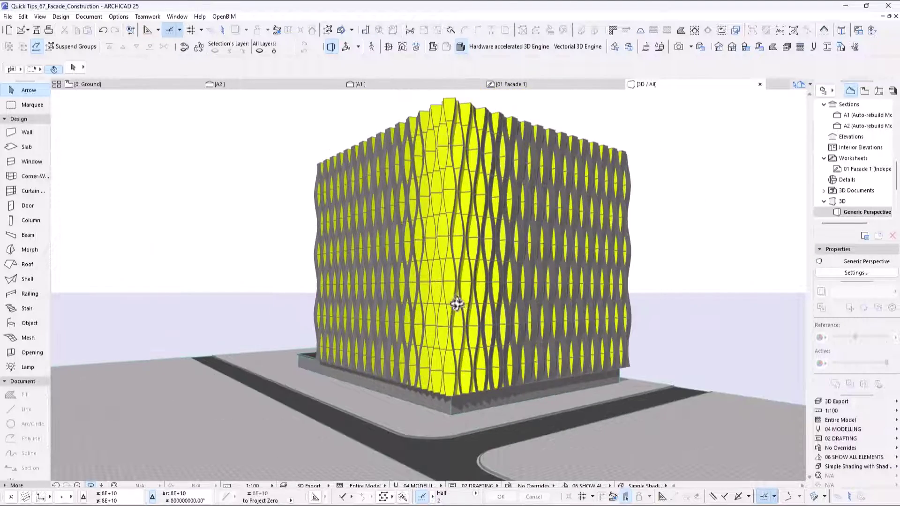
mouse_move(459, 304)
middle_mouse_down("shift")
mouse_move(469, 315)
mouse_move(328, 312)
mouse_move(358, 300)
mouse_move(455, 320)
middle_mouse_up("shift")
left_click_drag(454, 320, 487, 338)
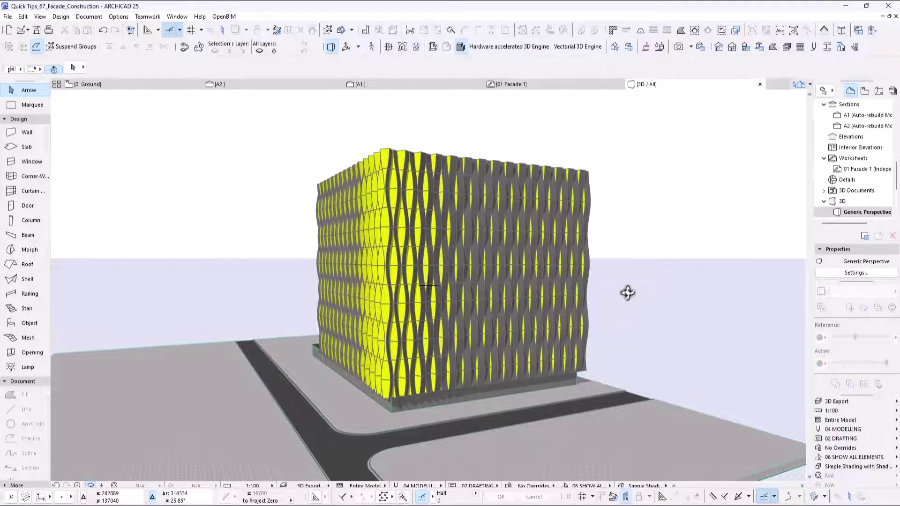